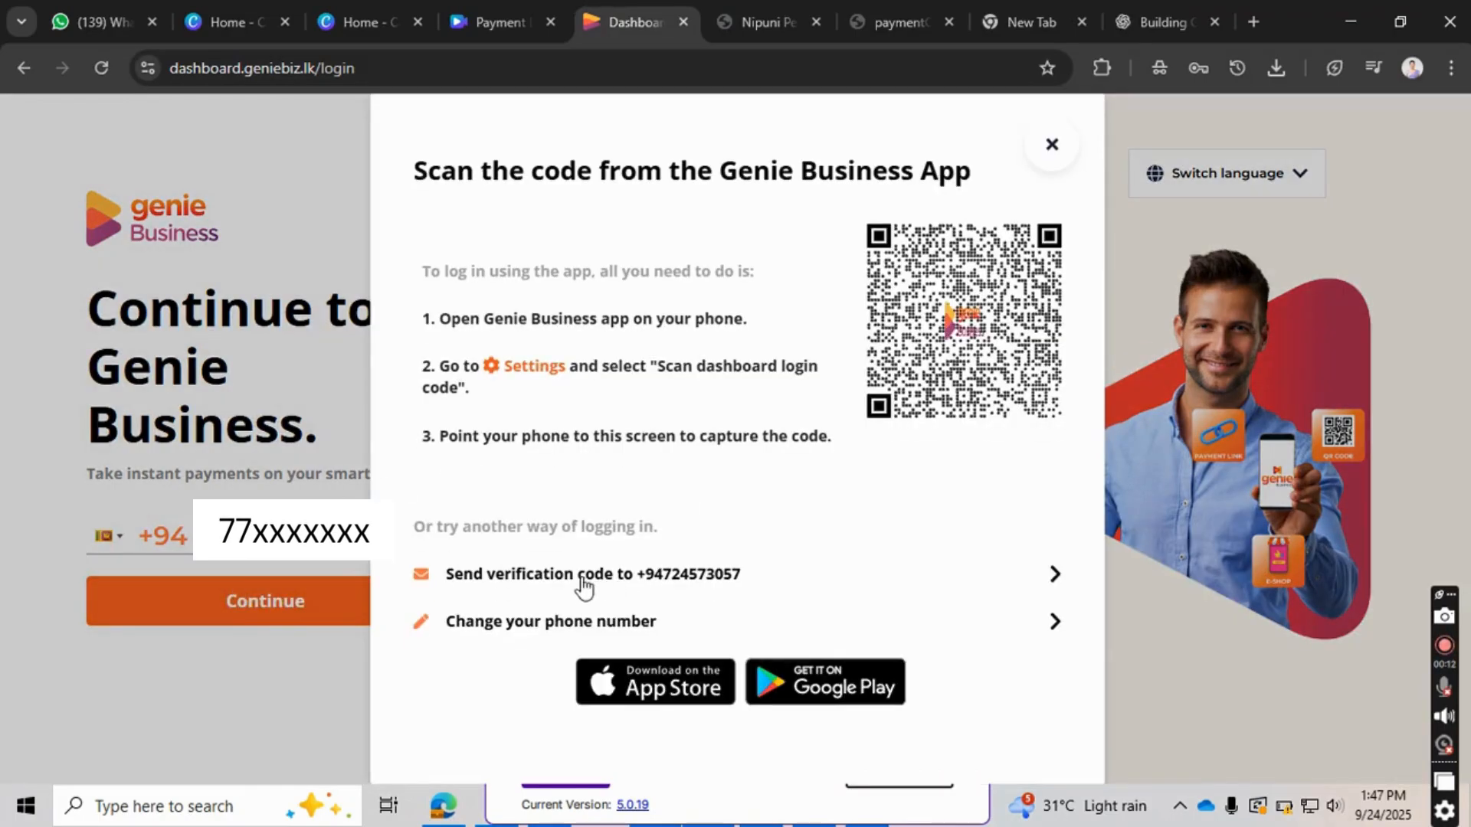
Log in with the SMS verification code to reach the Overview dashboard.
click(559, 577)
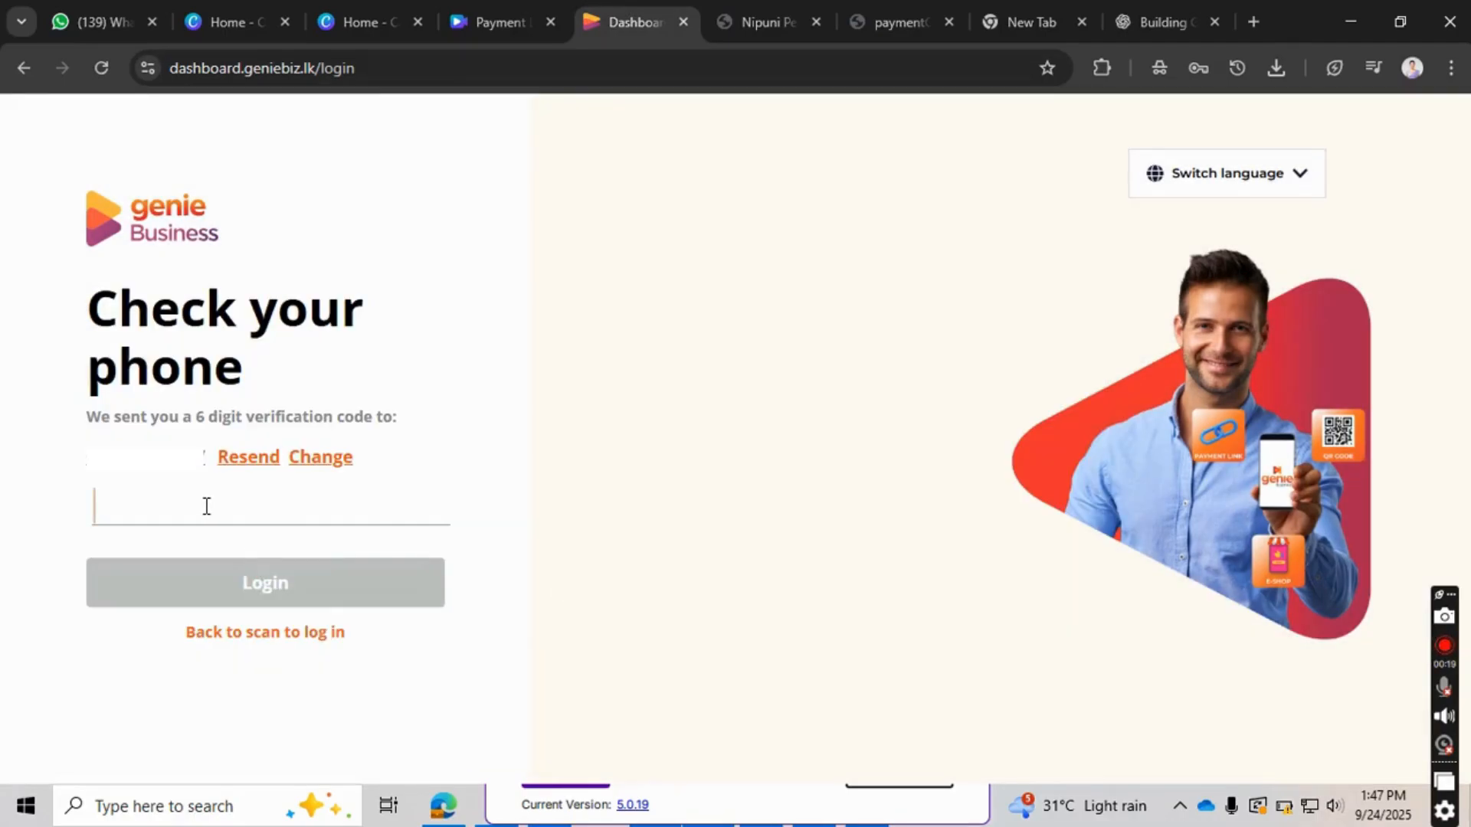
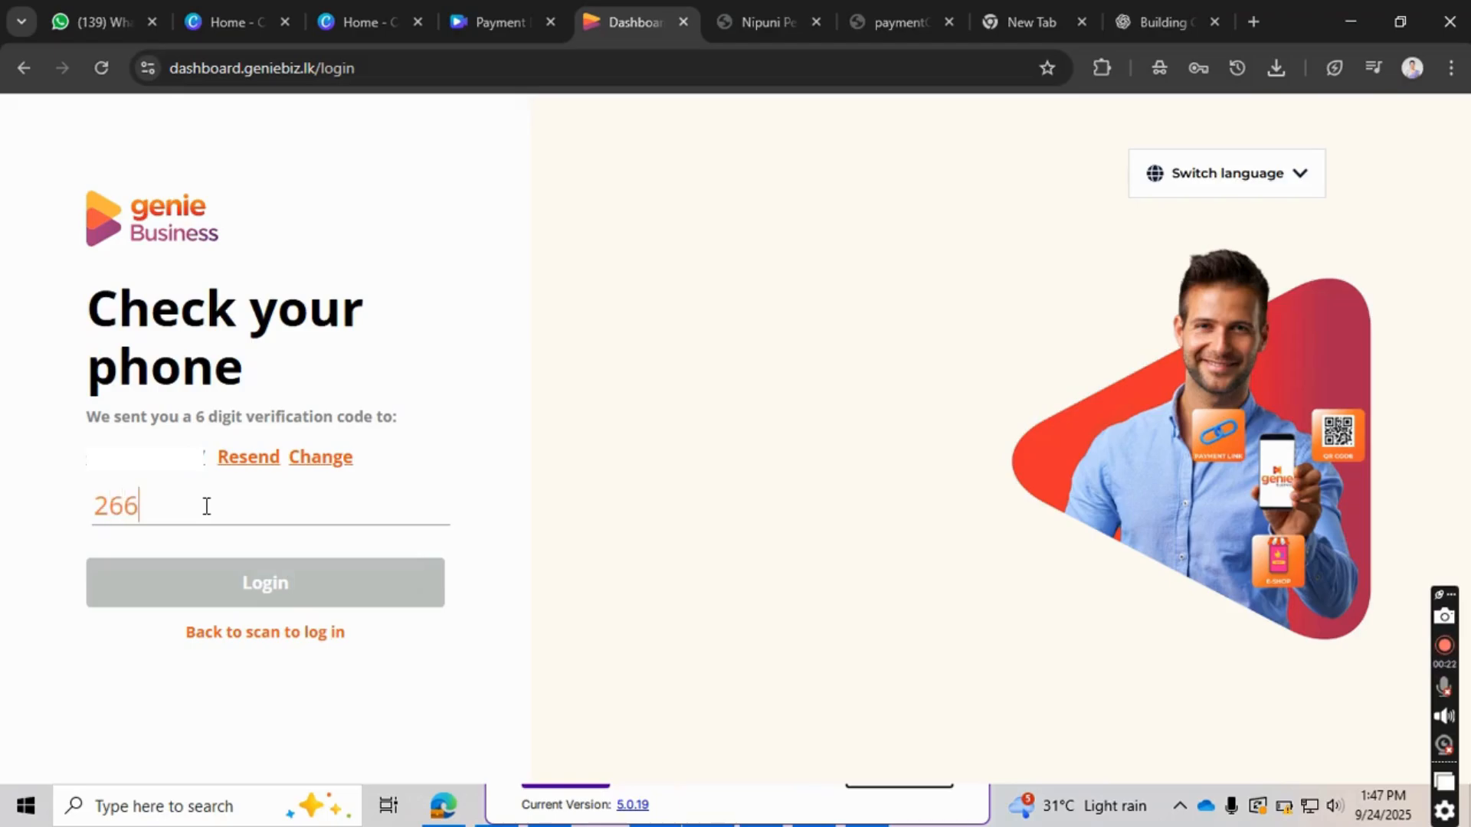
click(220, 601)
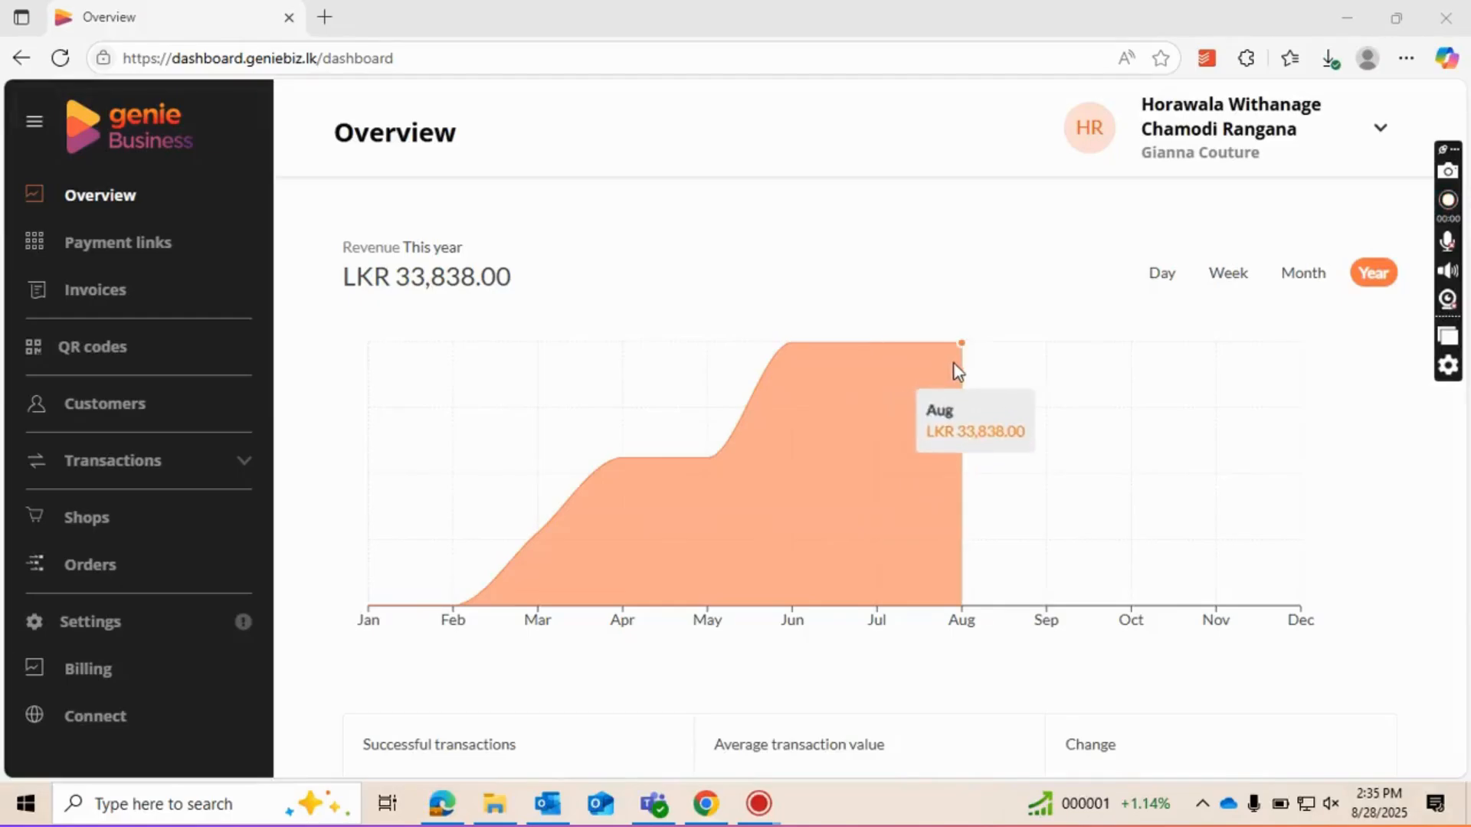
Review this year's revenue chart, then open the Income transactions list.
scroll(893, 554, down, 1)
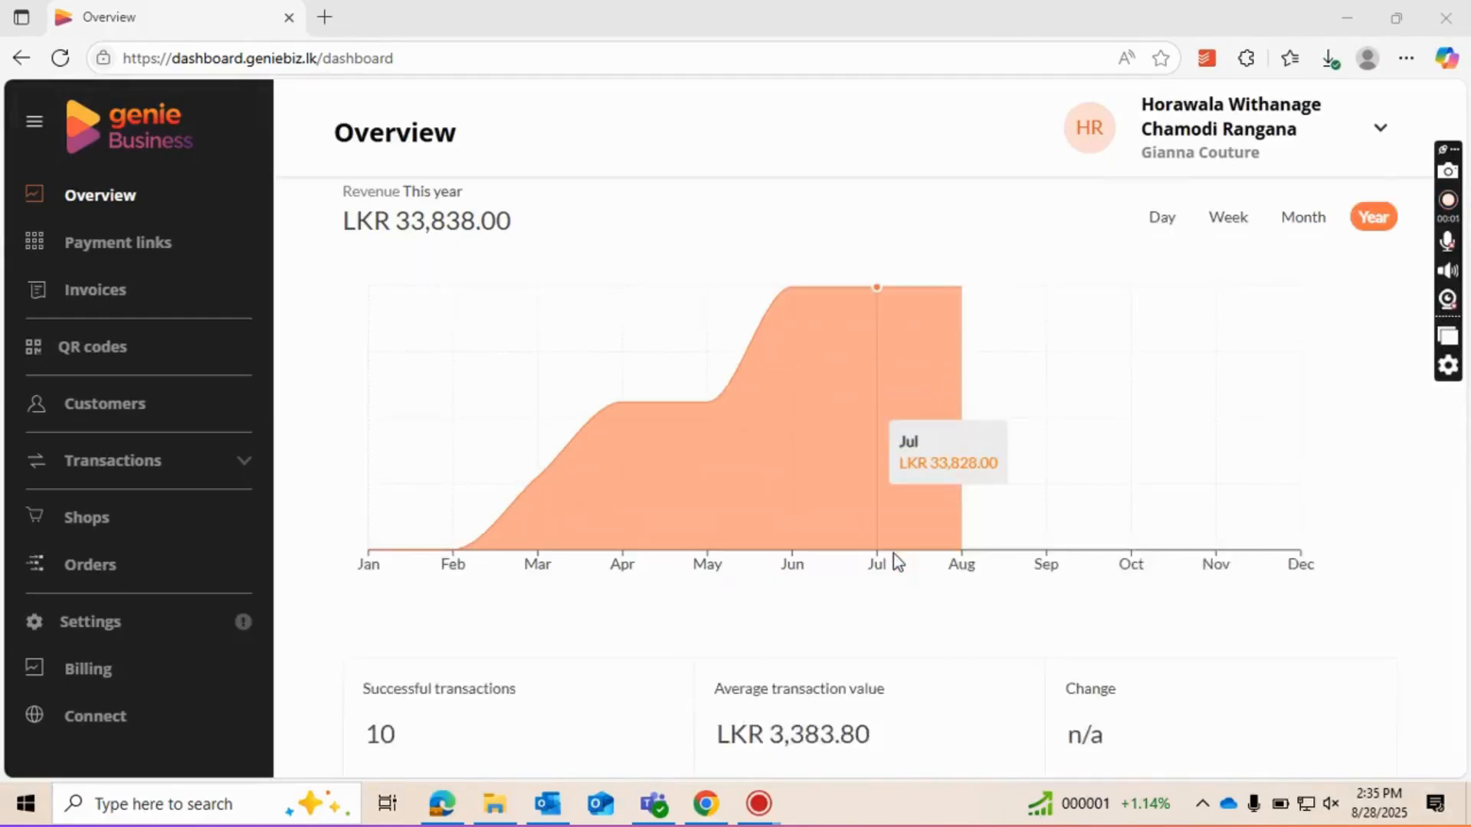
scroll(894, 553, down, 1)
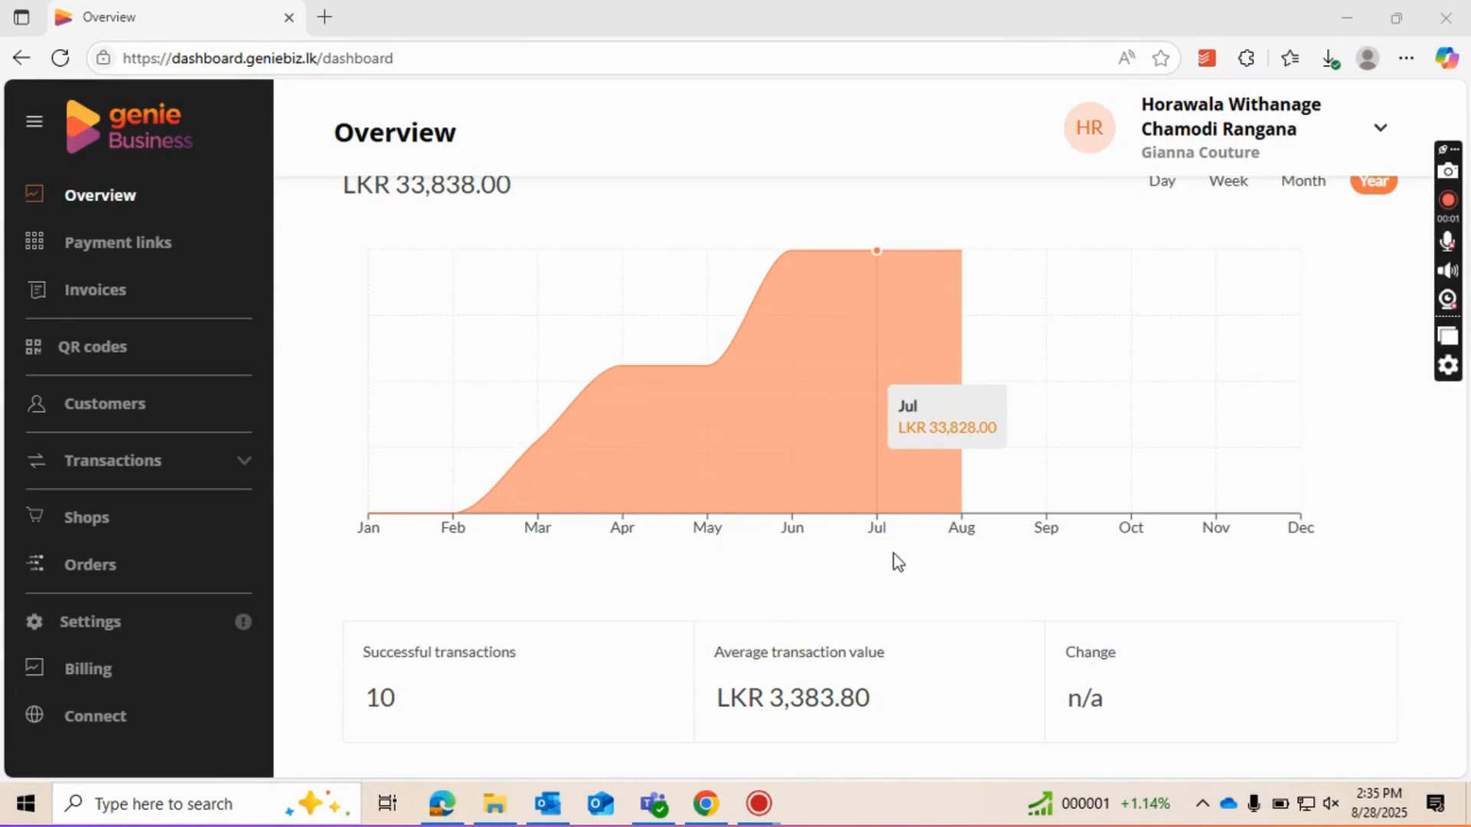
scroll(365, 351, up, 2)
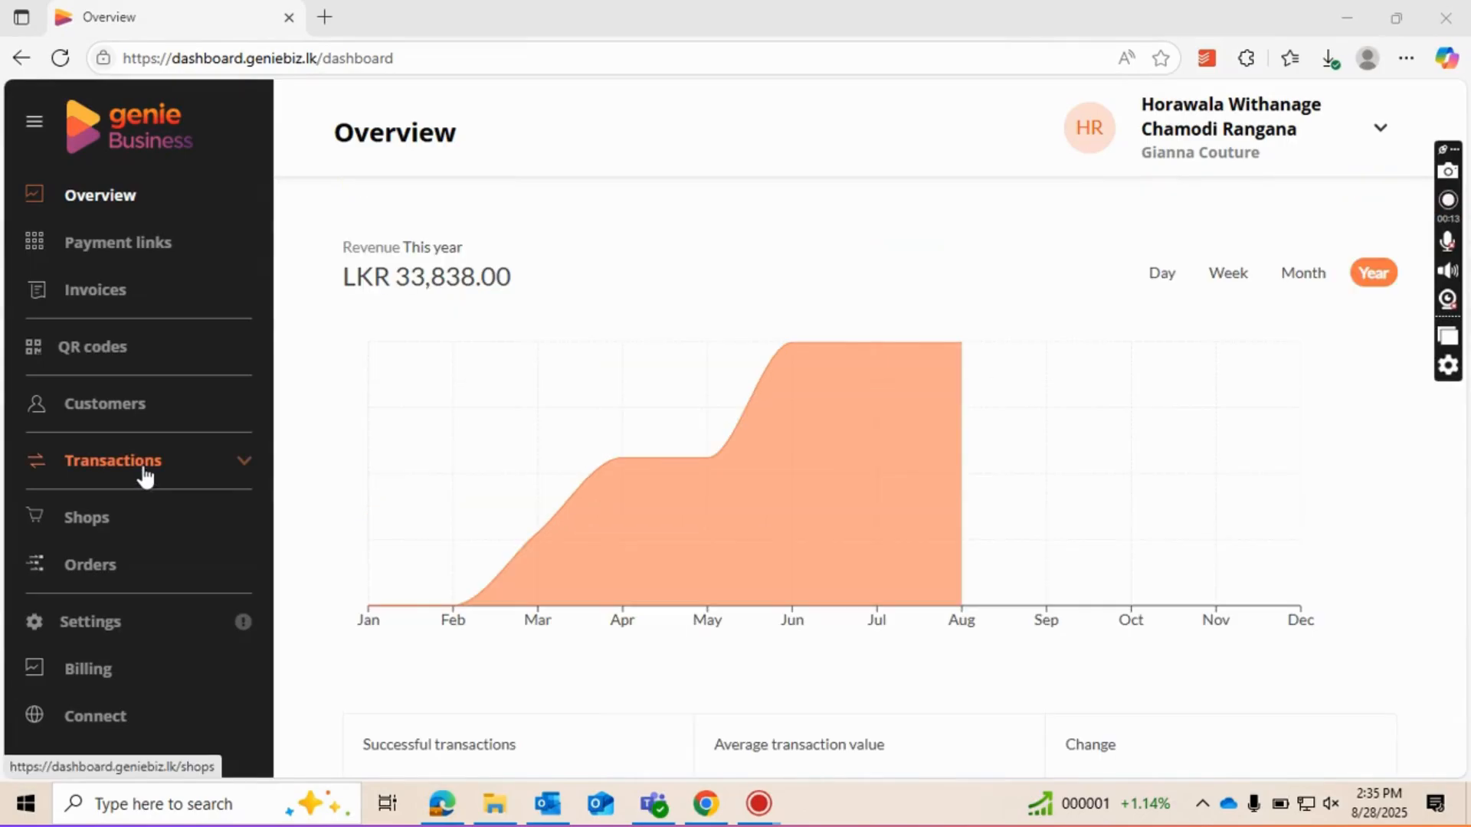
click(144, 468)
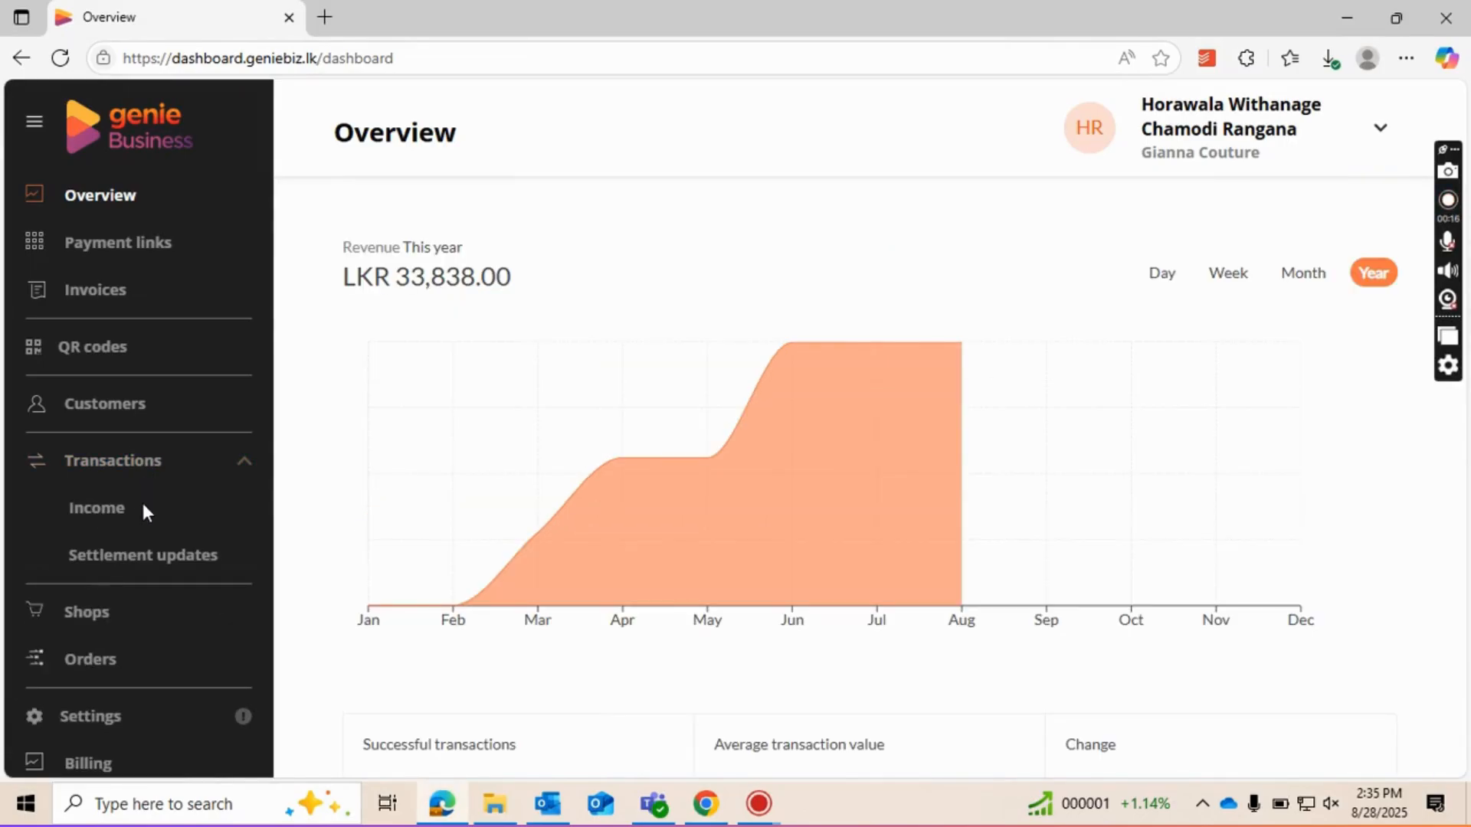
click(104, 521)
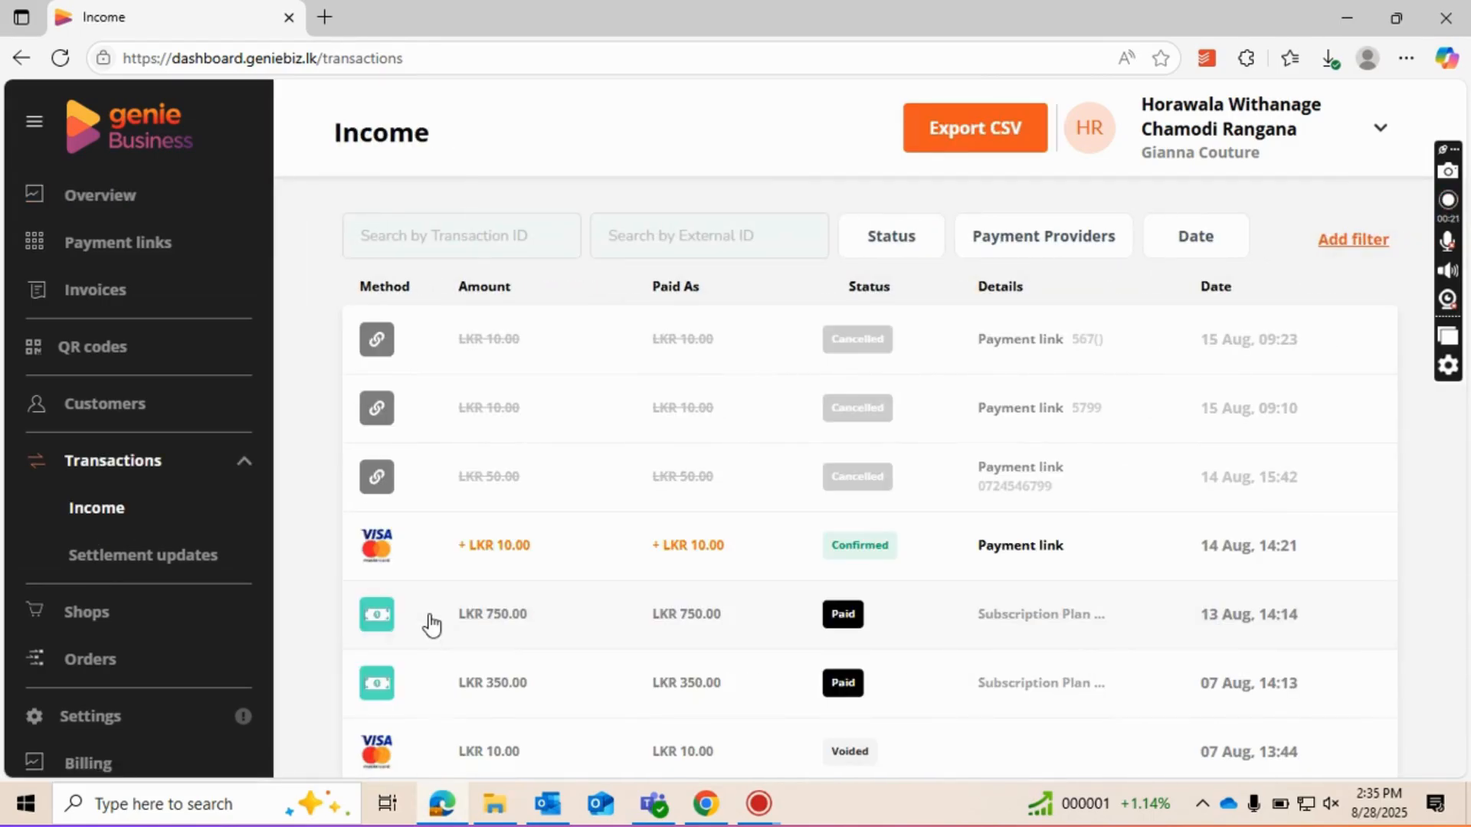
scroll(431, 625, down, 1)
scroll(430, 625, down, 1)
scroll(429, 624, up, 2)
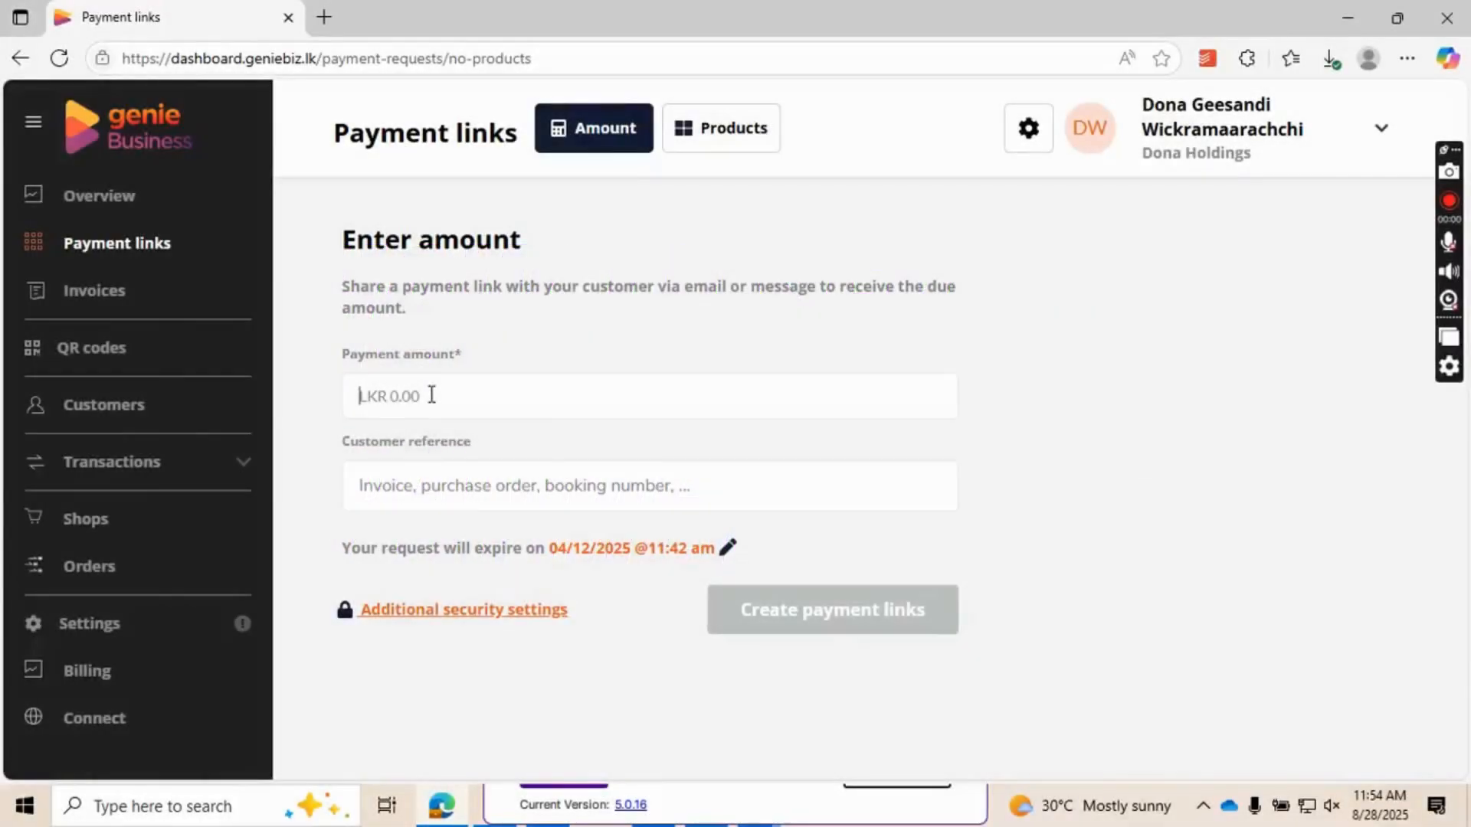
Enter a payment amount of 1000 with reference INV23451.
text(1000)
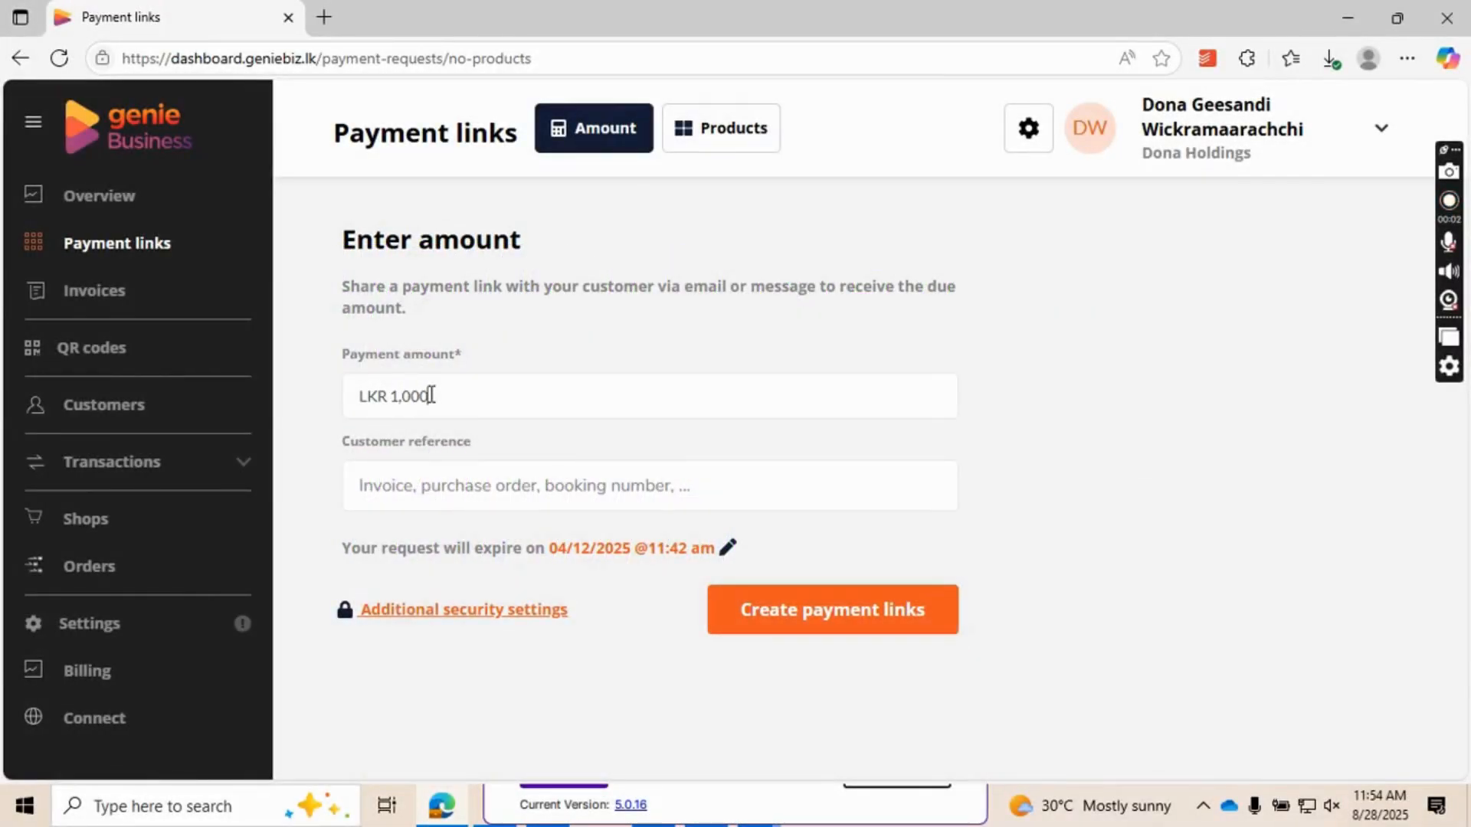
click(432, 487)
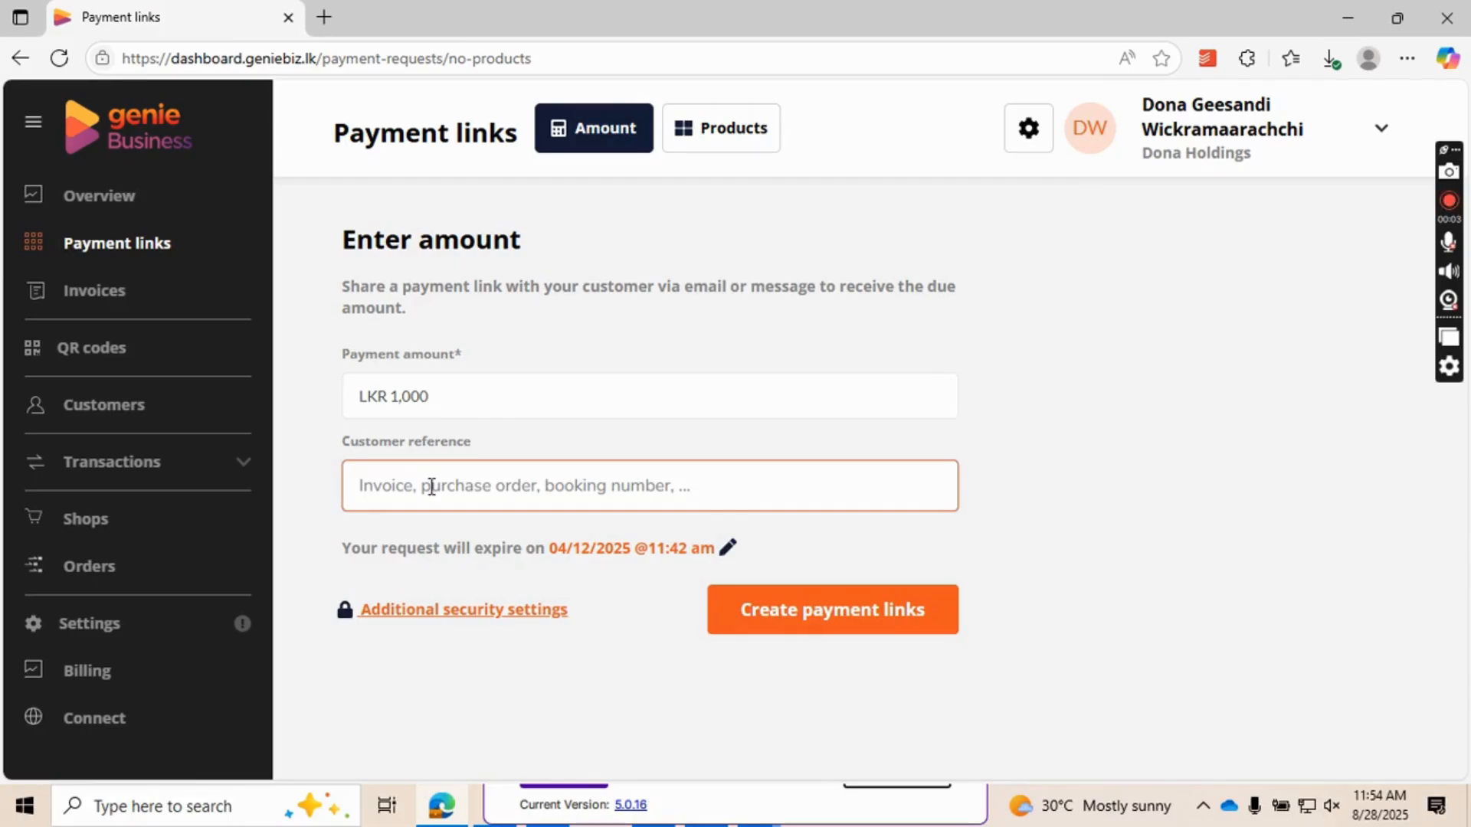
text(INV)
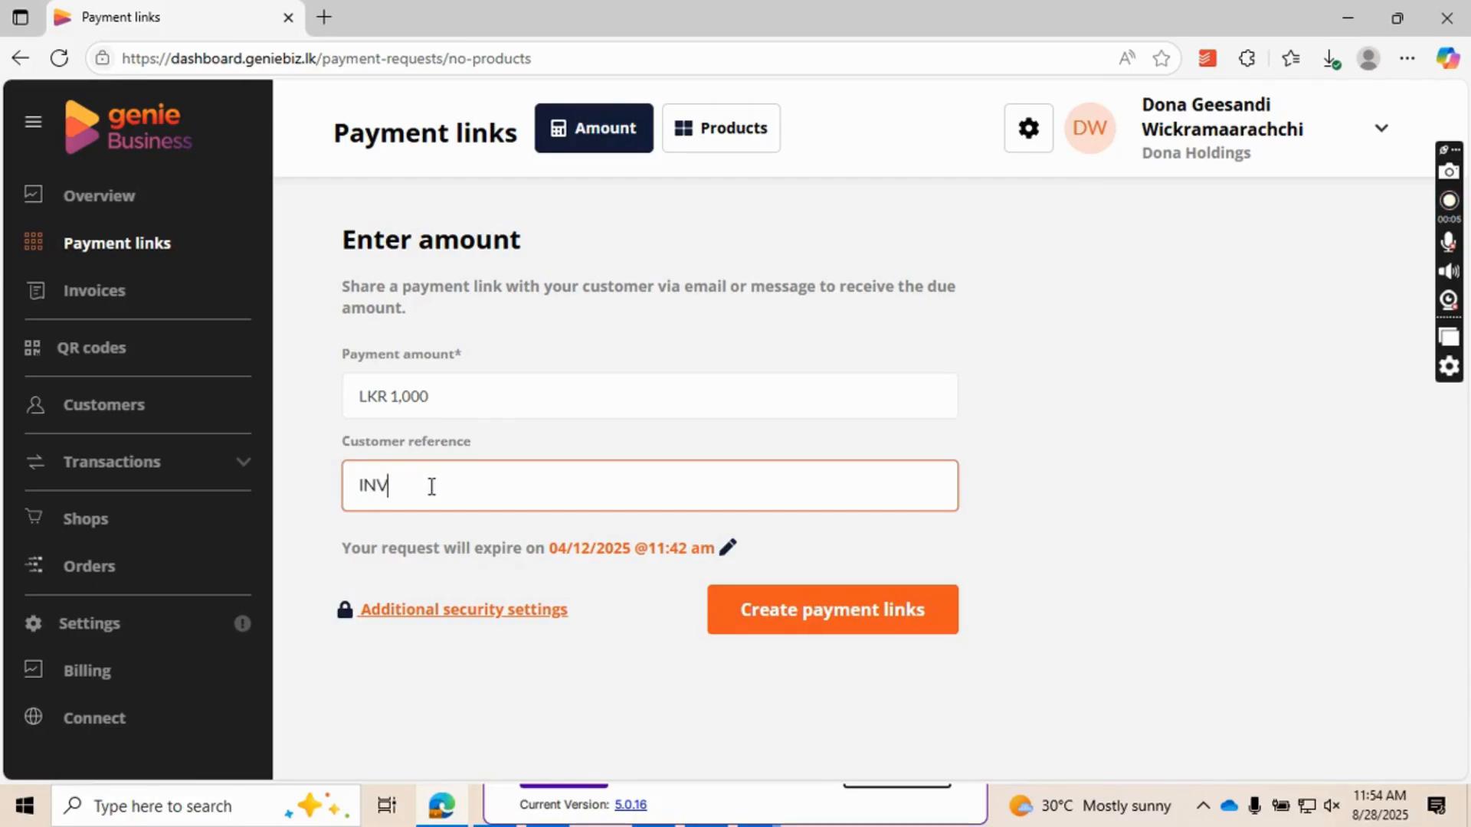
text(23451)
Set the link to expire on 1 October 2025 and create the payment link.
click(727, 549)
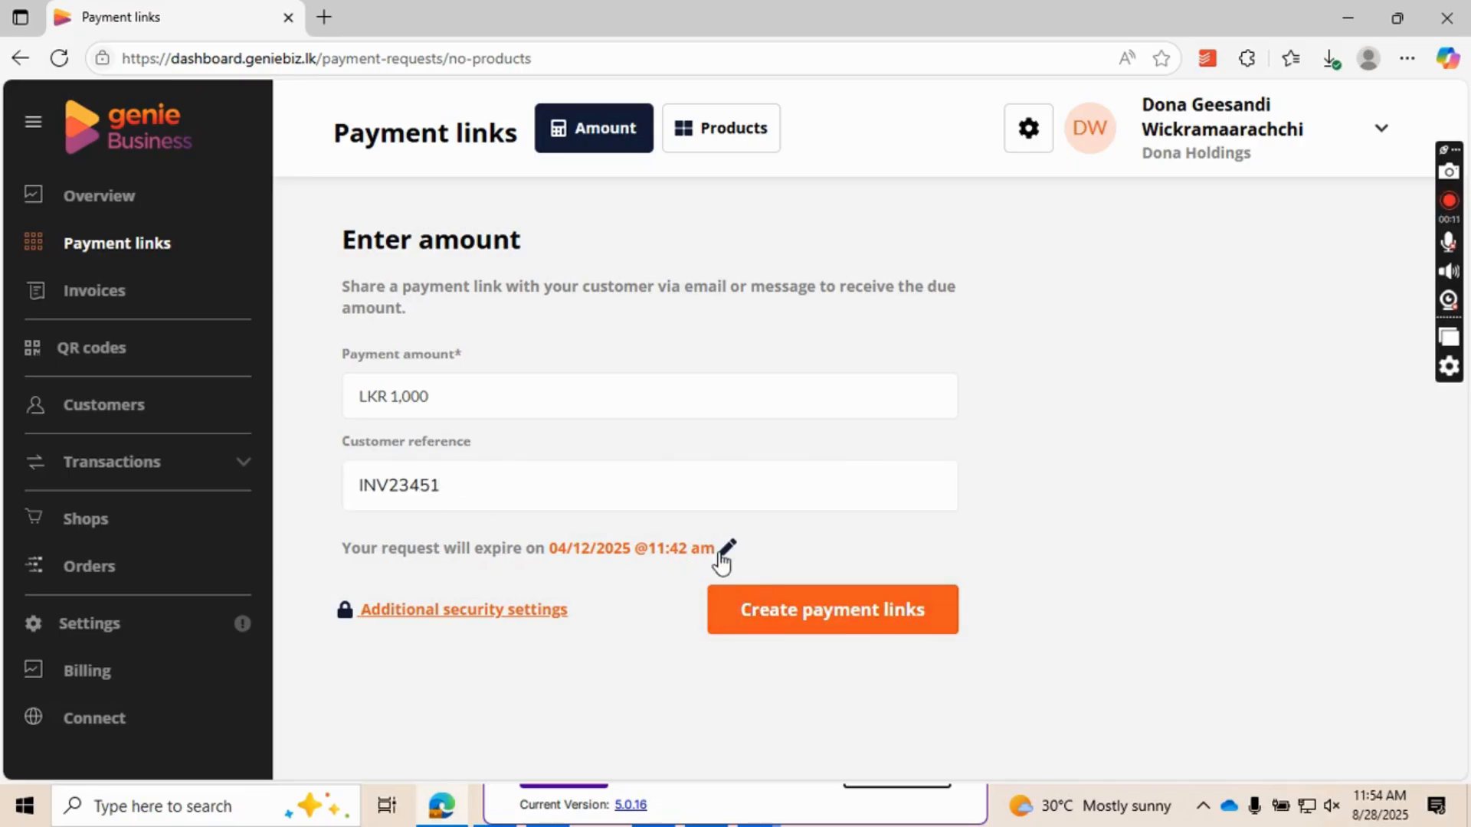
click(545, 476)
click(560, 532)
click(560, 533)
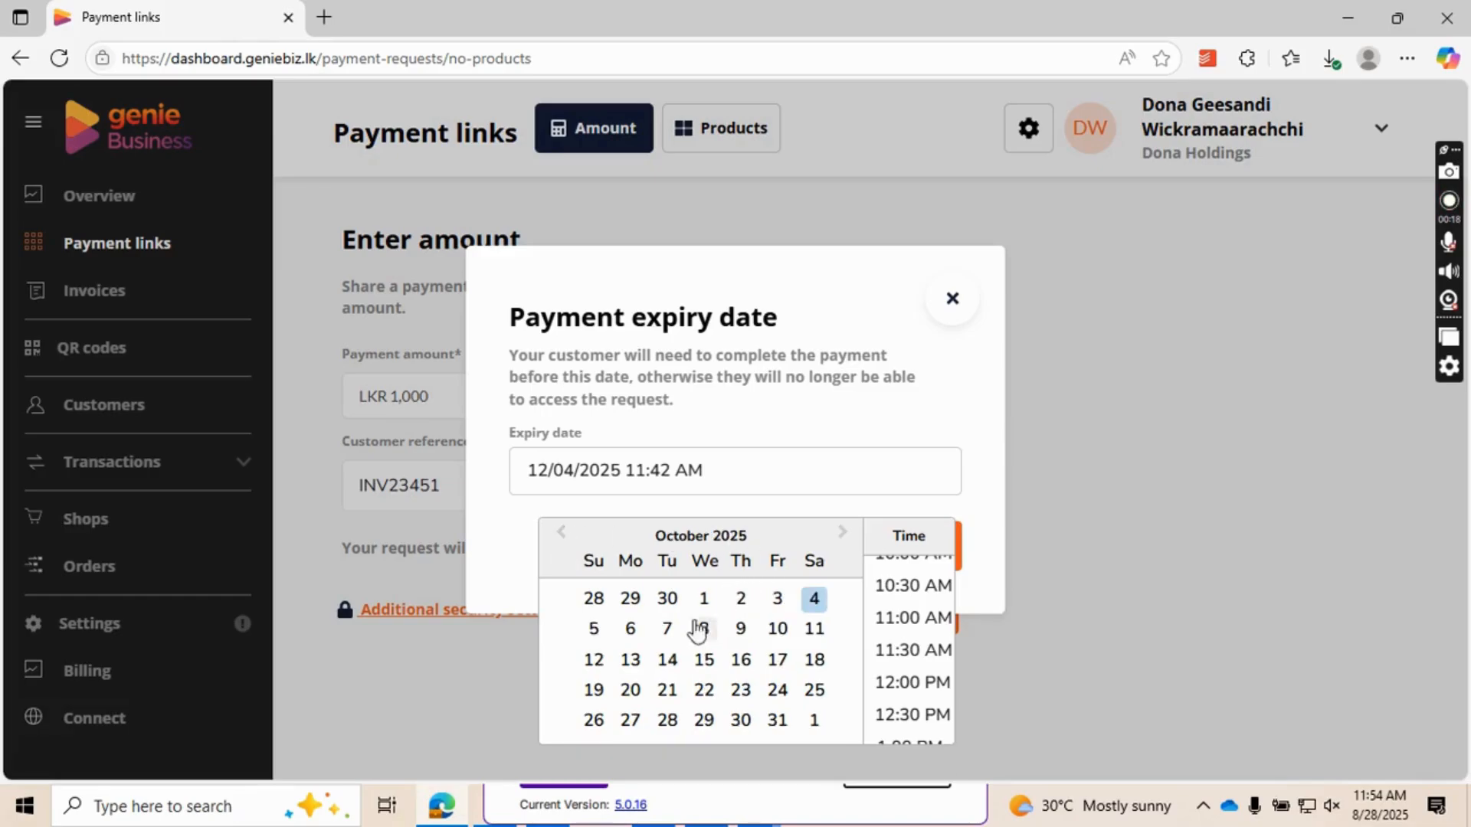
click(704, 598)
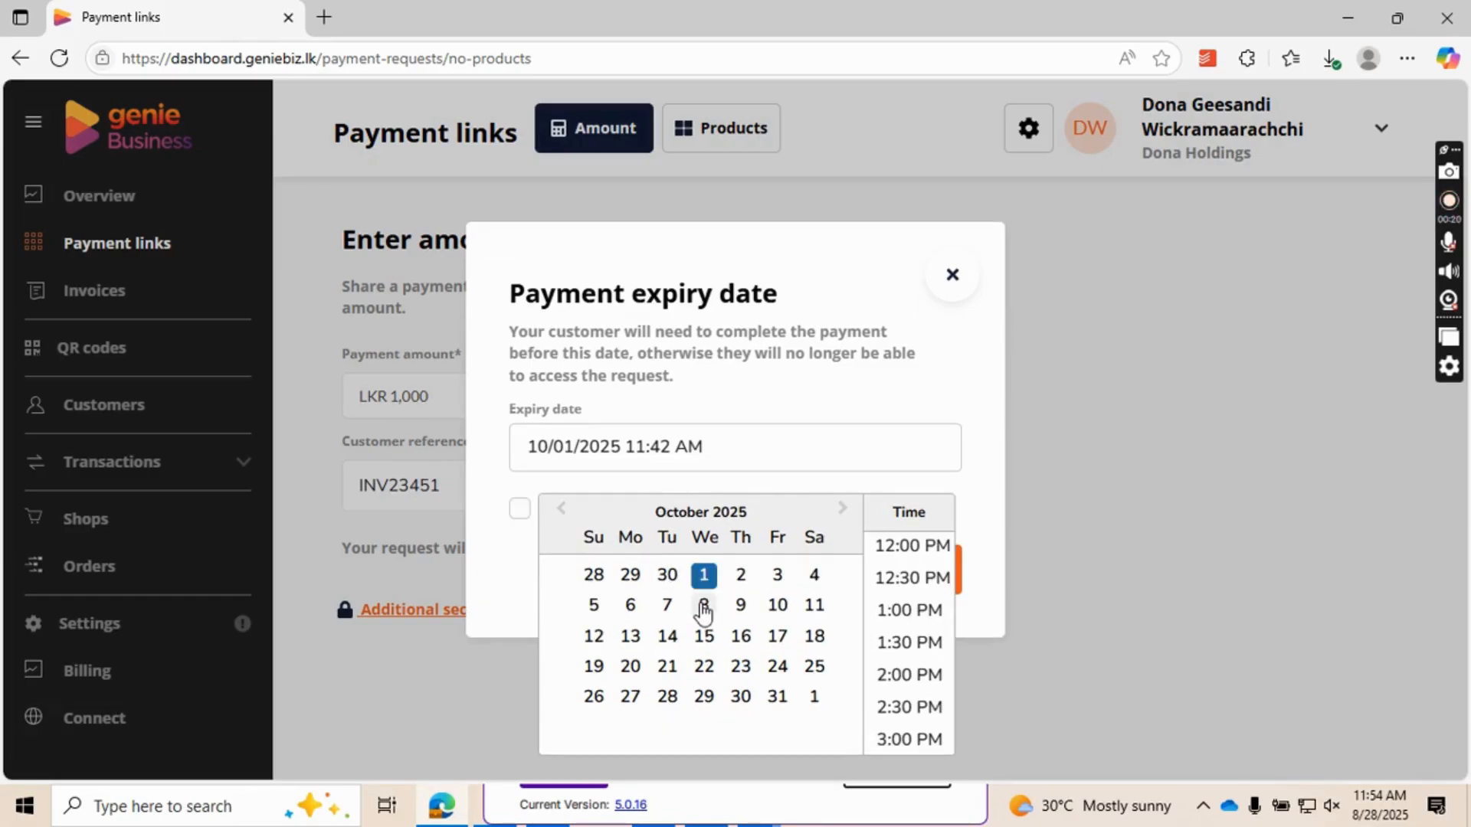
click(529, 518)
click(529, 518)
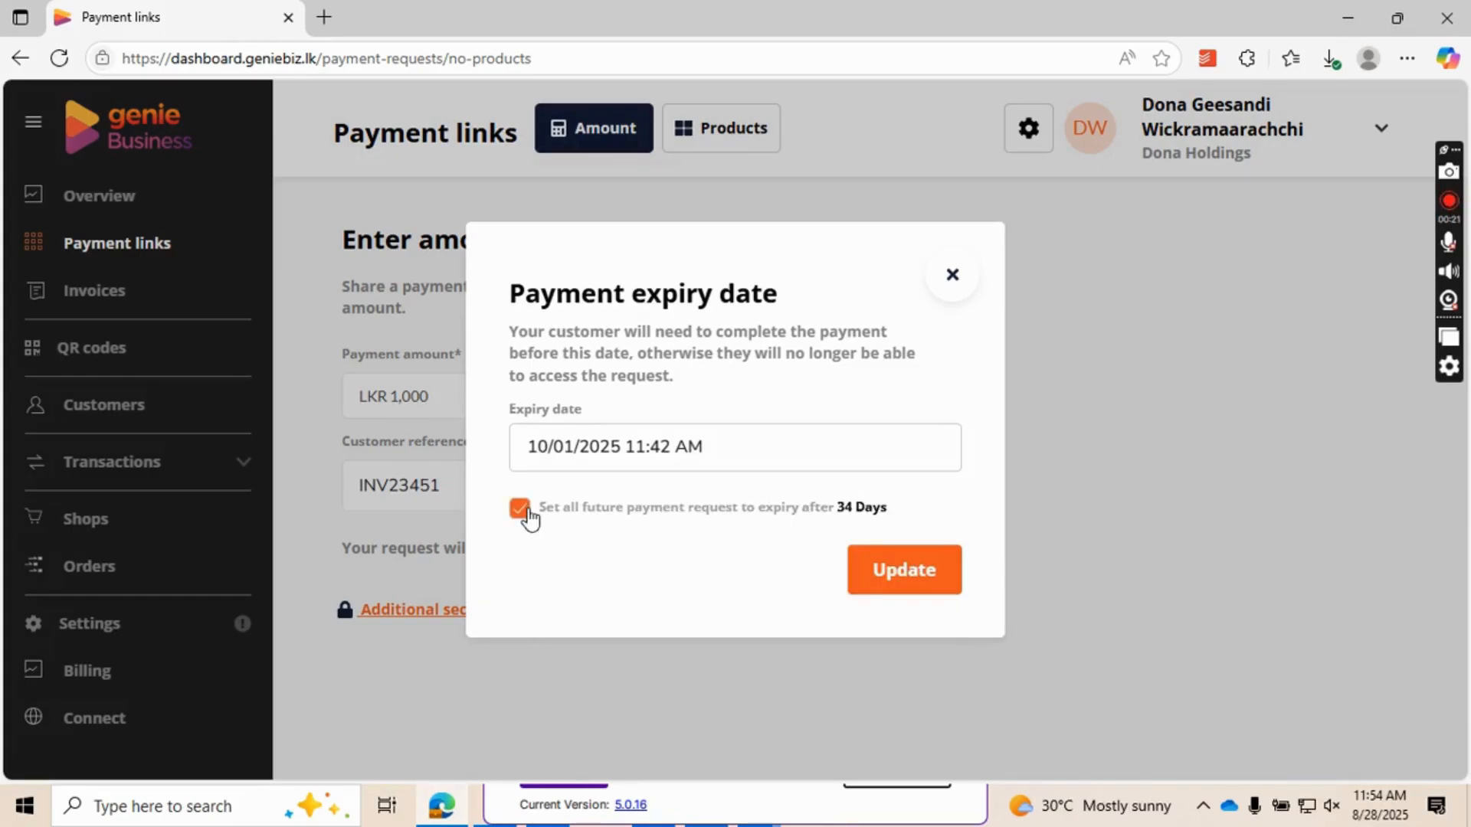
click(909, 572)
click(806, 611)
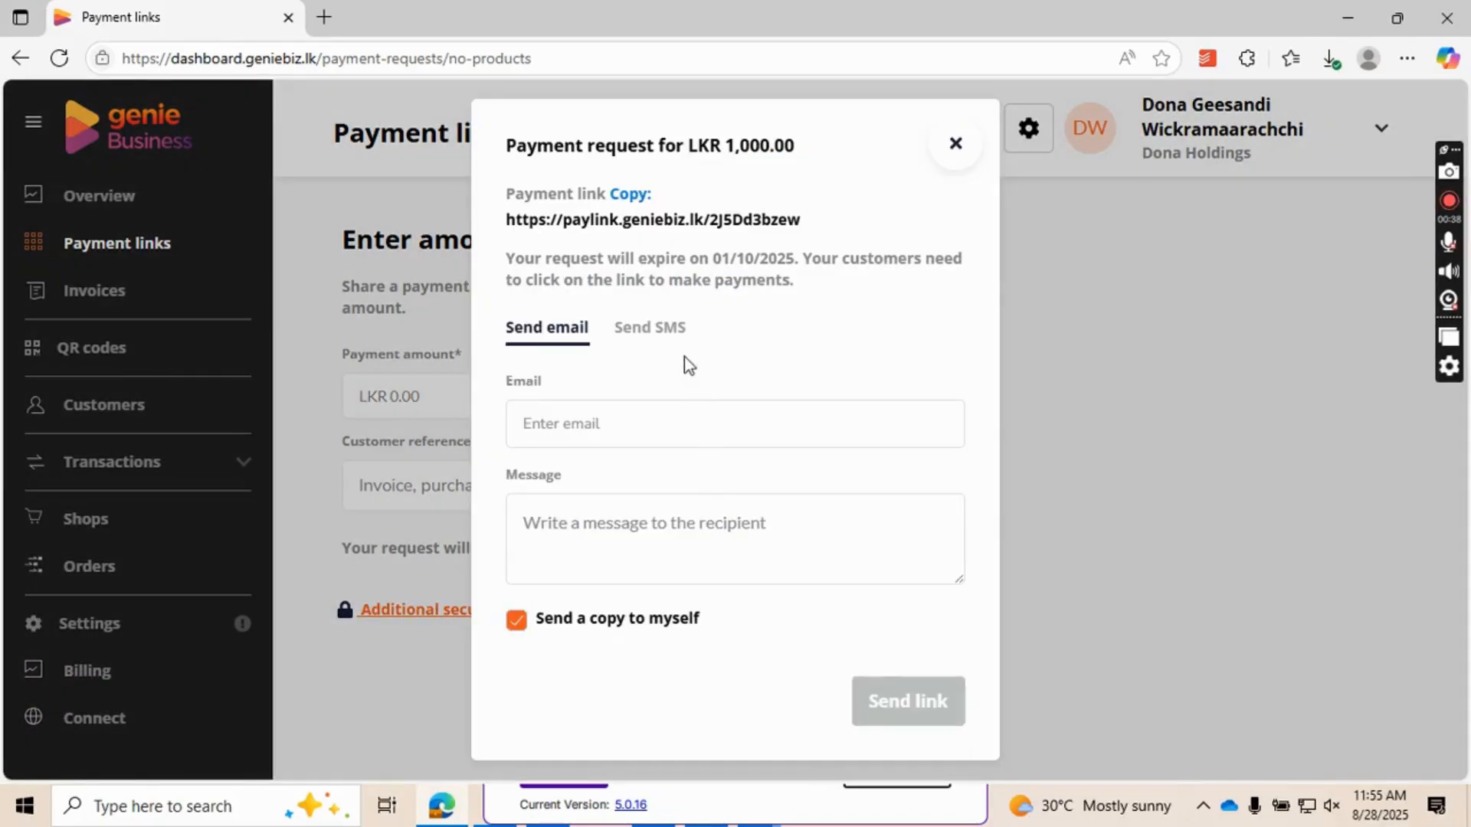
Copy the LKR 1,000 payment link and send it by SMS to the customer's phone number.
click(628, 197)
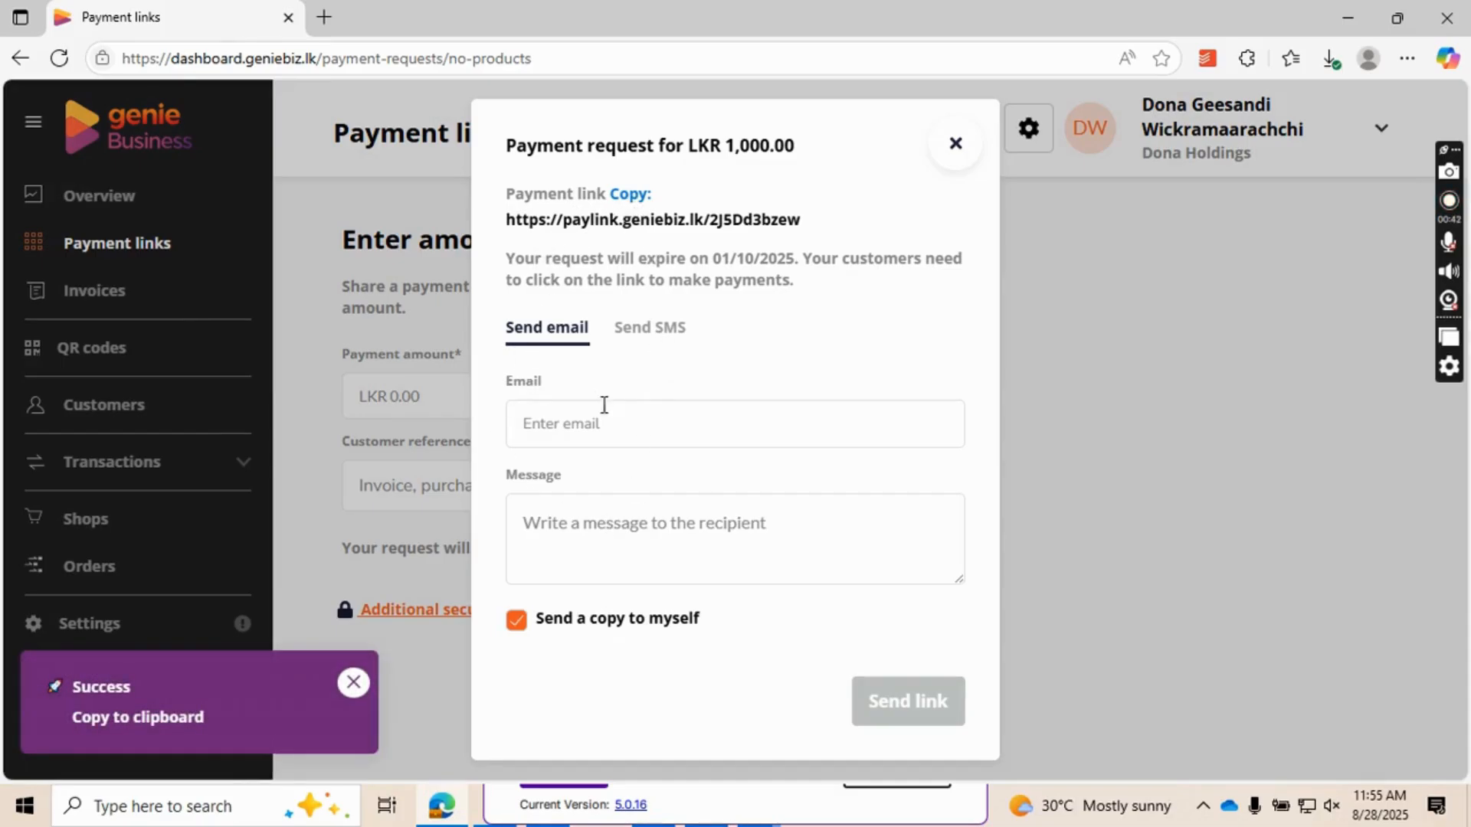
click(665, 329)
click(643, 517)
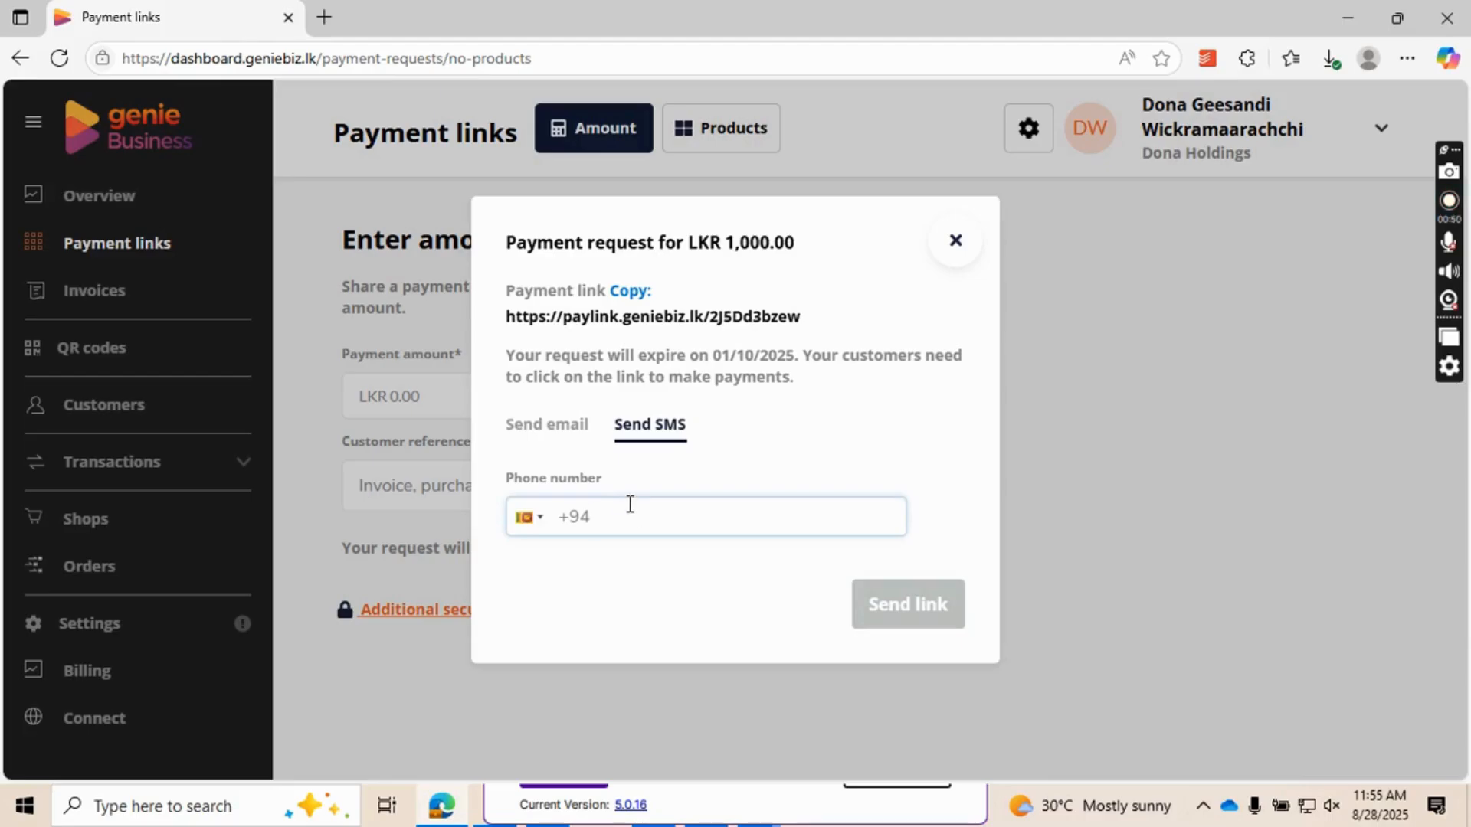
text(7)
click(935, 603)
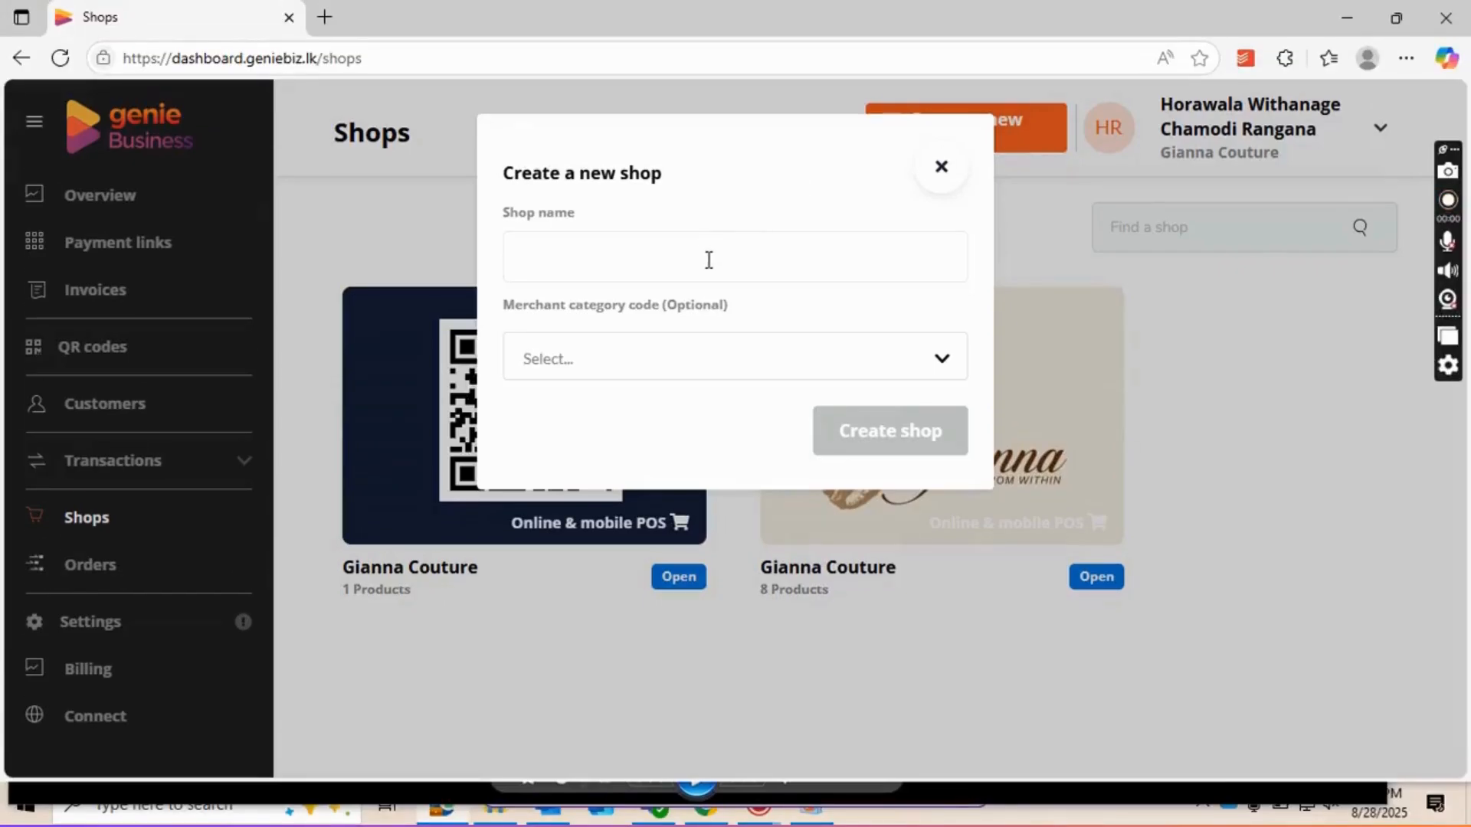
Start a new shop and browse merchant category codes, then open Gianna Couture's products.
click(709, 261)
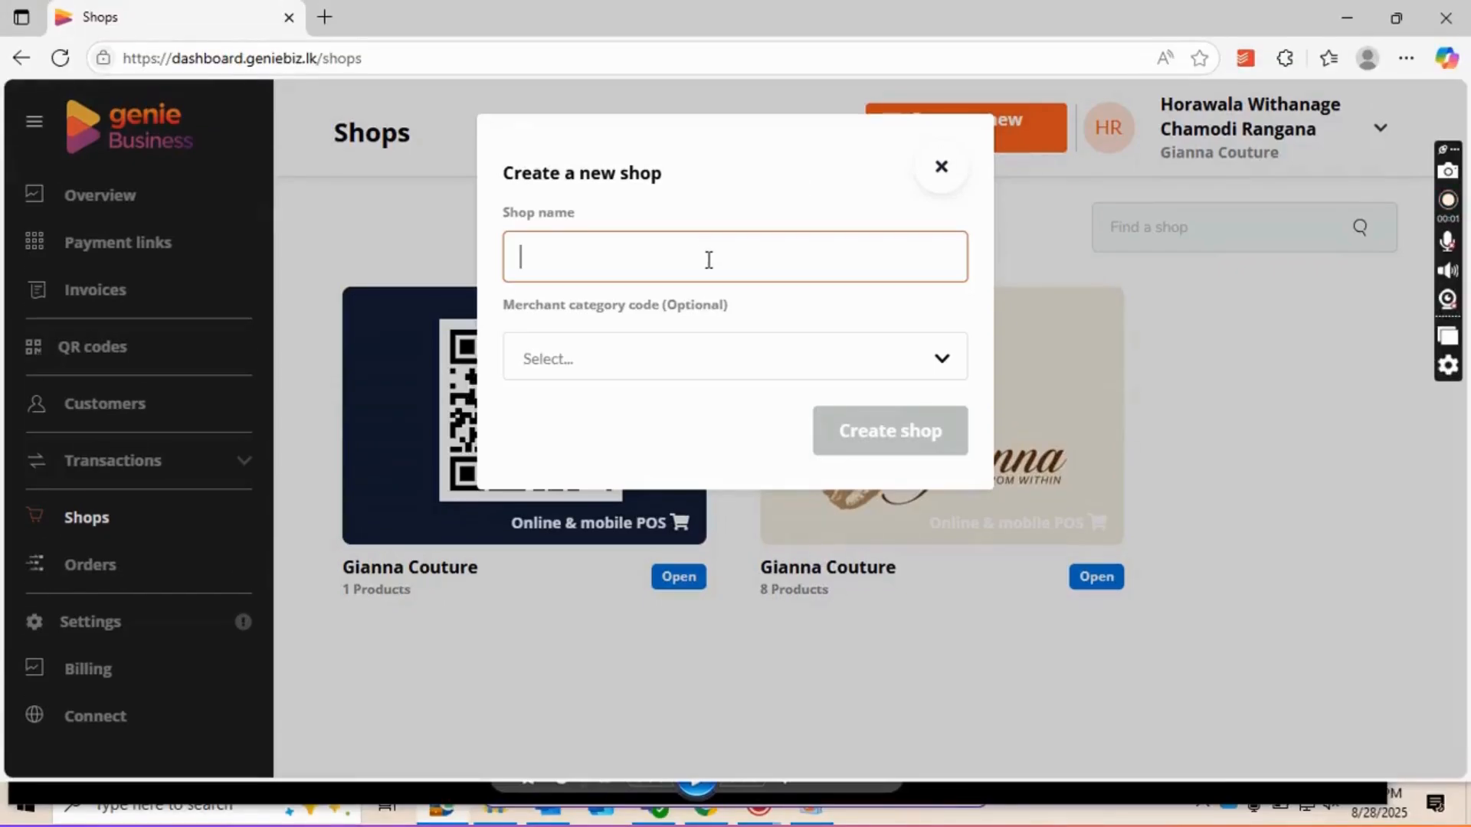
click(711, 360)
scroll(687, 568, down, 5)
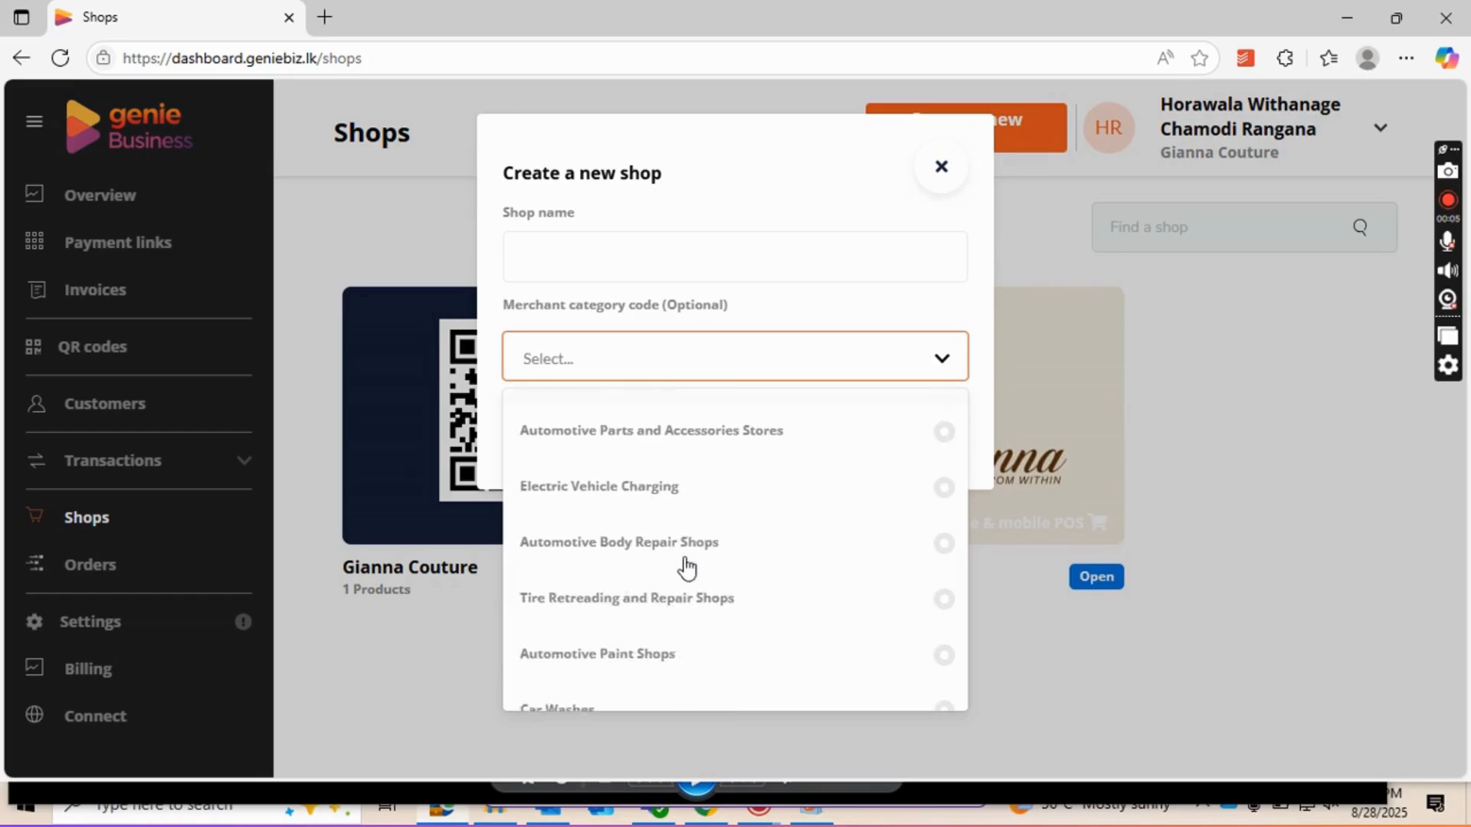
scroll(686, 568, down, 3)
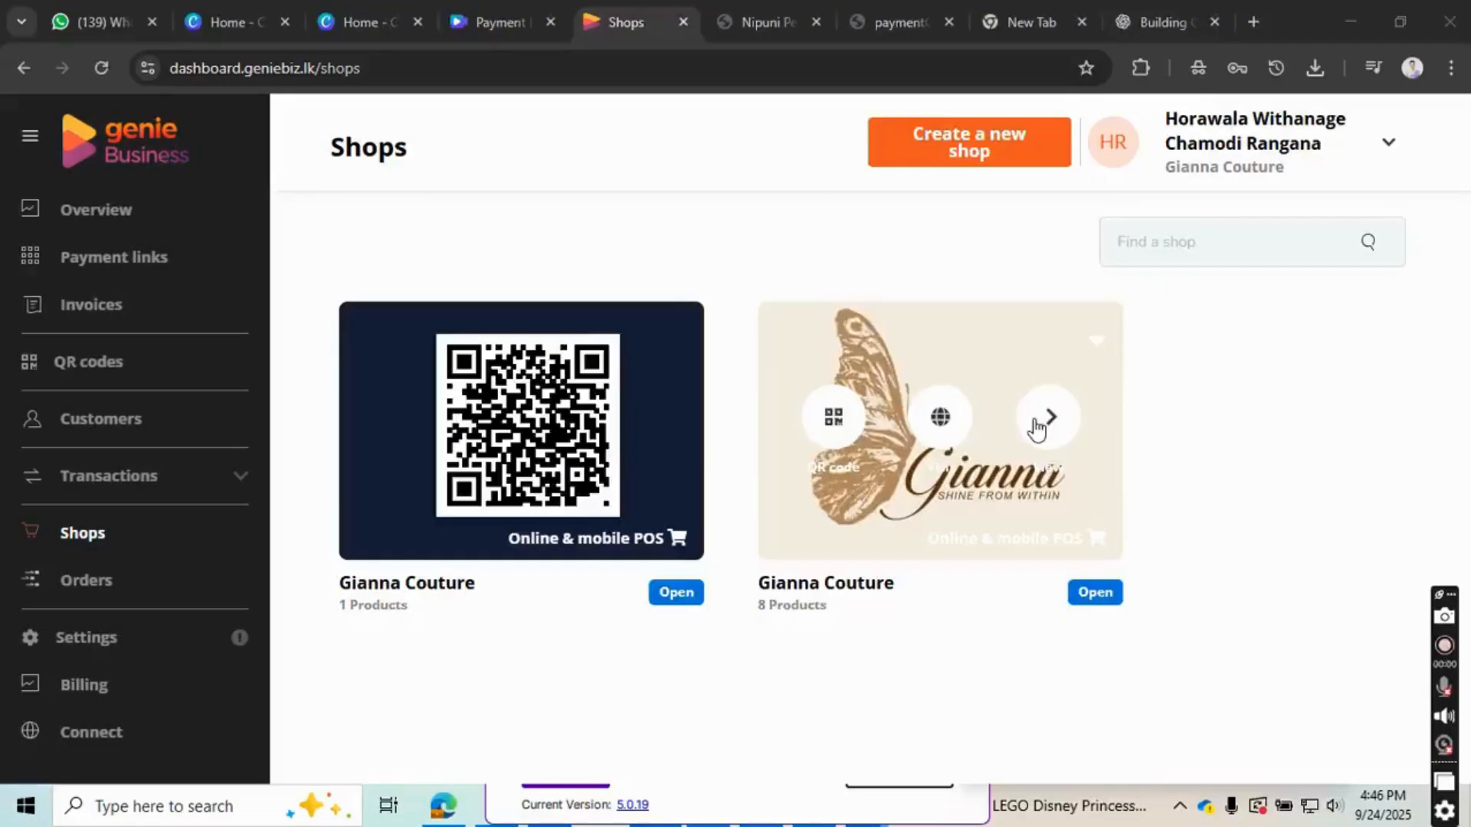
click(1036, 418)
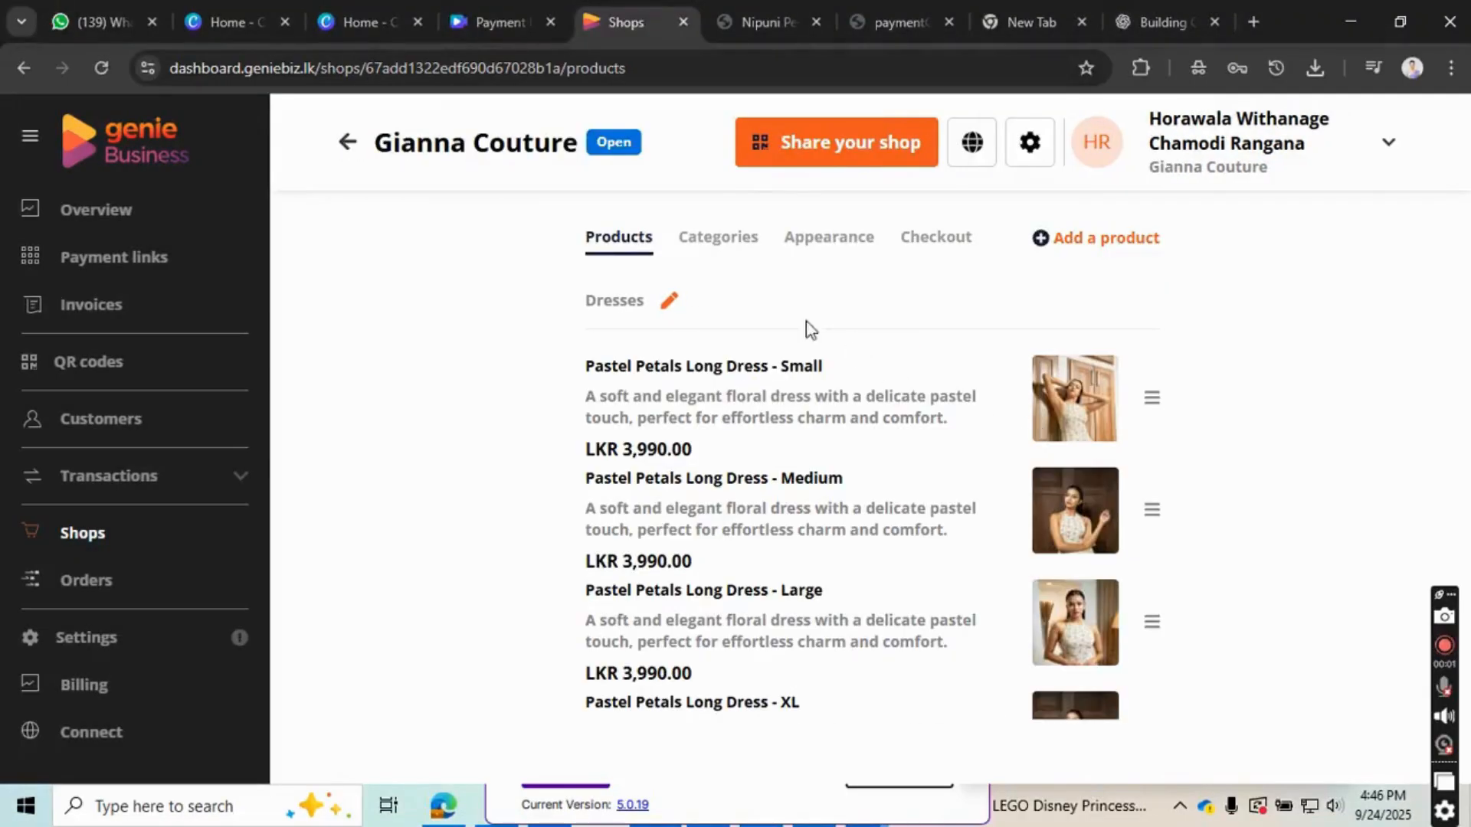
Create a product category named 'Skirts' under the shop's Categories.
click(706, 244)
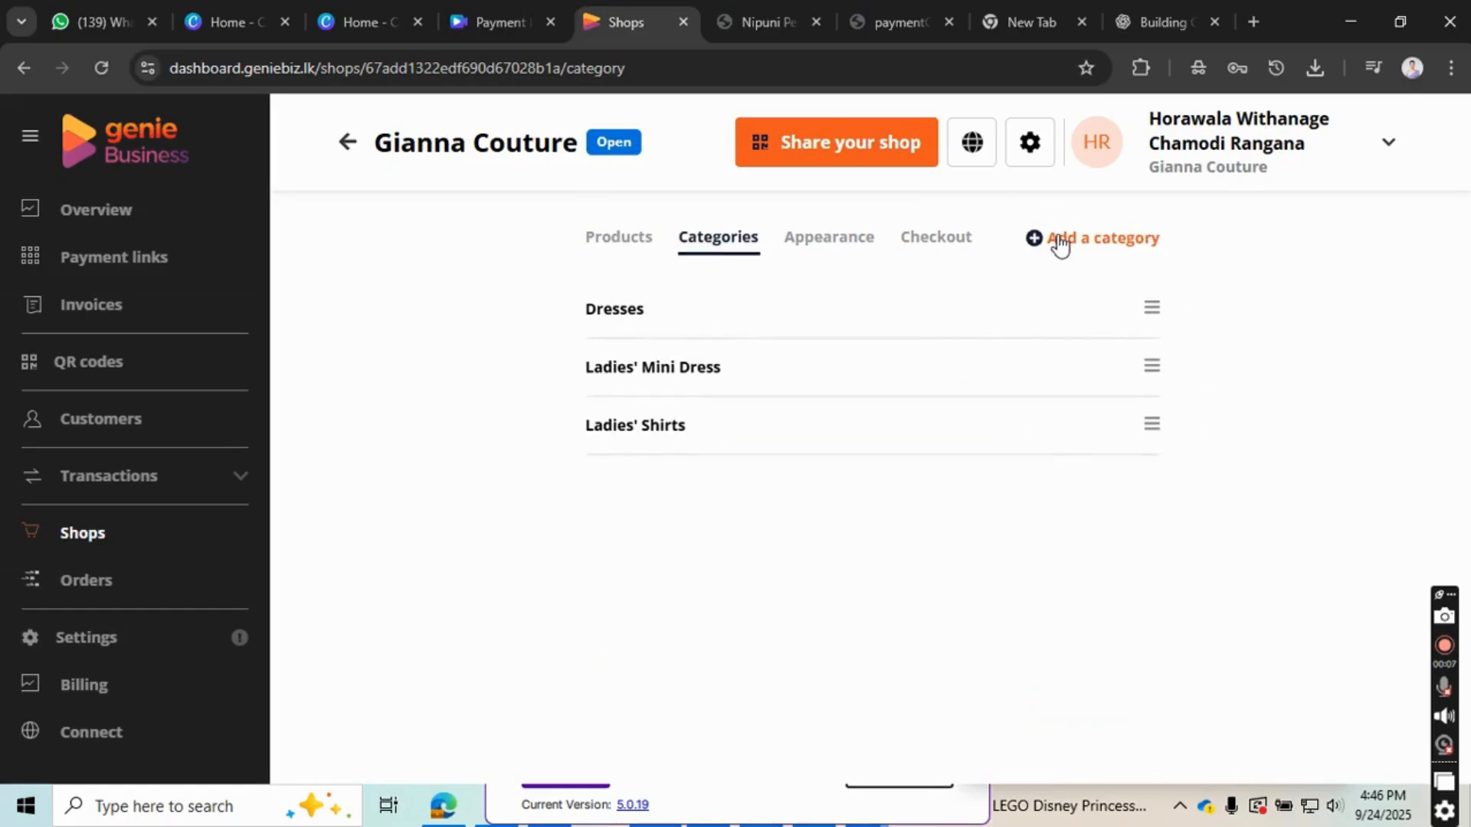
click(1060, 241)
click(730, 400)
text(Skirts)
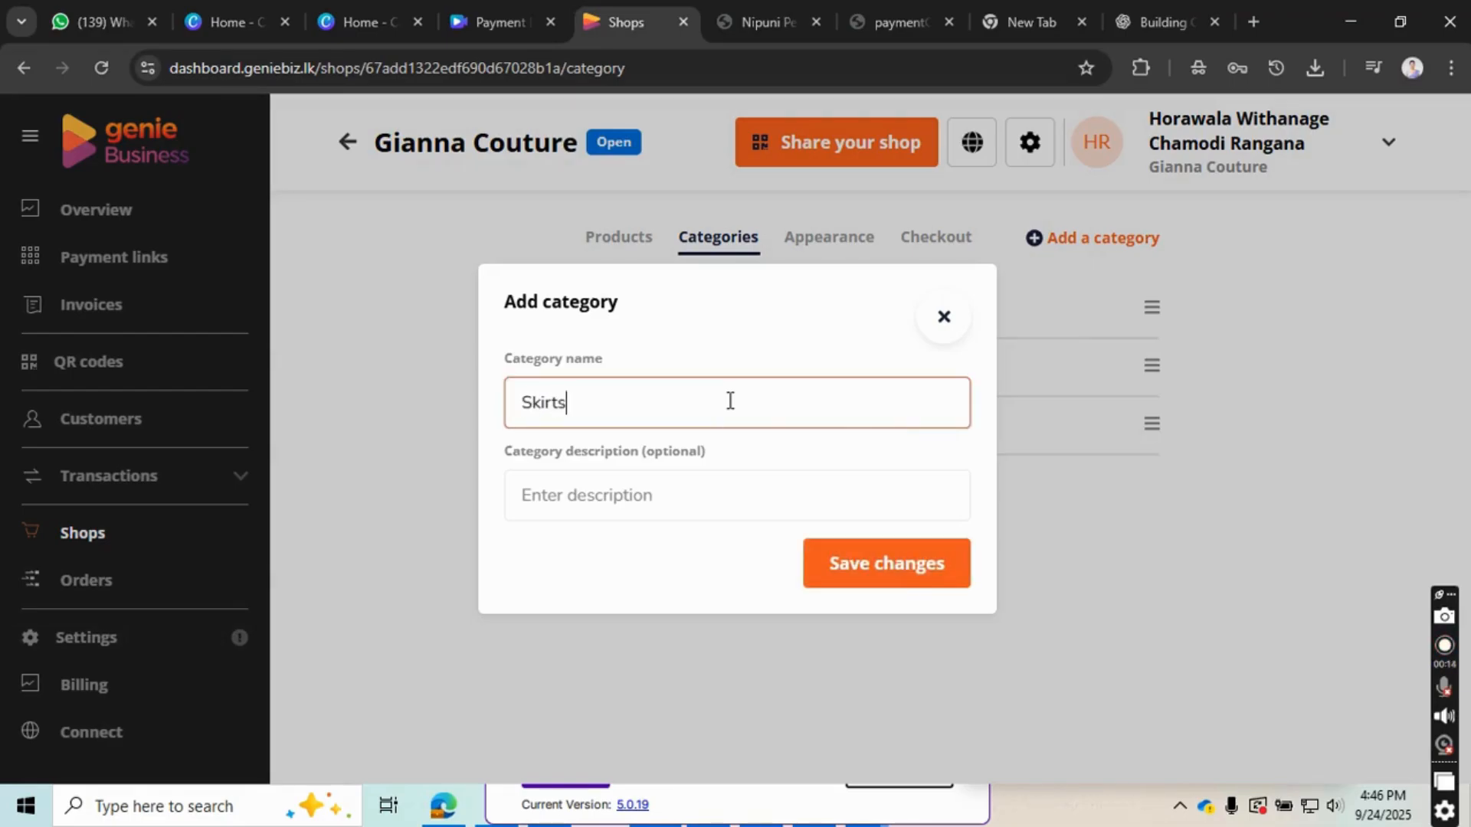
click(902, 562)
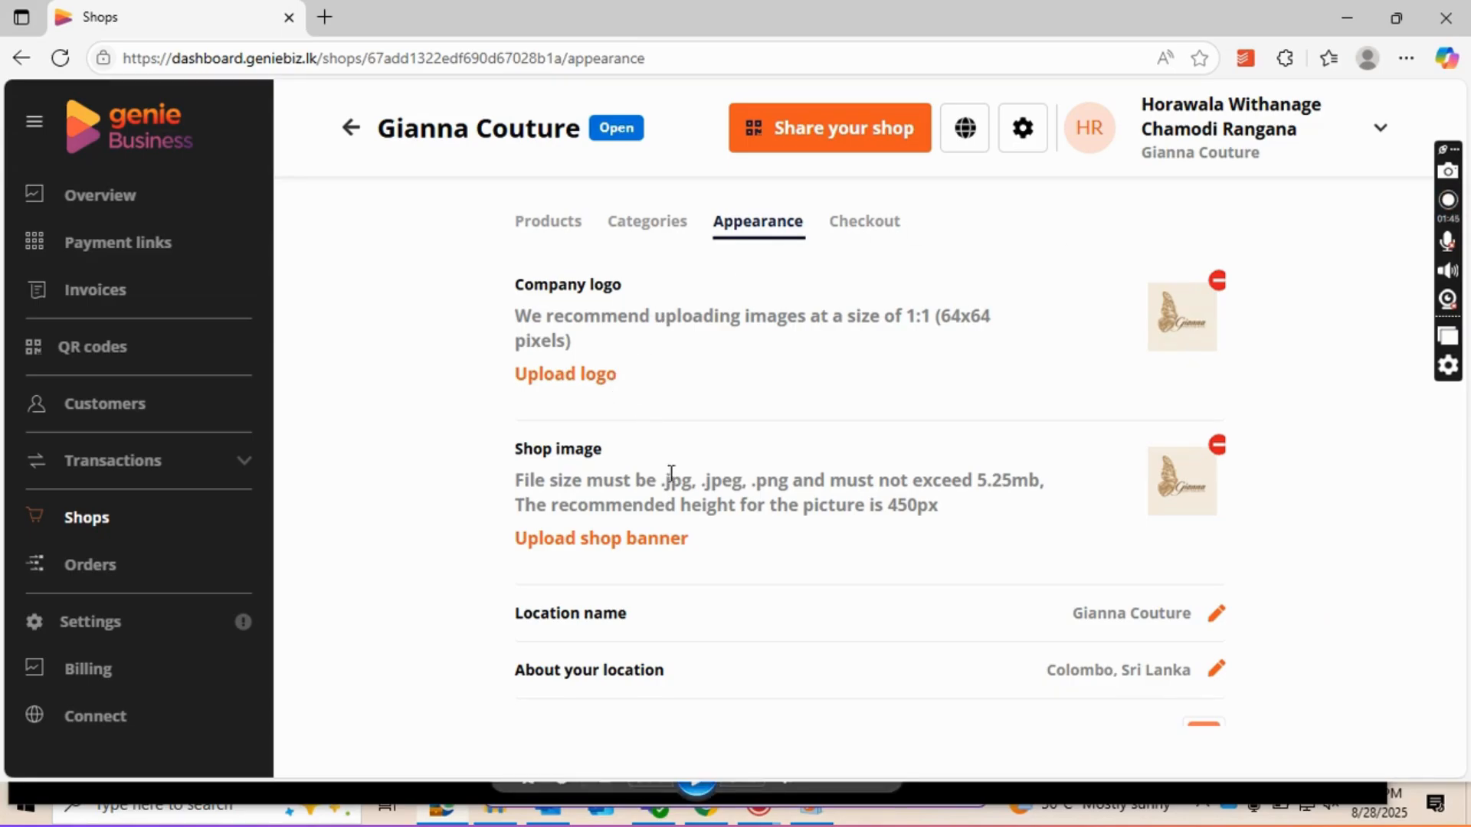
Open the Checkout tab of the Gianna Couture shop settings.
scroll(700, 672, down, 1)
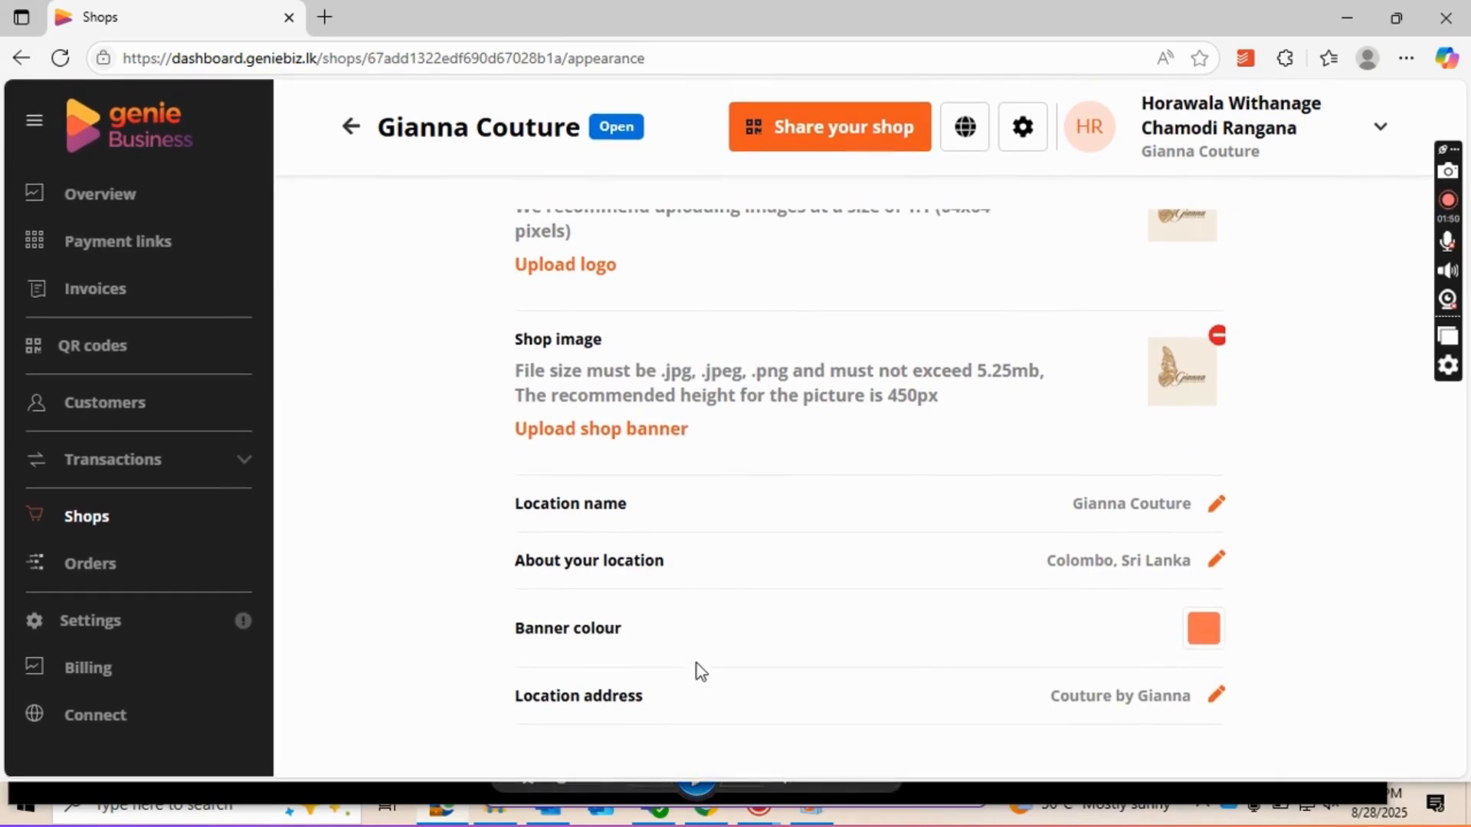
scroll(766, 659, up, 1)
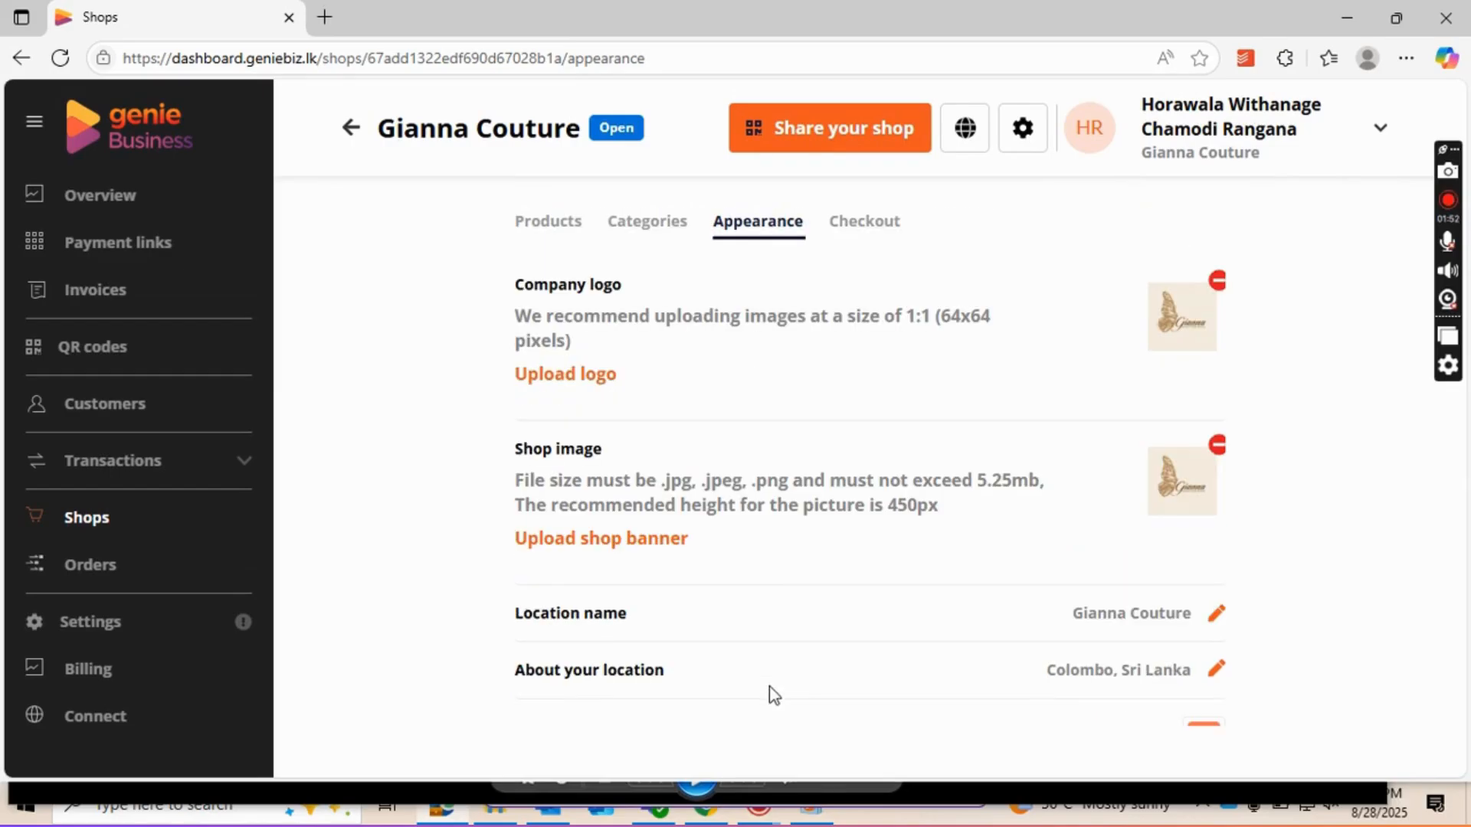
click(867, 228)
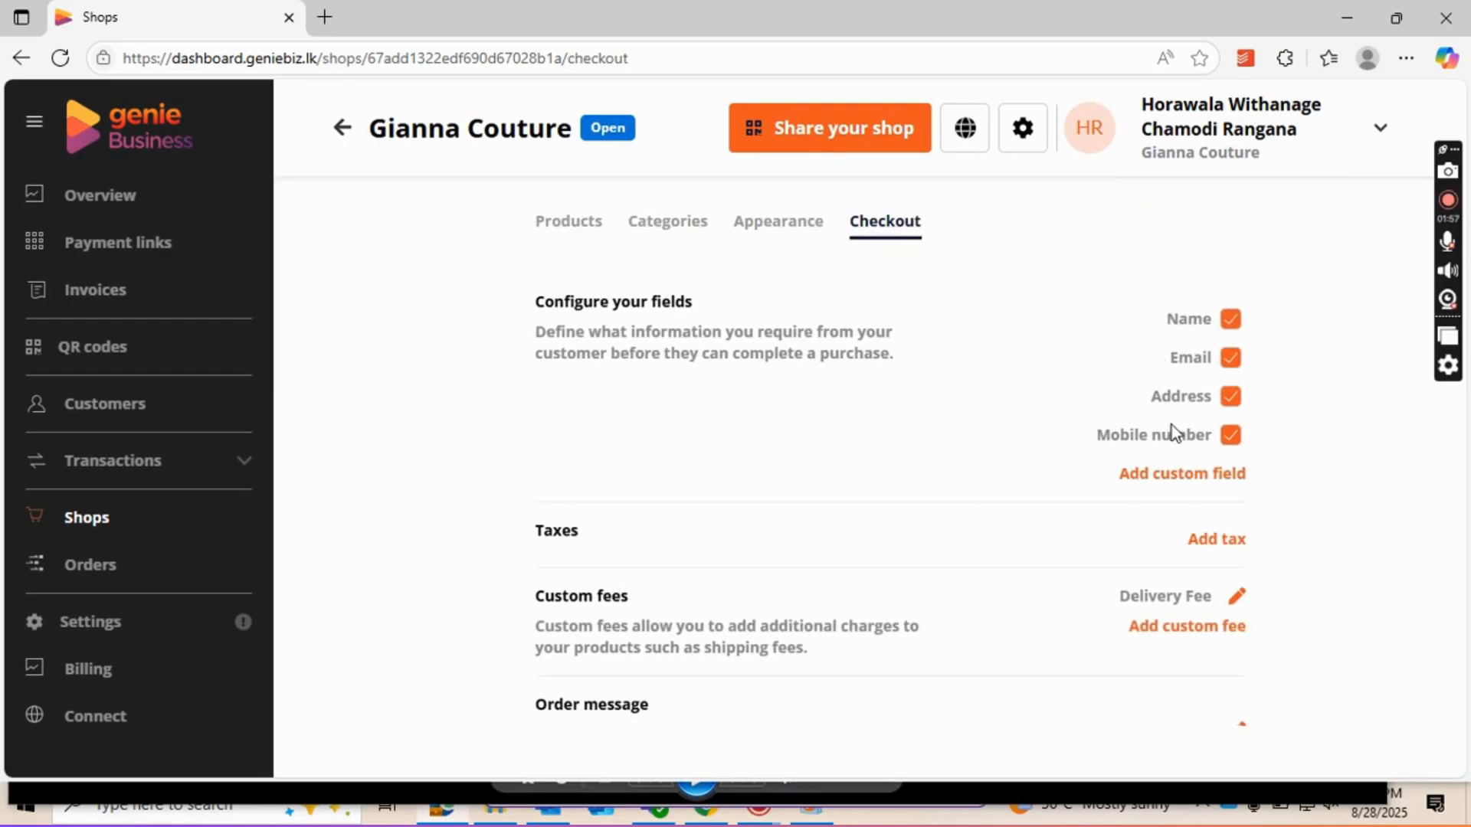
click(1157, 474)
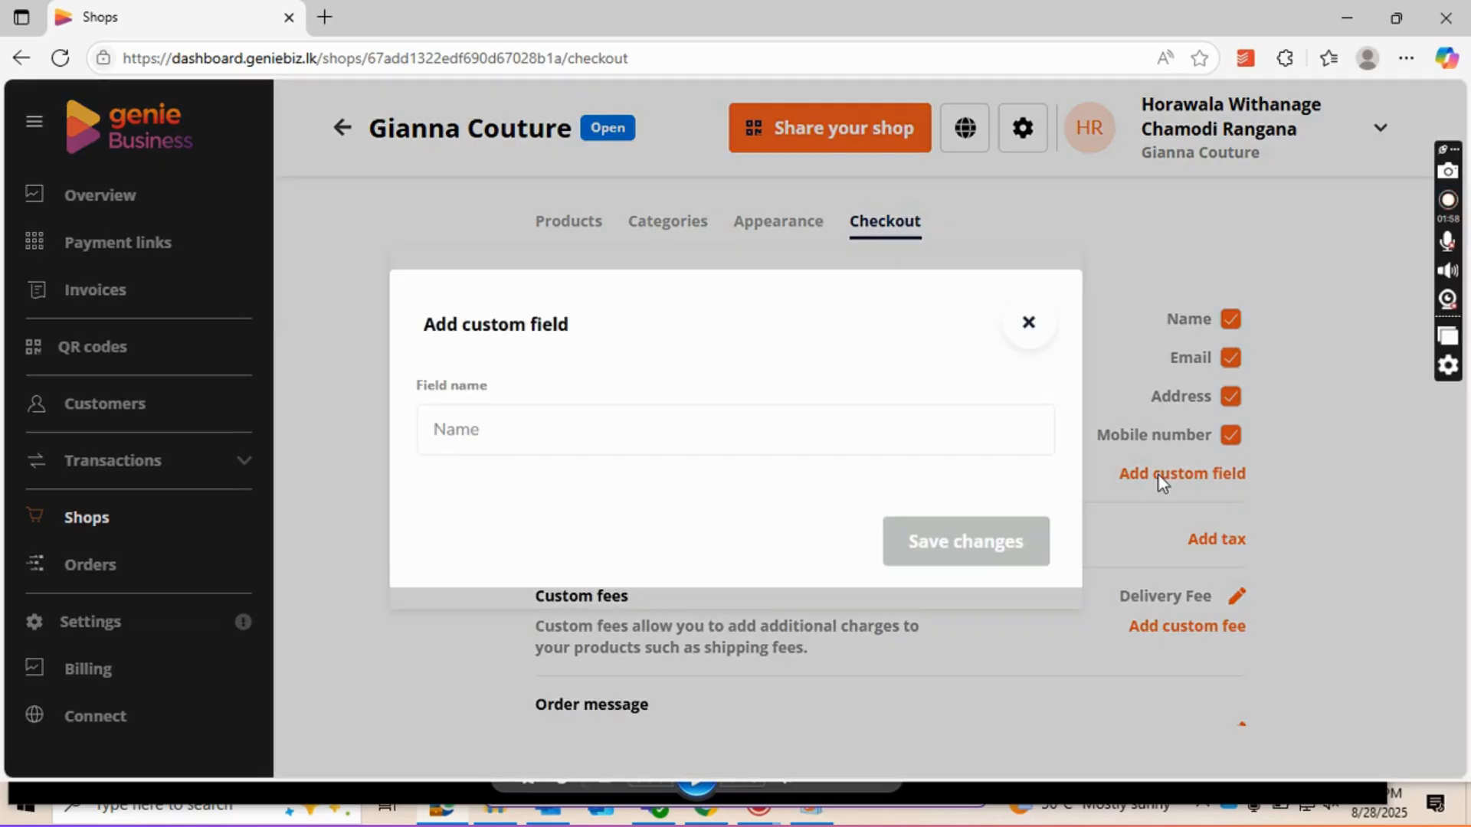
click(1029, 325)
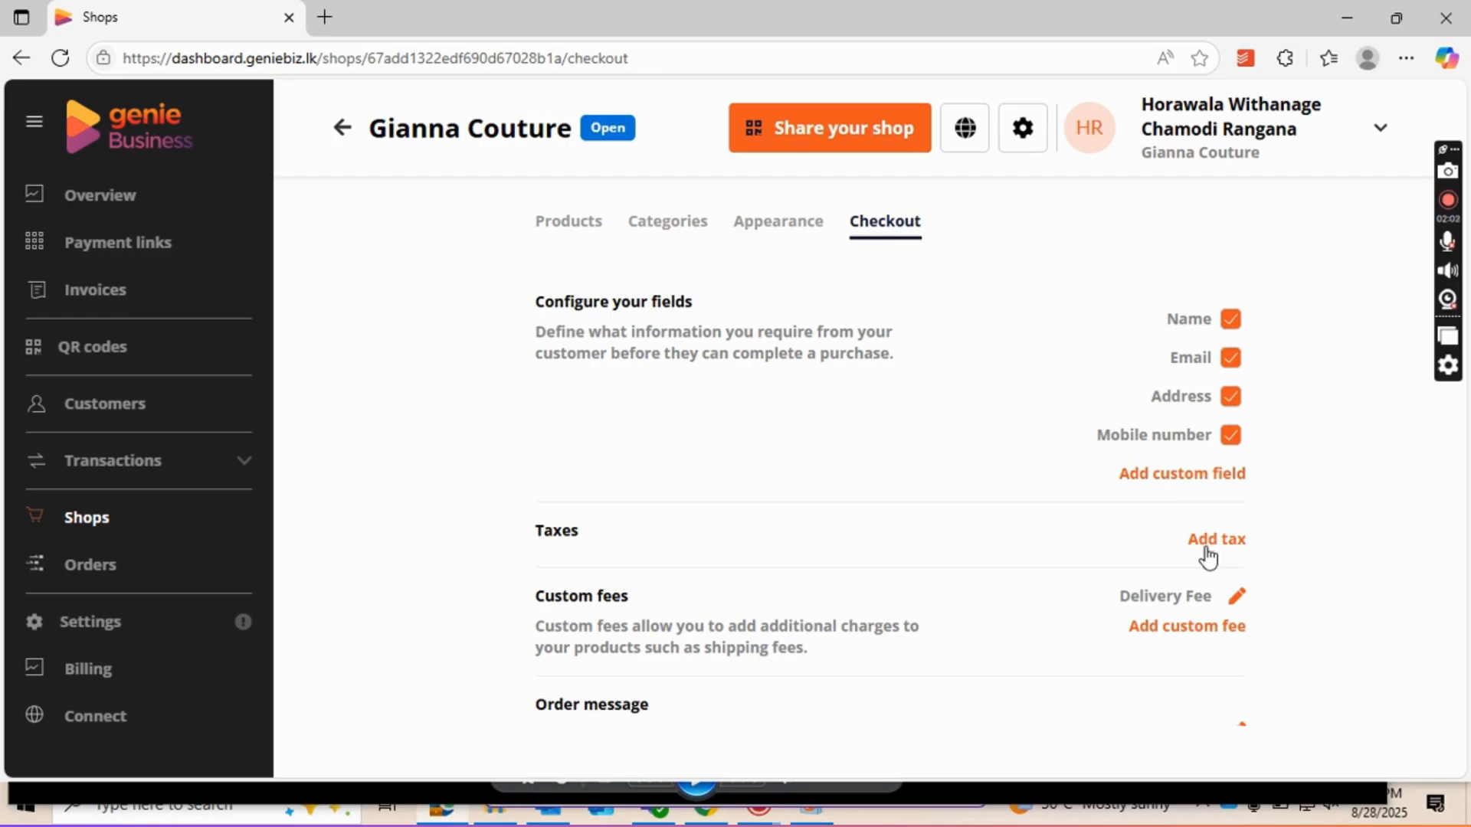
scroll(1202, 653, down, 1)
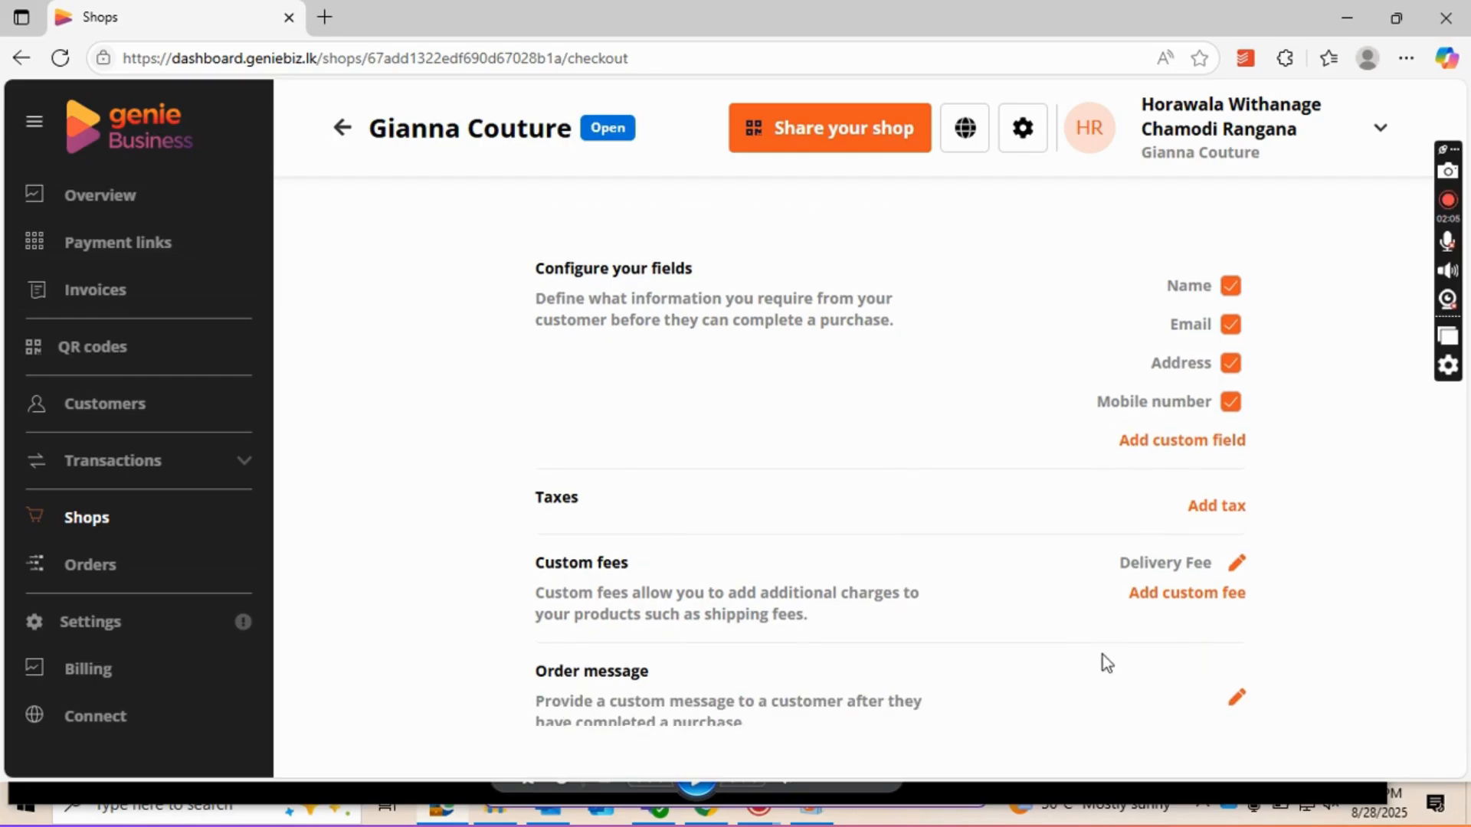
scroll(1047, 643, down, 3)
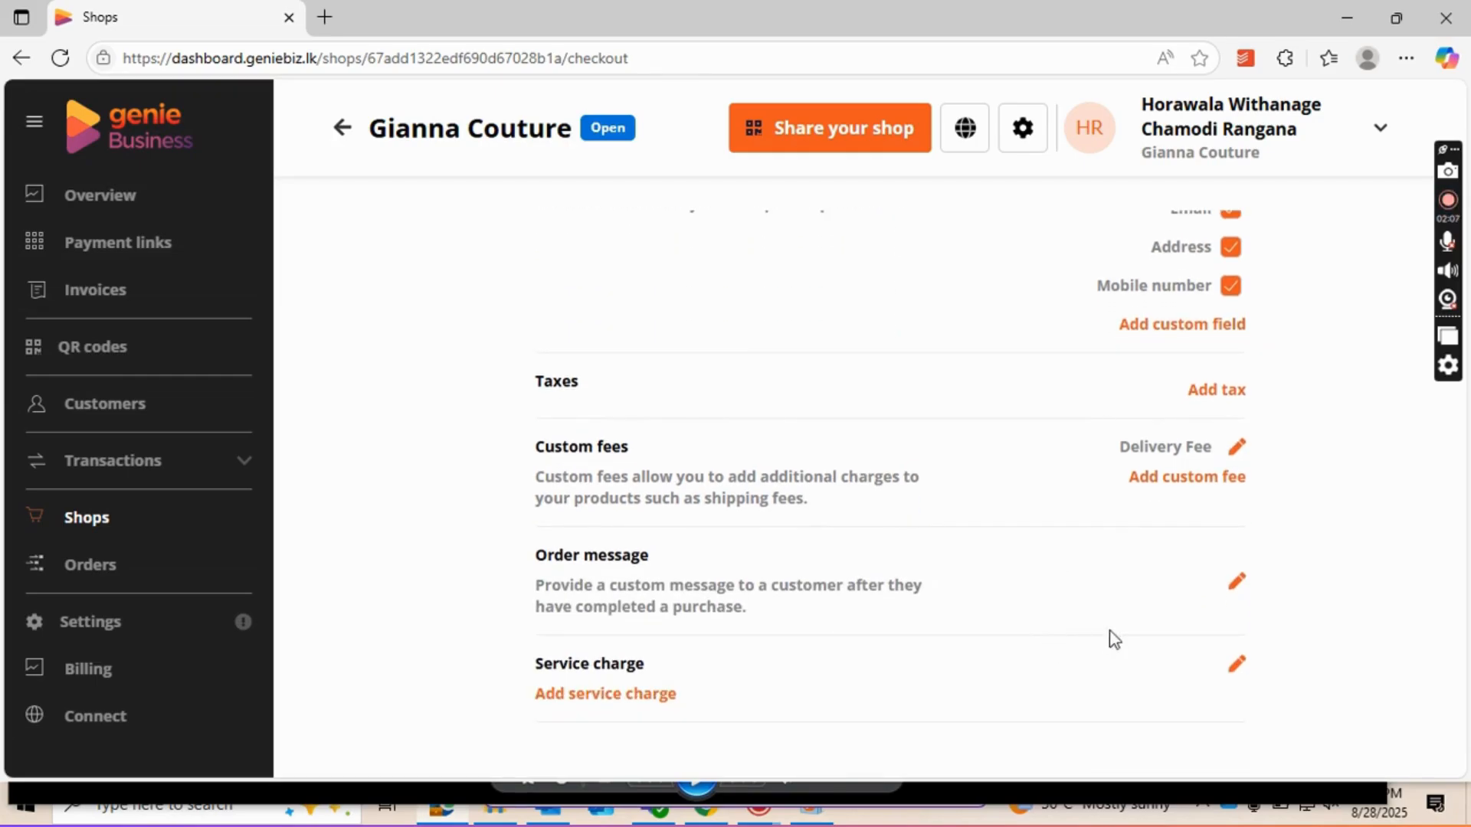
scroll(1166, 636, down, 5)
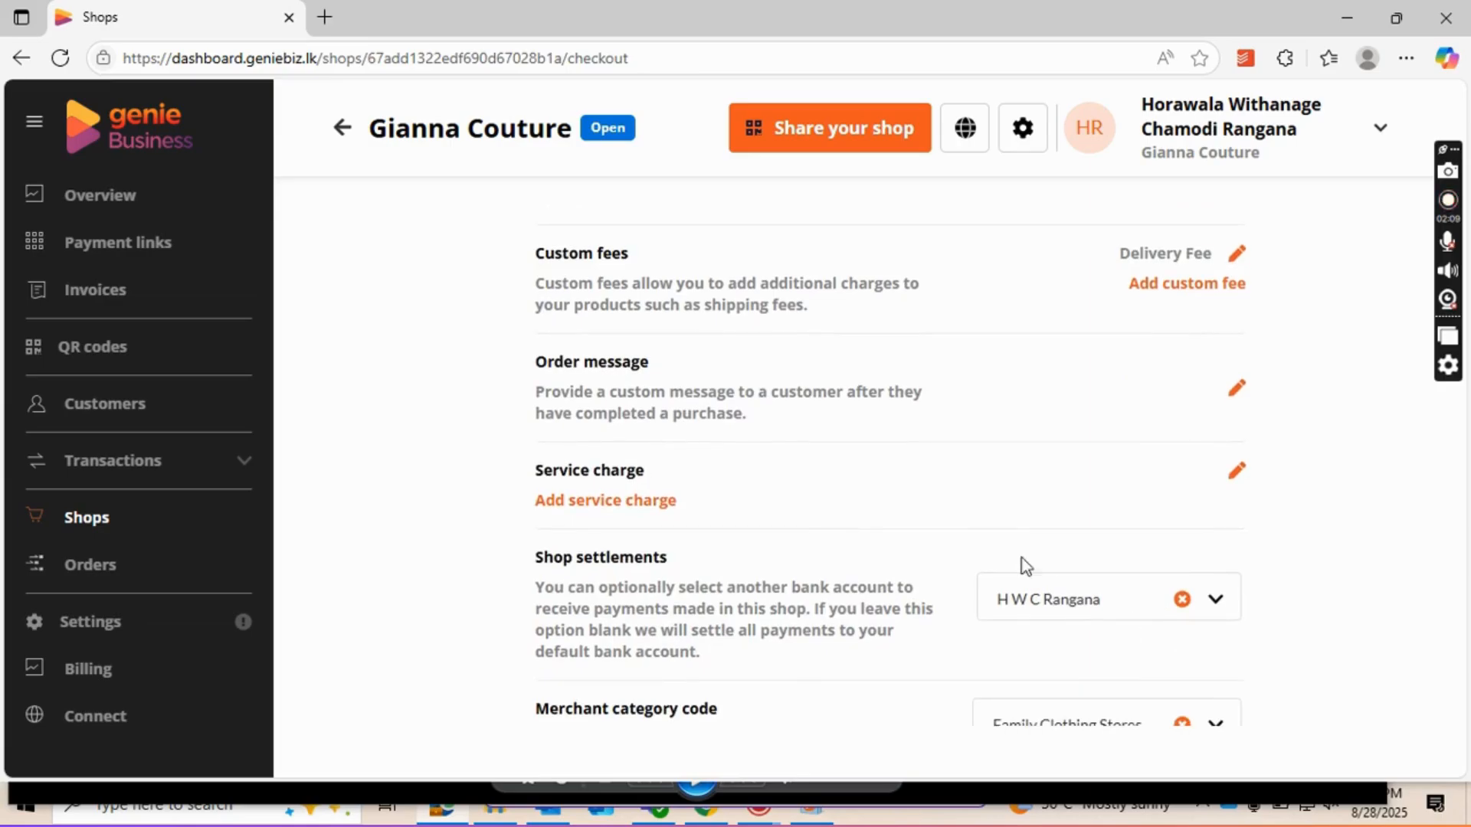
scroll(994, 594, down, 1)
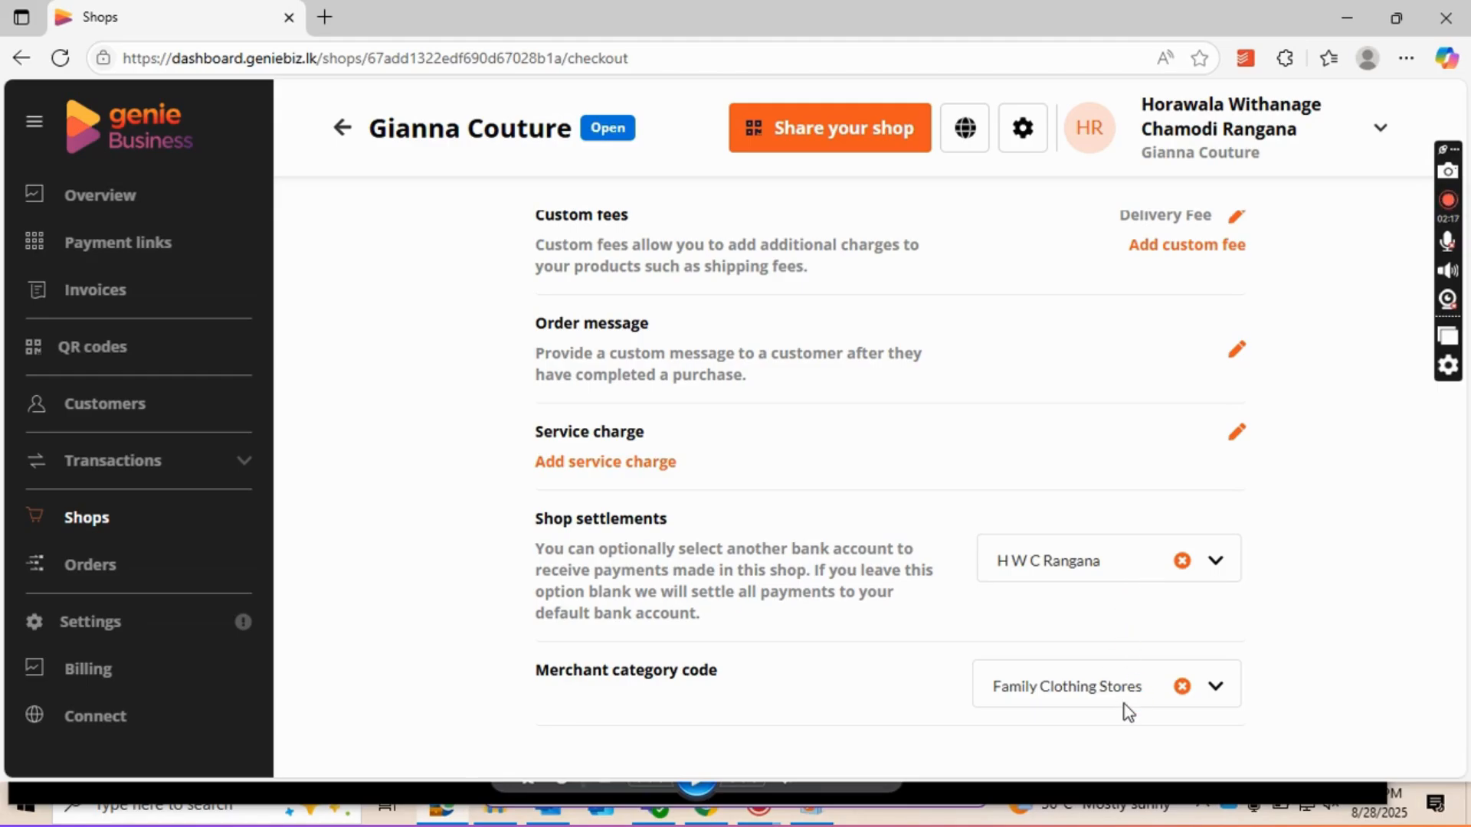
click(1216, 687)
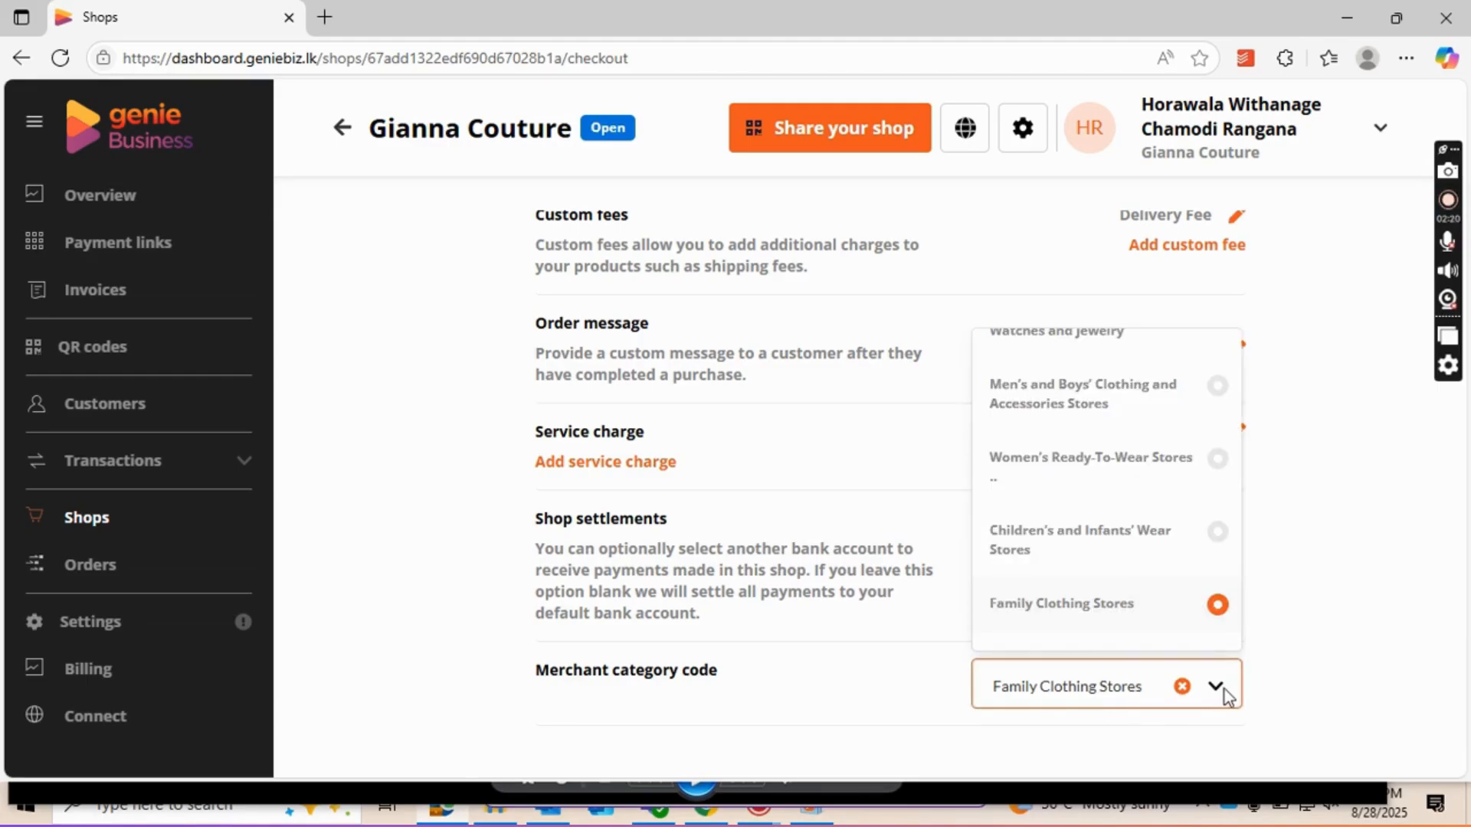
click(1302, 657)
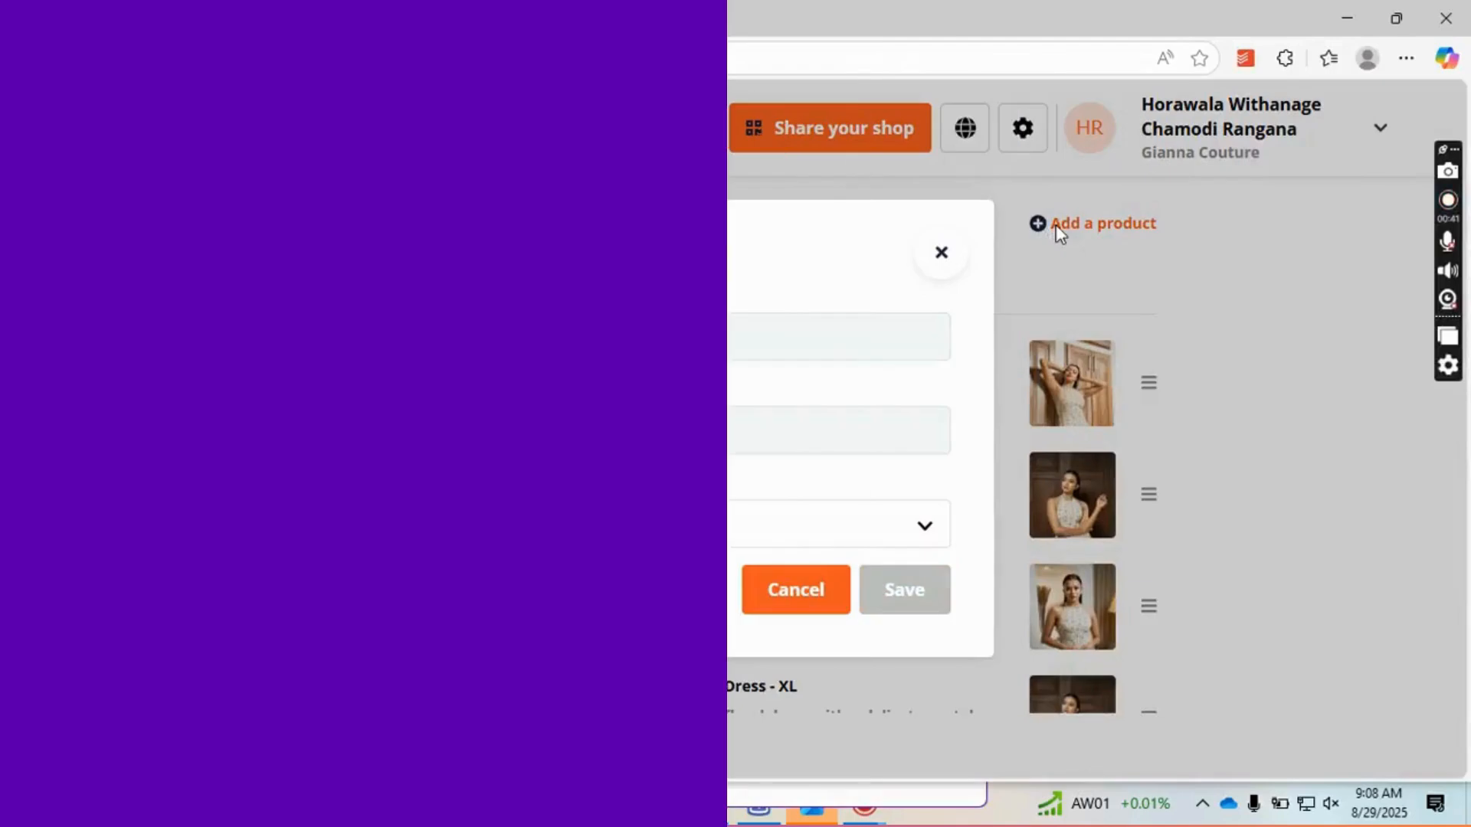
Enter product name 'Satinny mid dress' and price 4,580, then save.
click(762, 335)
text(Satinny mid dress)
click(712, 427)
key(BackSpace)
text(4)
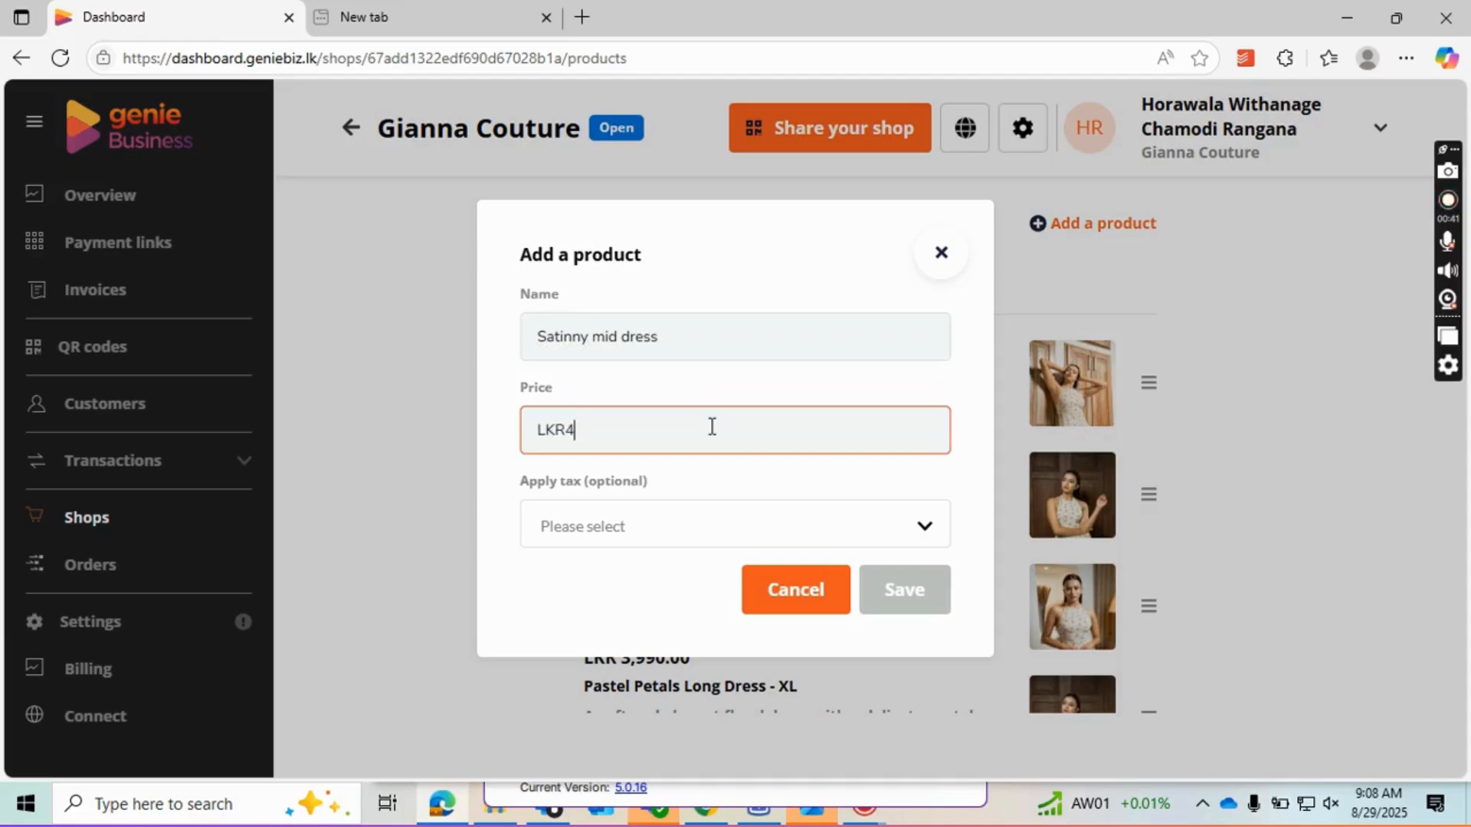
text(.580)
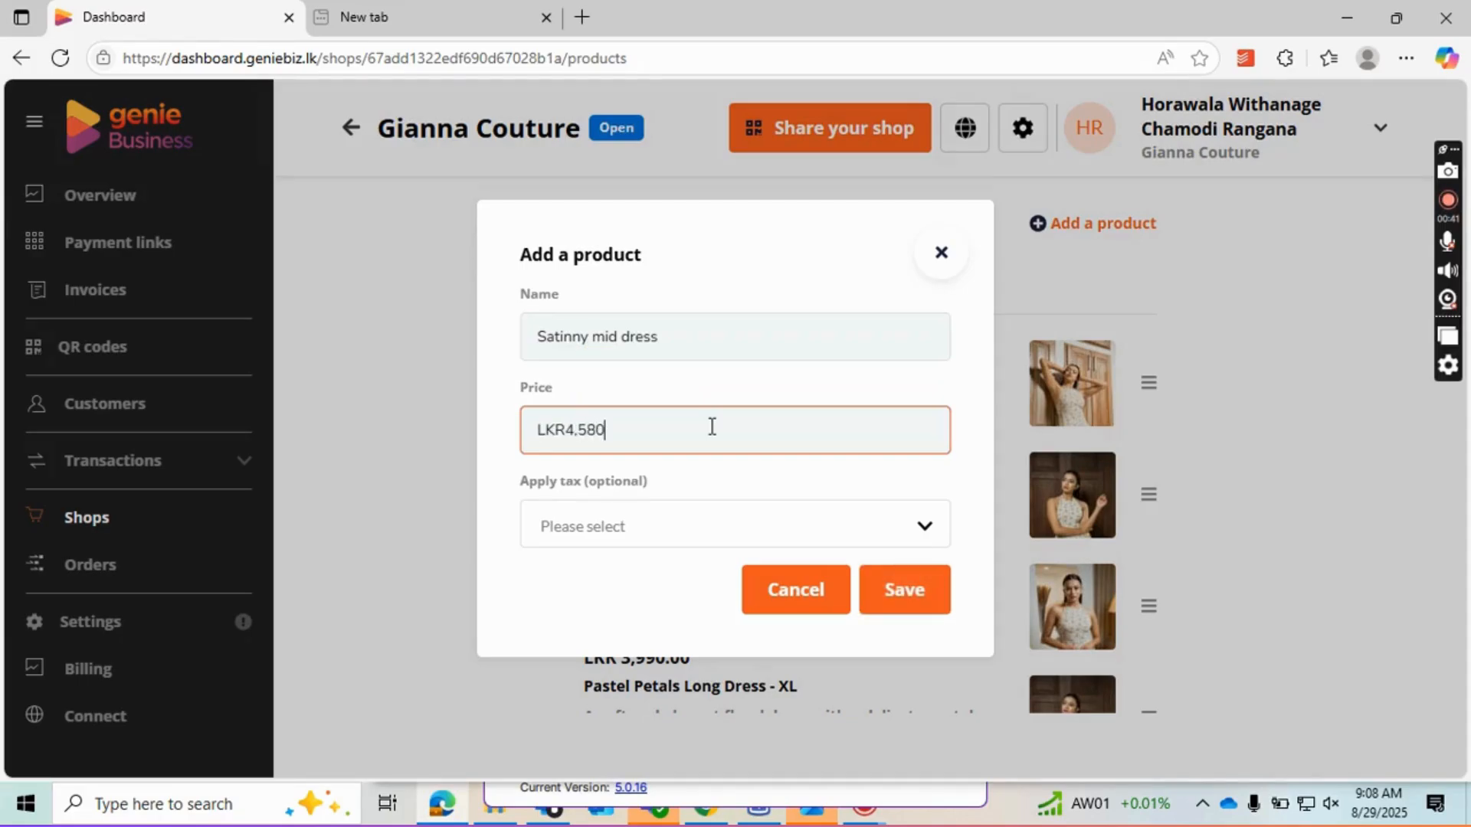
click(893, 605)
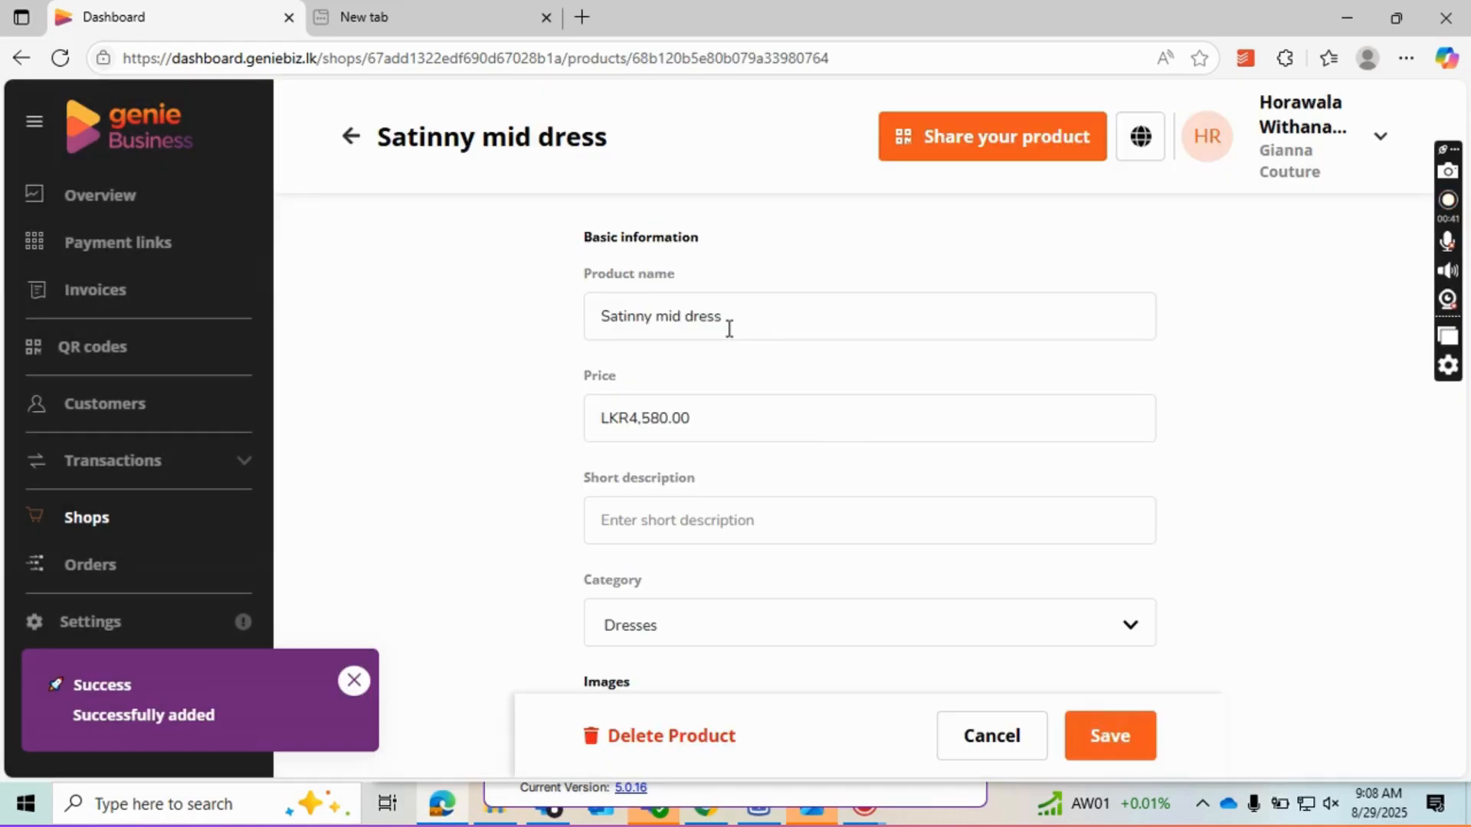
Upload 1.jpg from Downloads as the Satinny mid dress product photo.
click(679, 521)
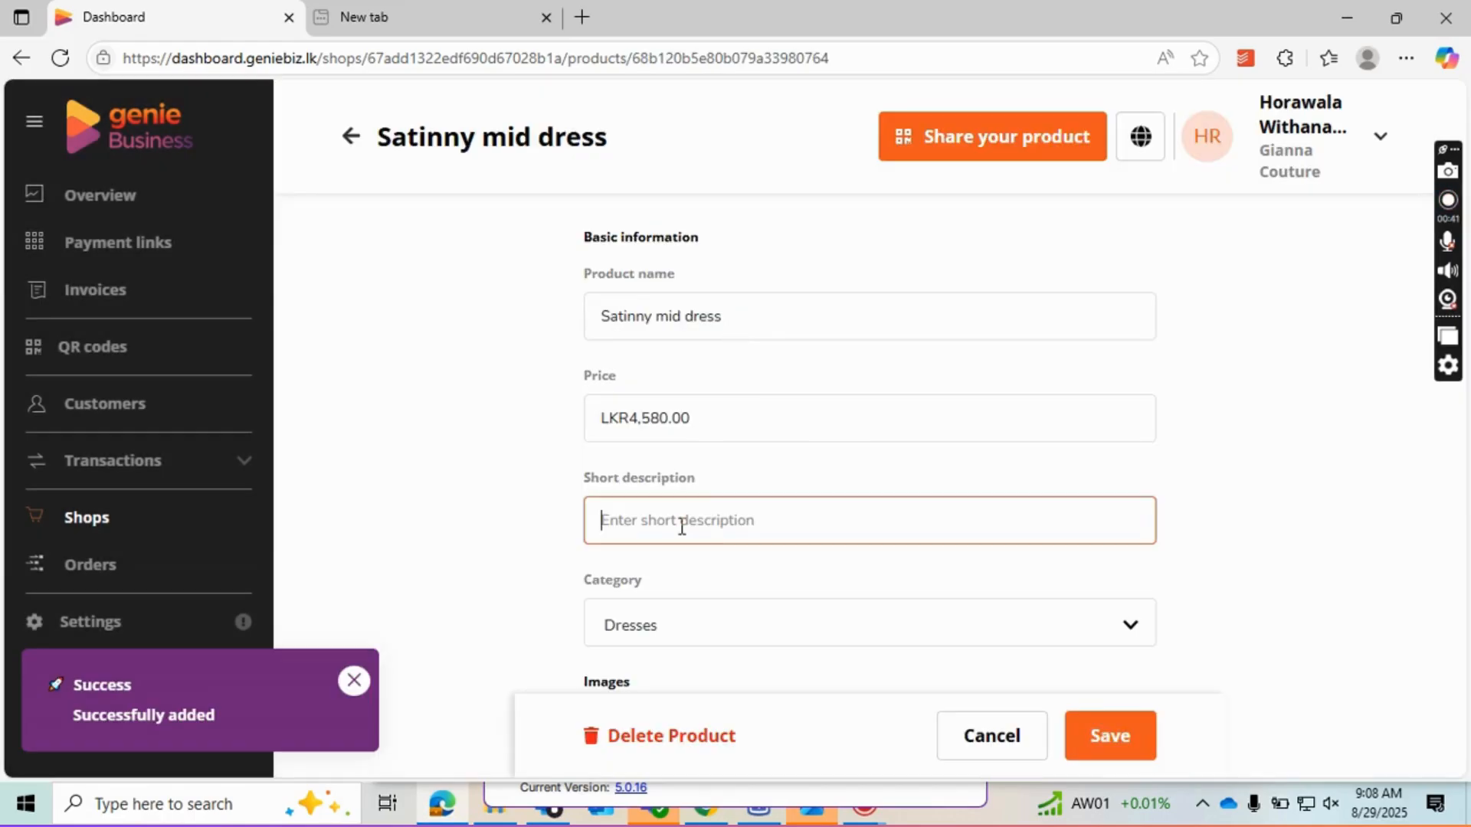
scroll(682, 527, down, 1)
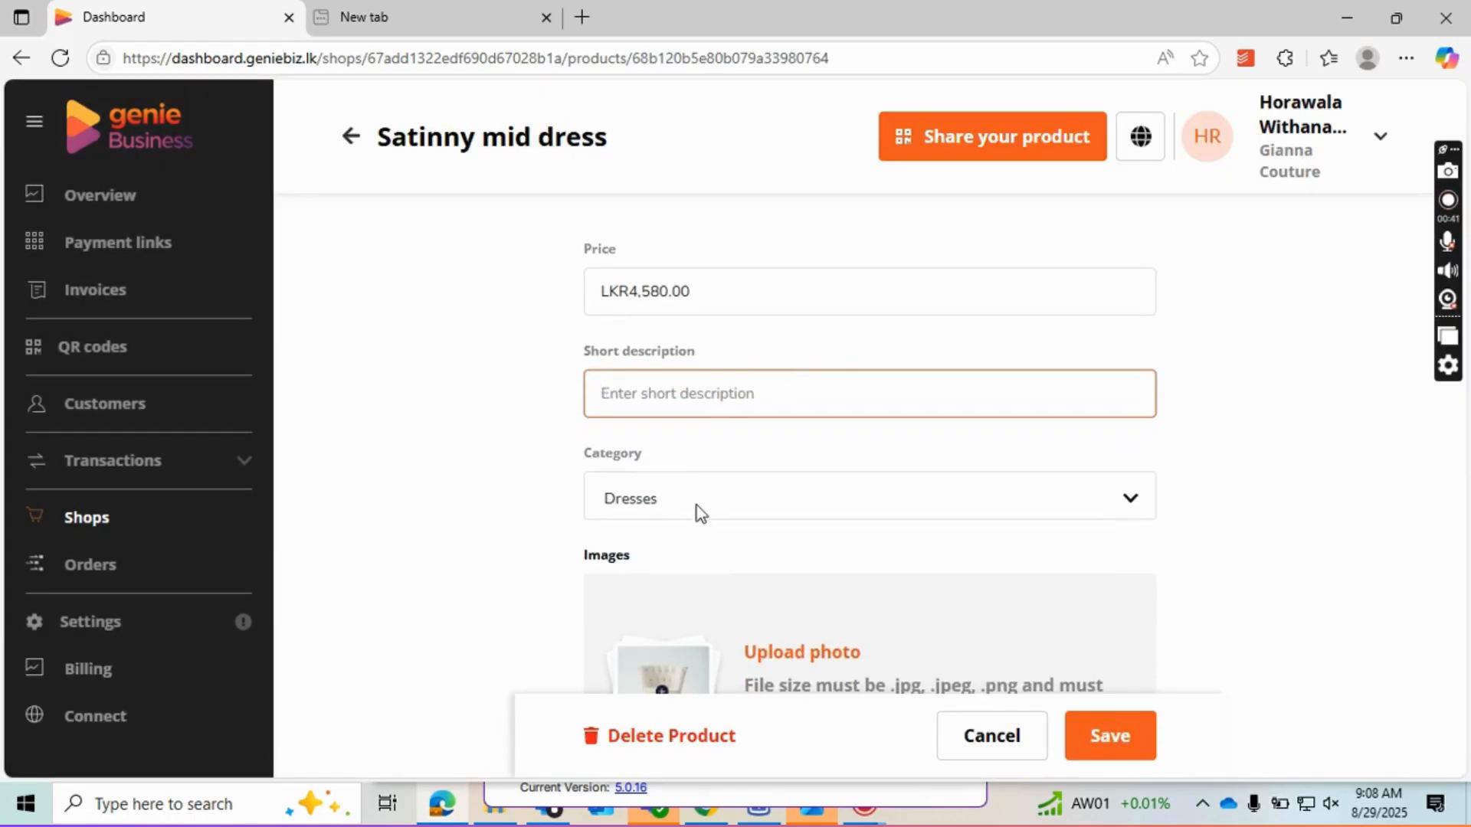
scroll(705, 574, down, 2)
click(660, 550)
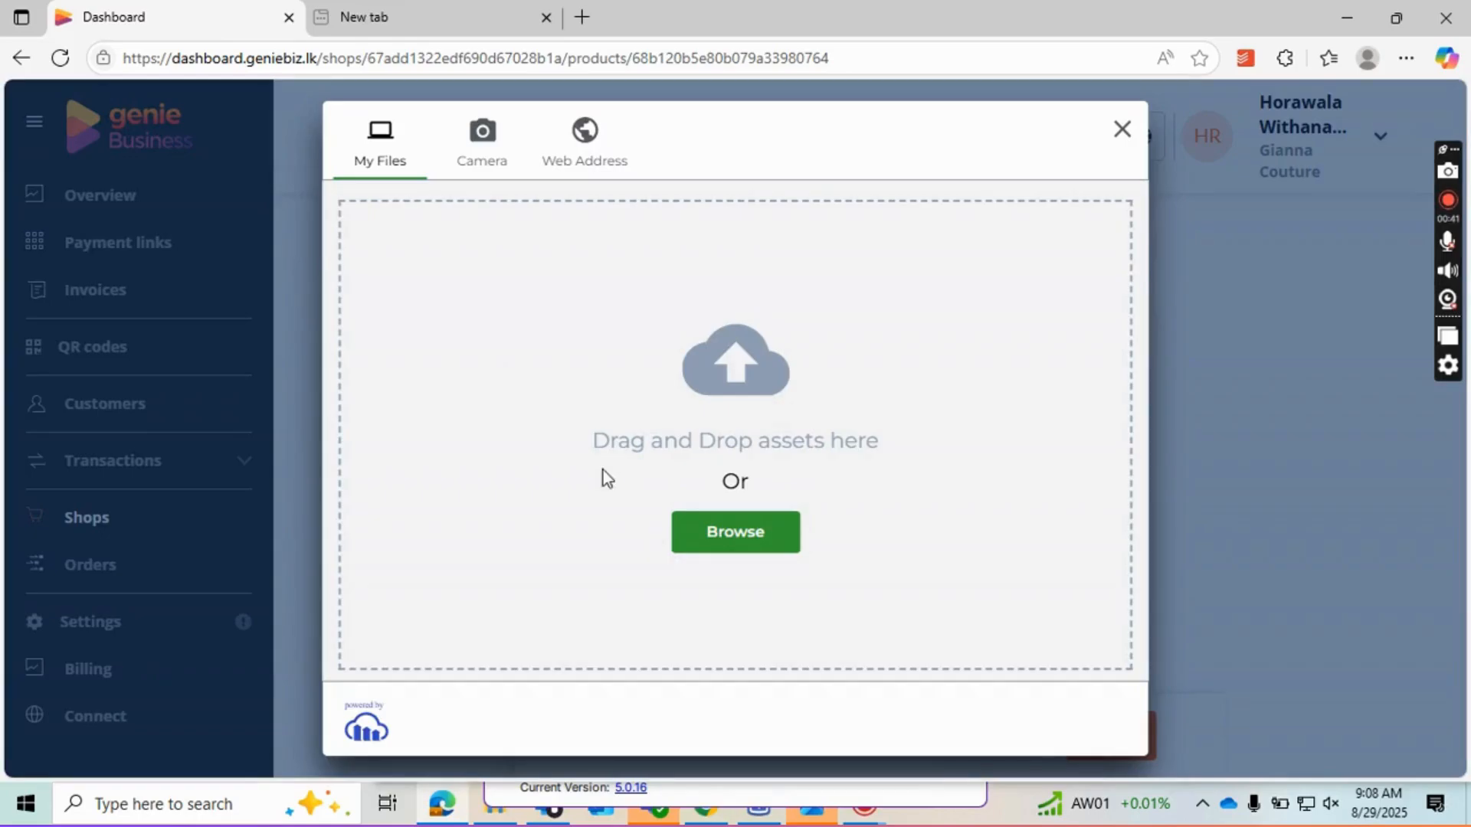
click(786, 547)
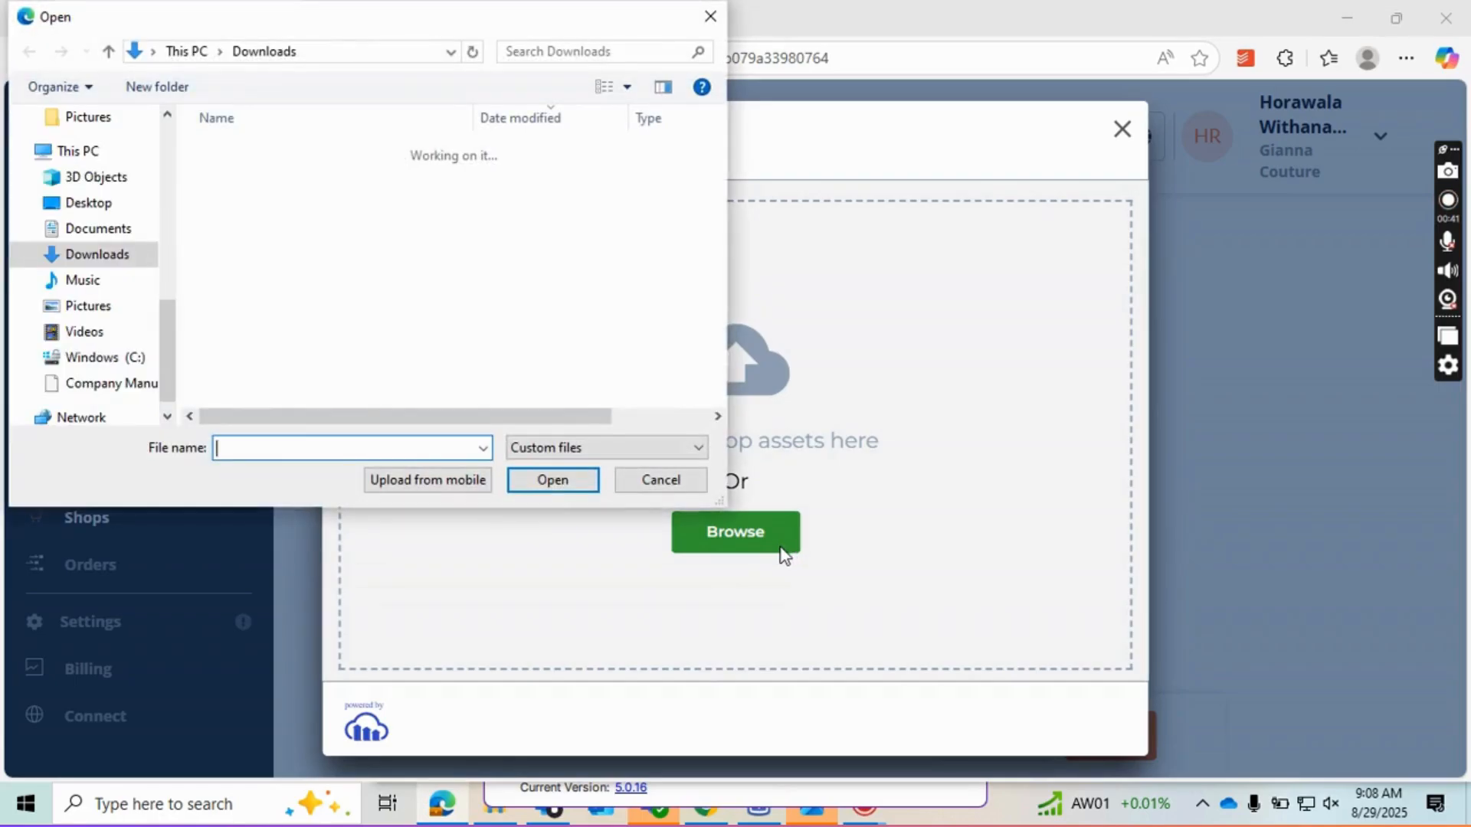
double_click(333, 262)
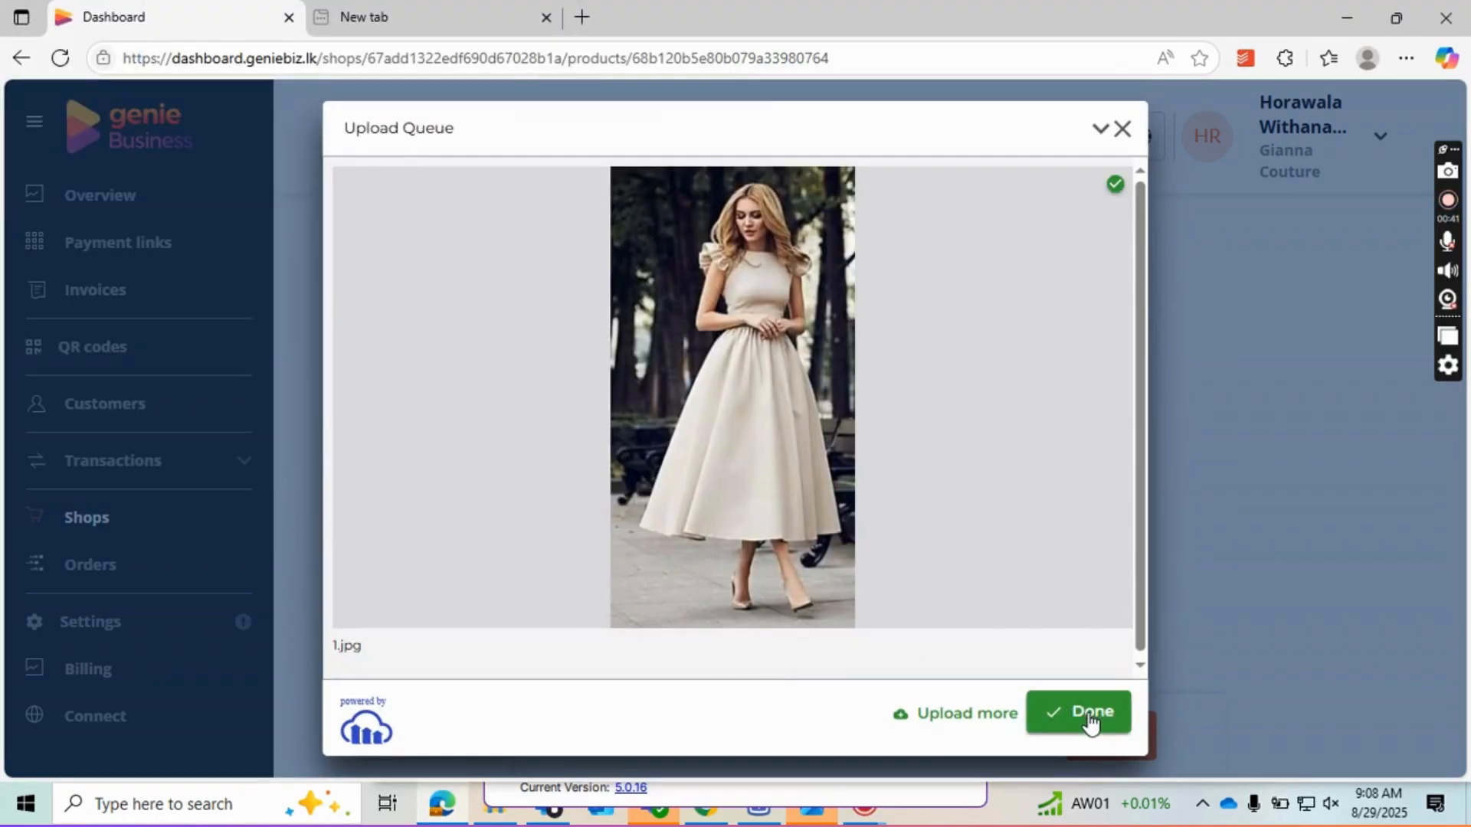
click(1090, 717)
Set the stock level to 15 with automatic stock management turned on.
scroll(996, 525, down, 2)
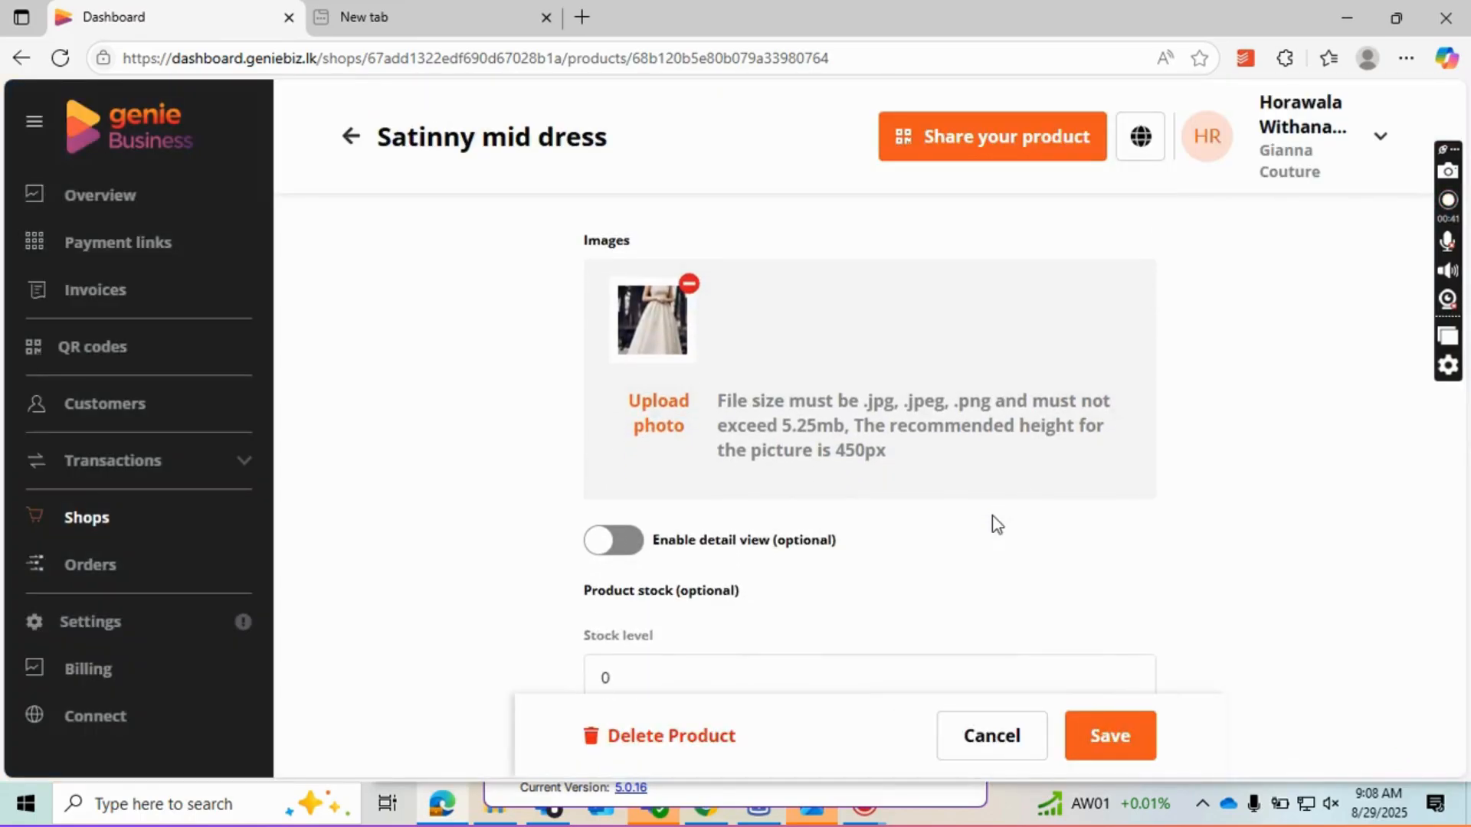
scroll(996, 525, down, 1)
scroll(996, 524, down, 2)
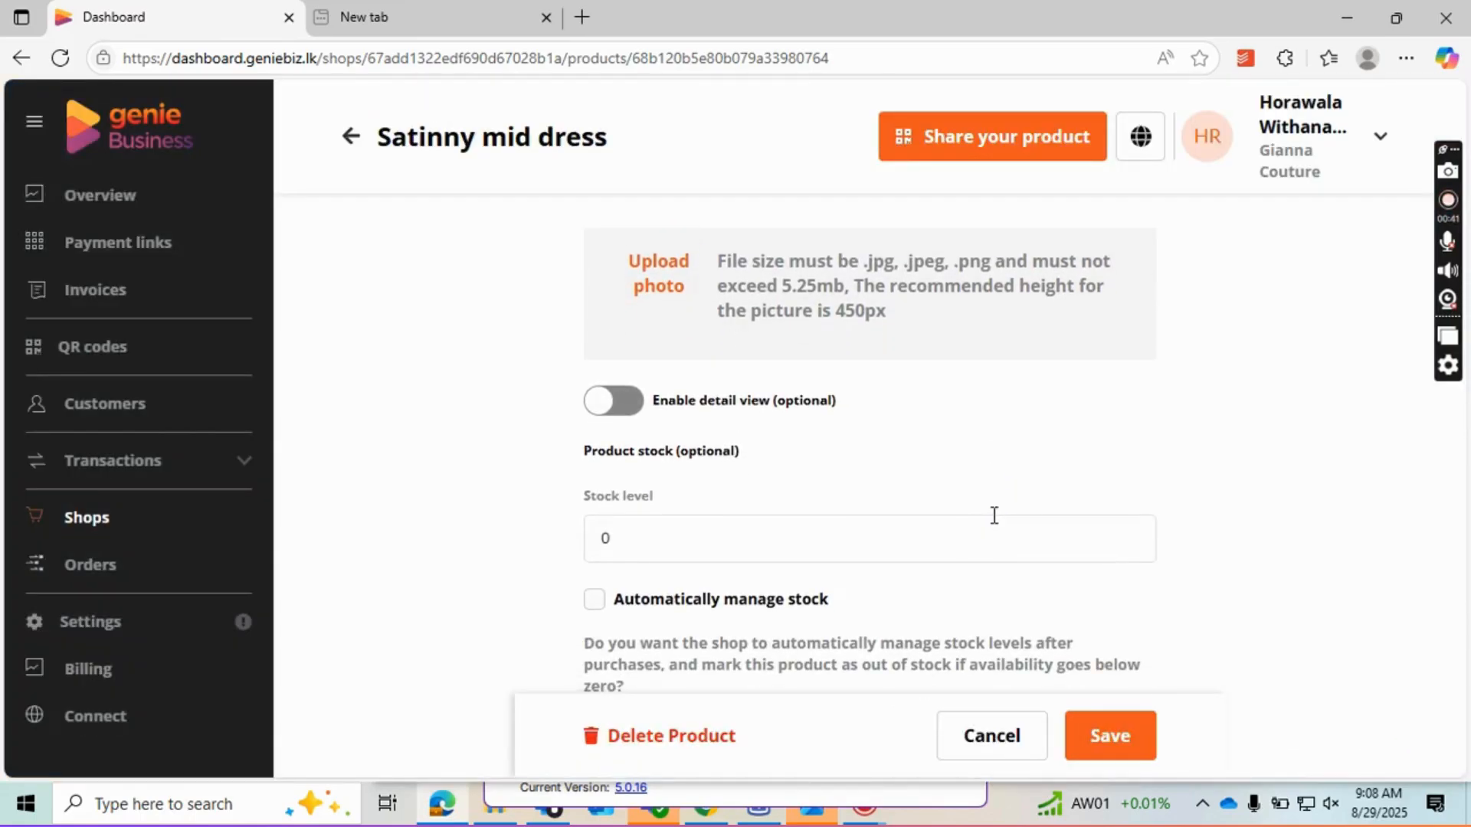
click(747, 494)
key(BackSpace)
text(15)
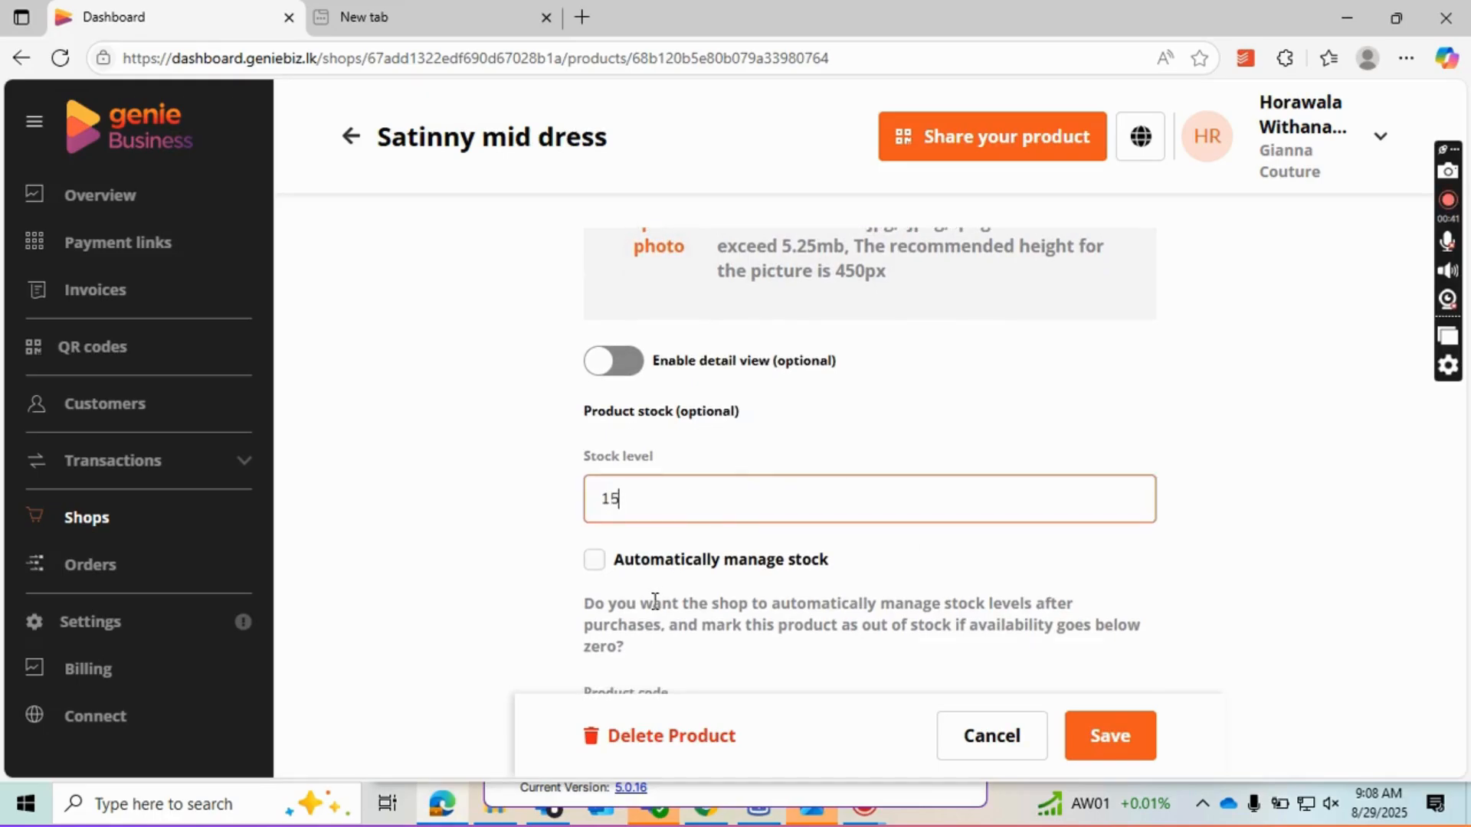
scroll(655, 601, down, 2)
click(597, 465)
scroll(656, 528, down, 2)
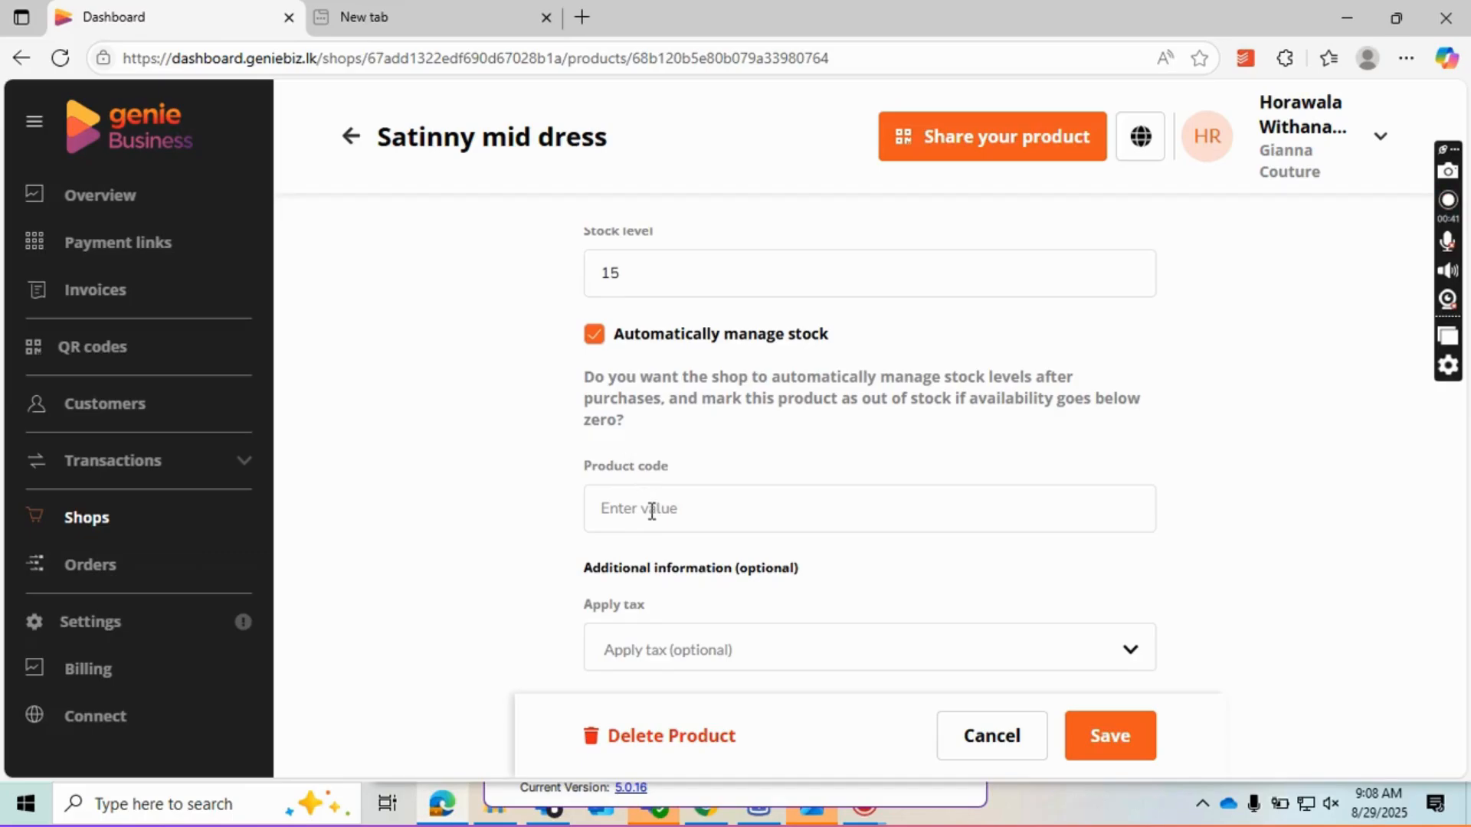
scroll(652, 511, down, 1)
Enter product code #34456 and save the product.
click(660, 506)
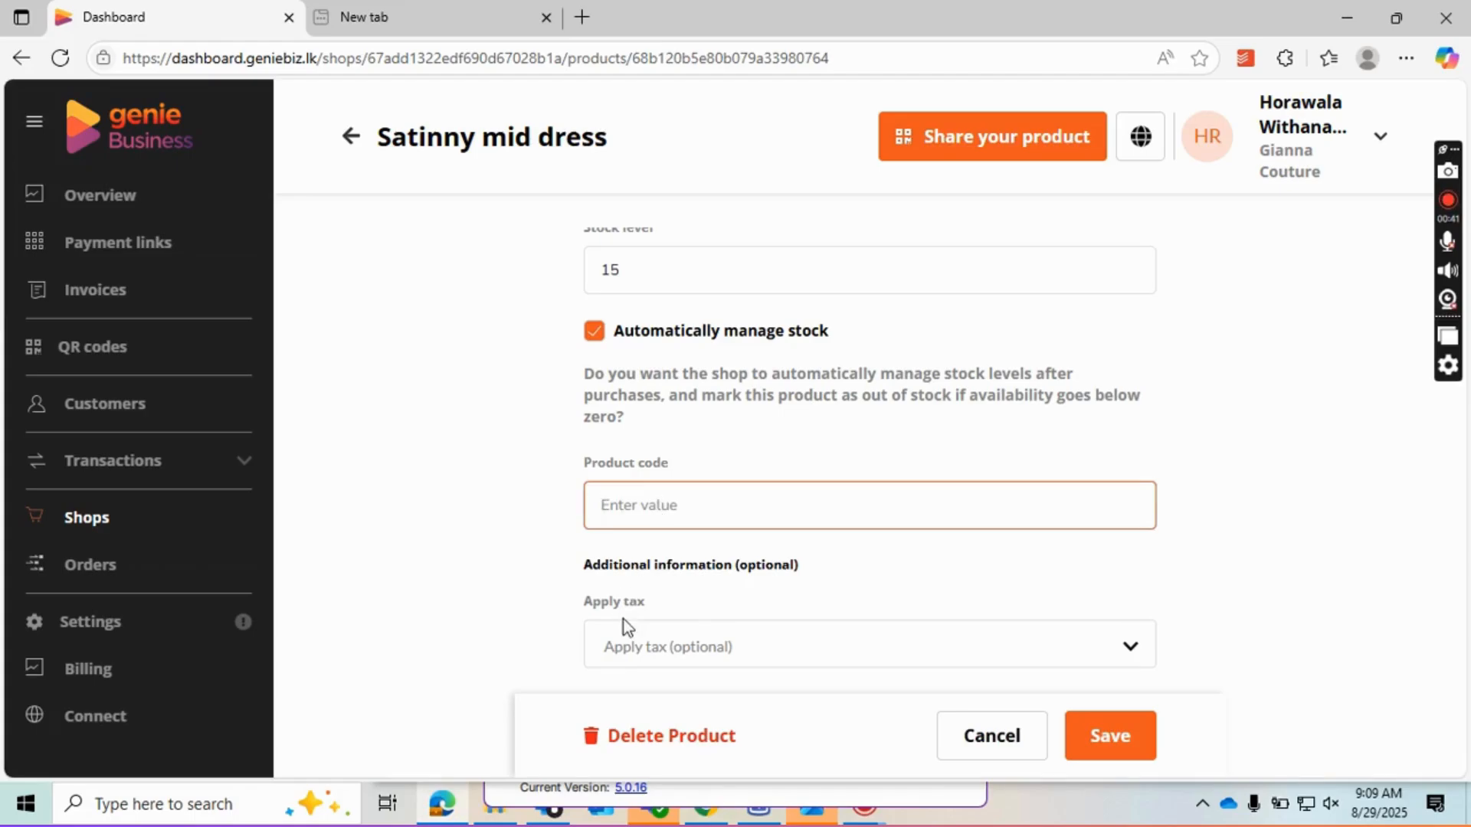
click(633, 647)
click(766, 534)
click(759, 513)
text(#34456)
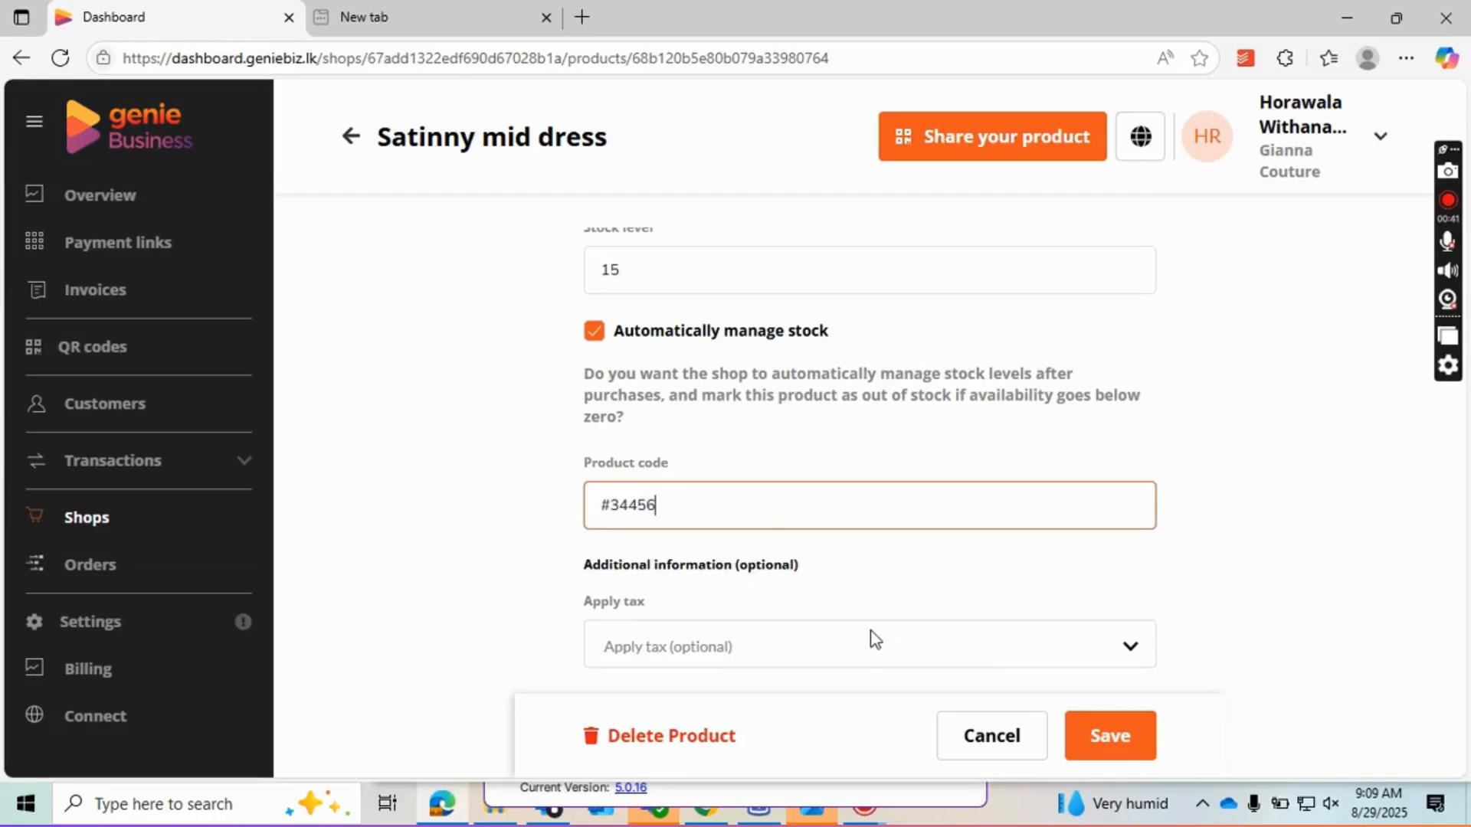
click(1097, 724)
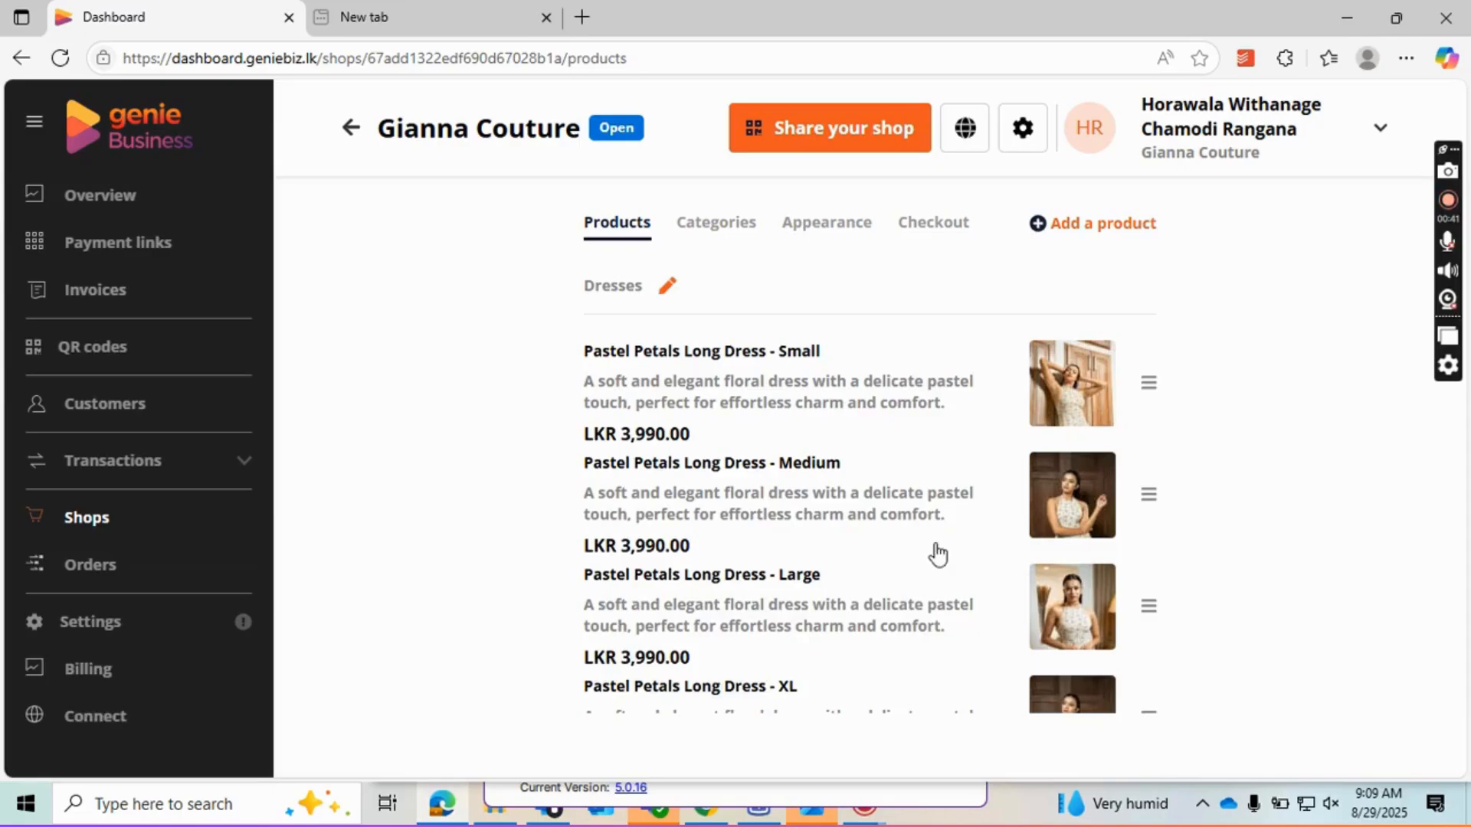
Scroll down the Shops list and open the Gianna Couture shop's public storefront in a new tab.
scroll(940, 552, down, 5)
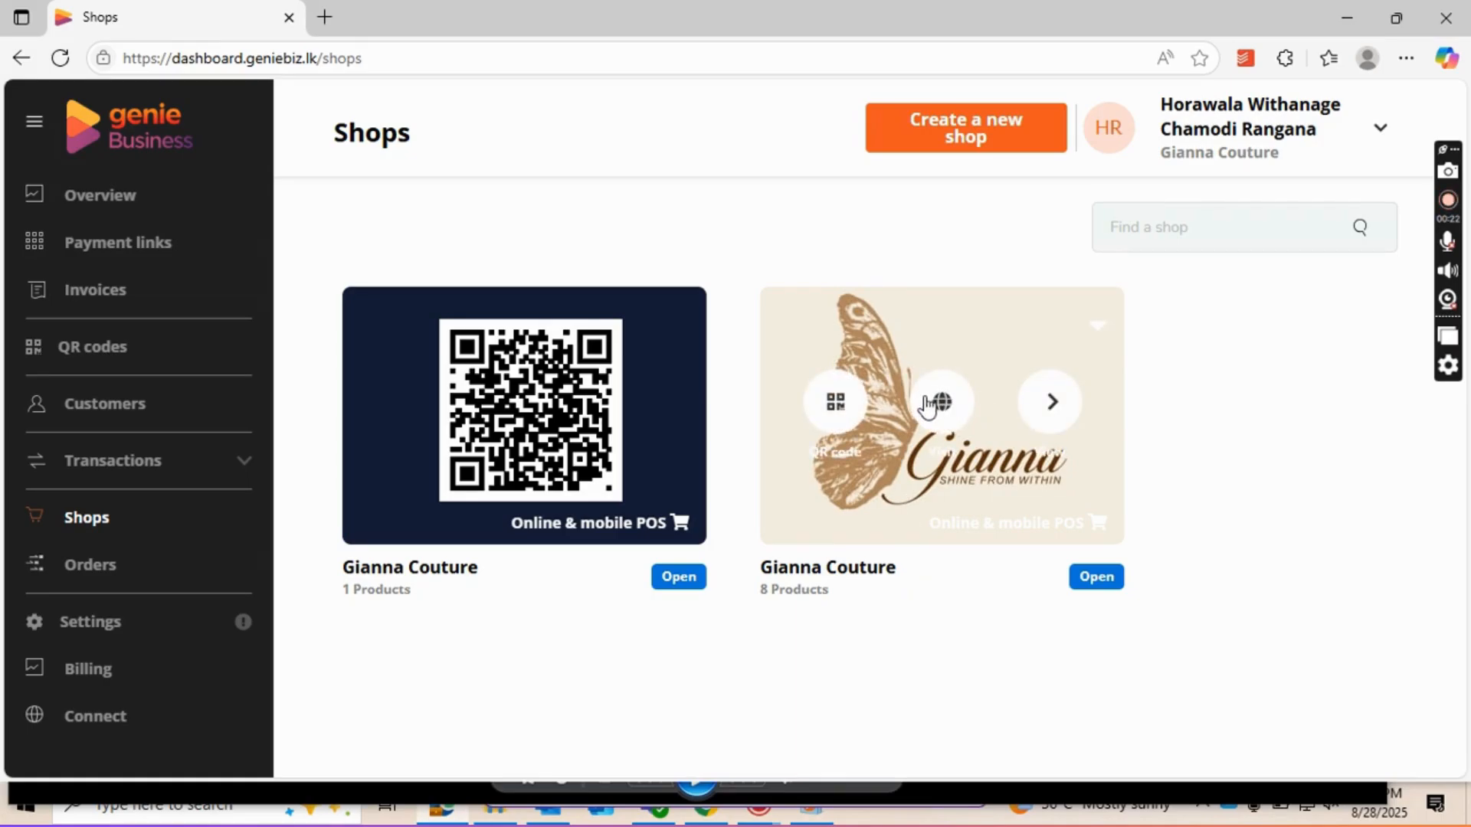
click(928, 406)
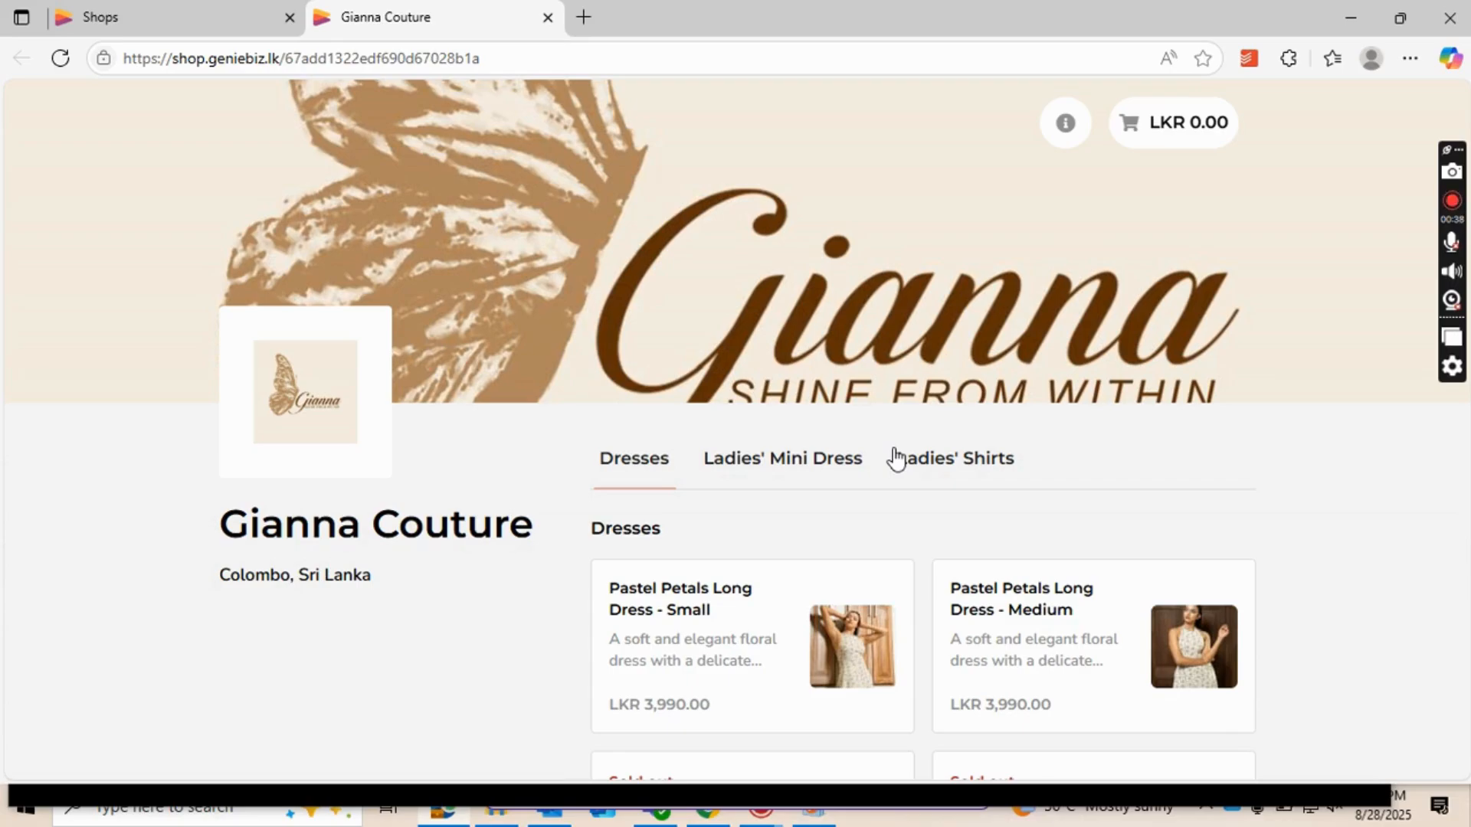
Browse the Gianna Couture storefront and open the Serena Oversized Shirt Dress - Free size product page.
scroll(896, 458, down, 4)
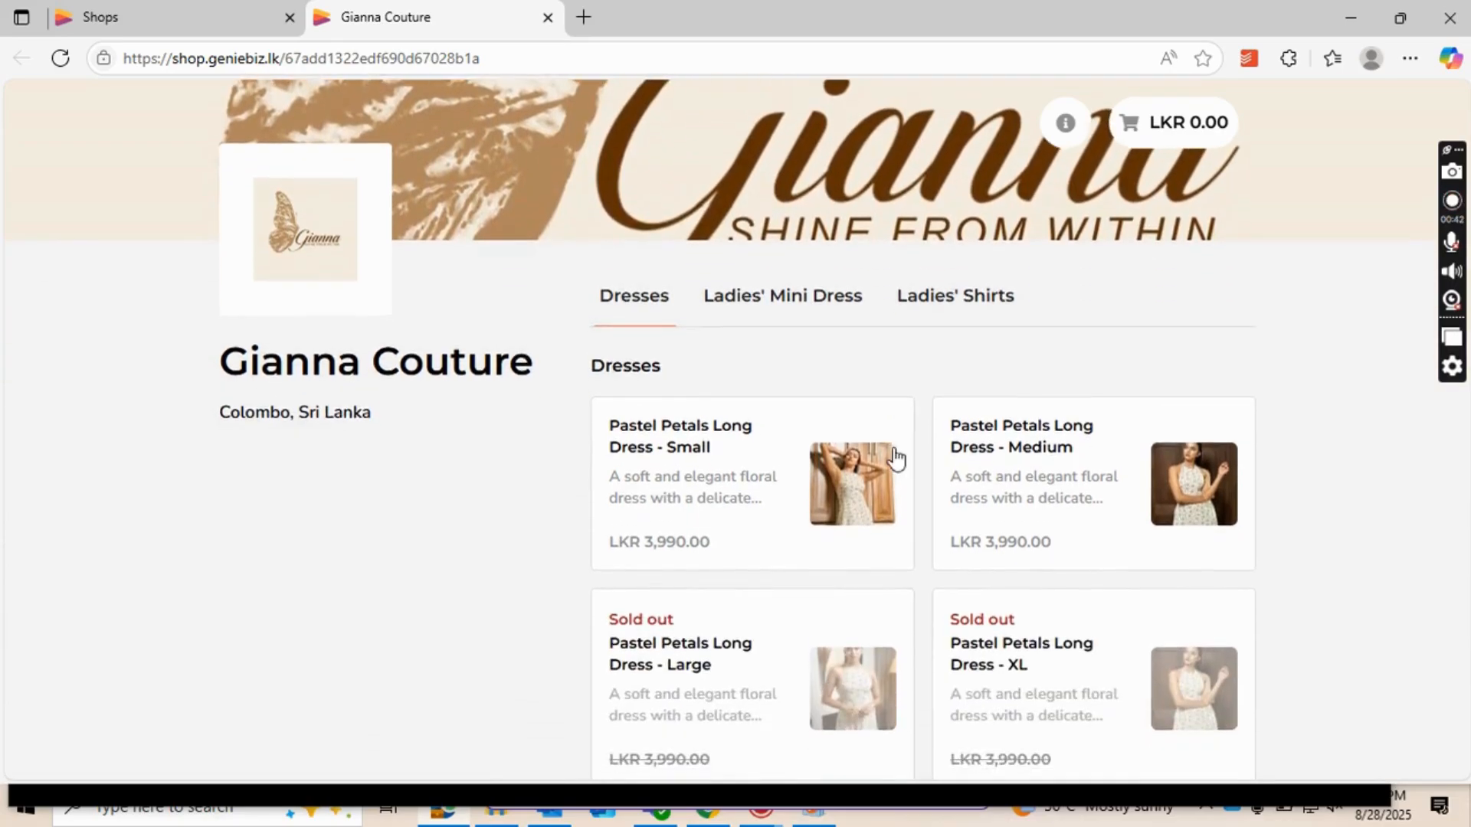
scroll(958, 568, down, 7)
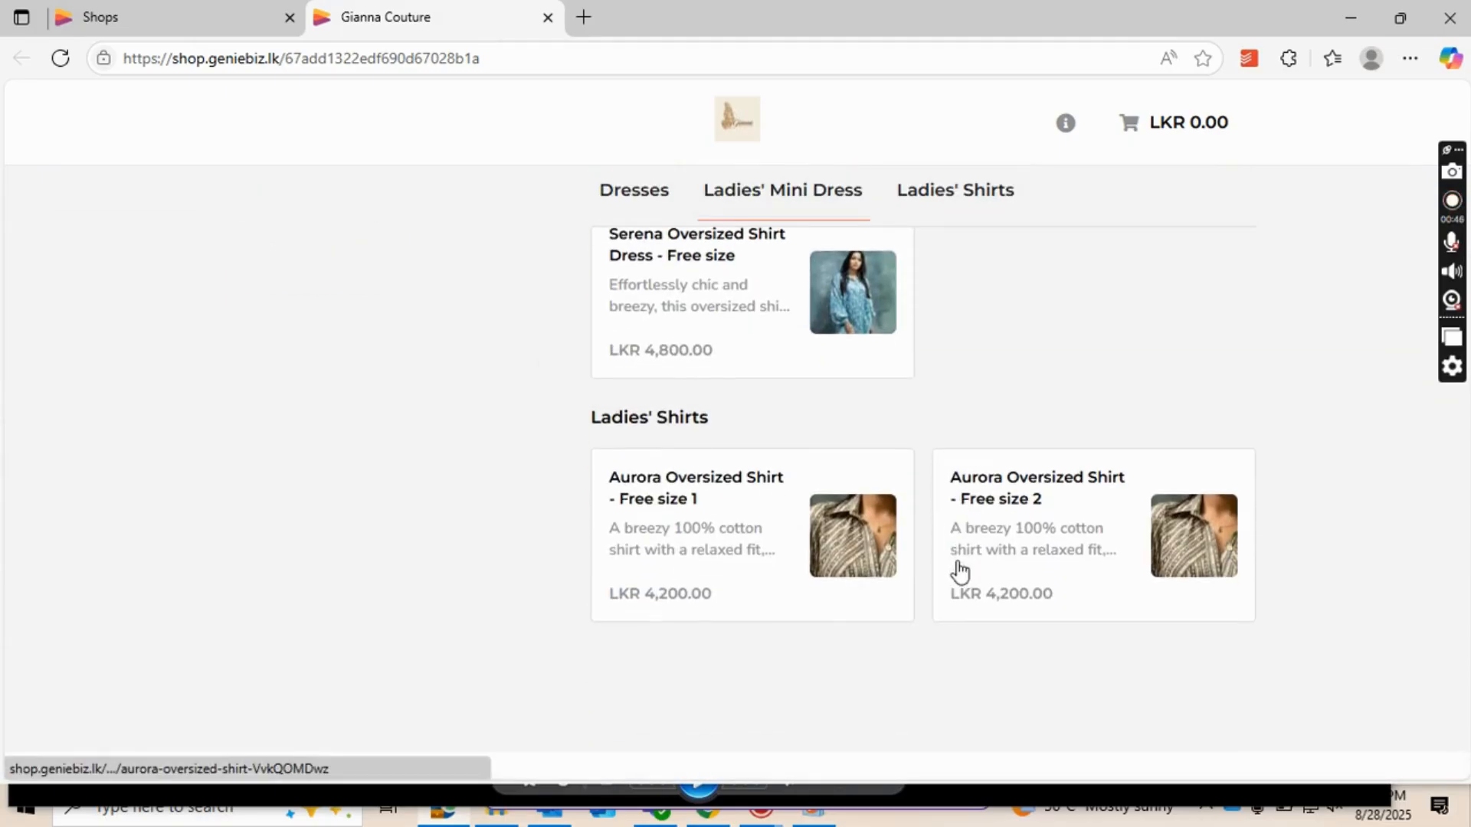
scroll(814, 470, up, 2)
click(815, 465)
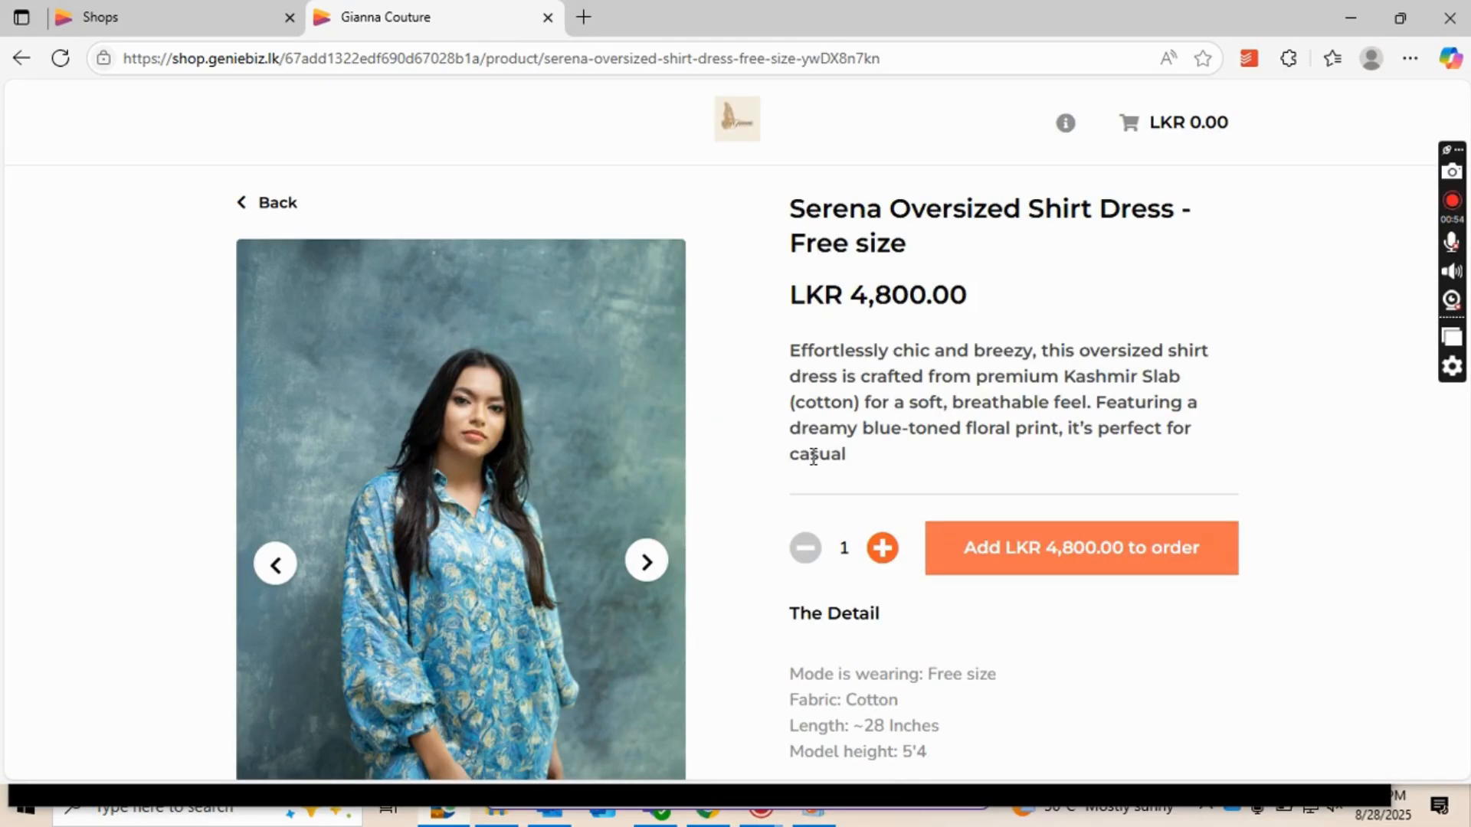
scroll(1161, 613, down, 3)
scroll(1080, 509, up, 3)
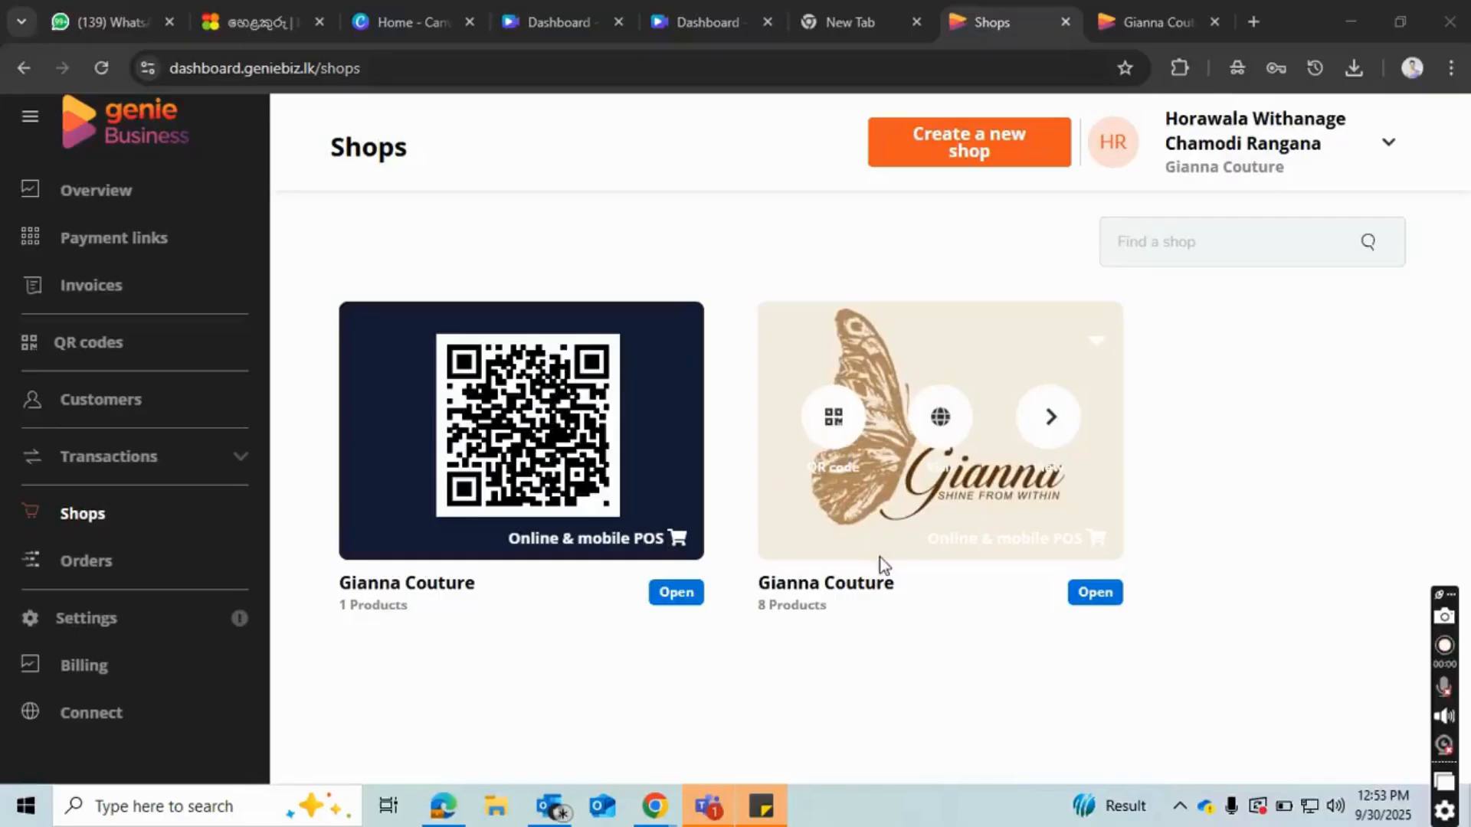
Generate a static QR code for the Gianna Couture shop and copy its shop link.
click(847, 441)
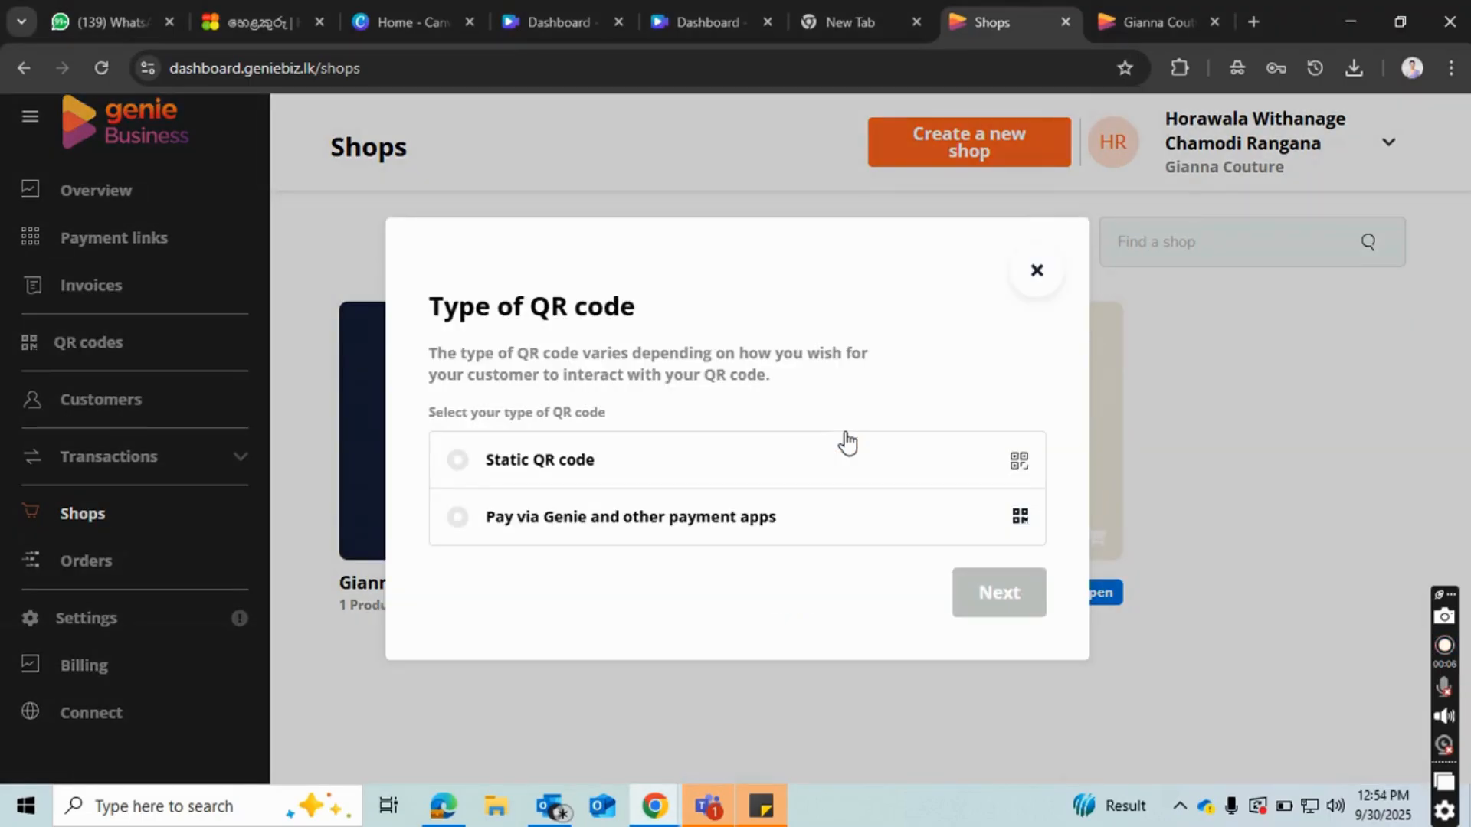
click(458, 461)
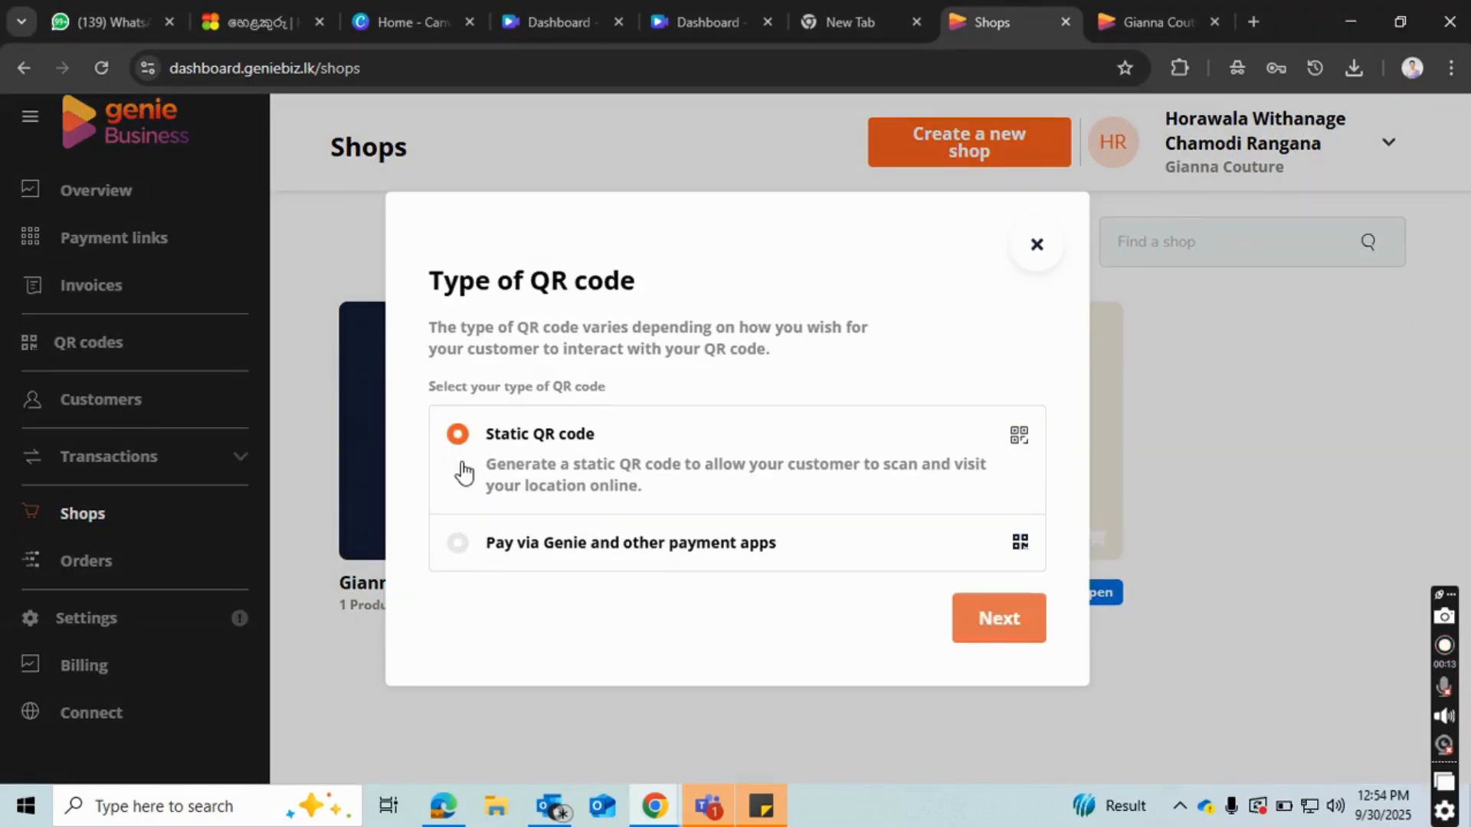
click(993, 626)
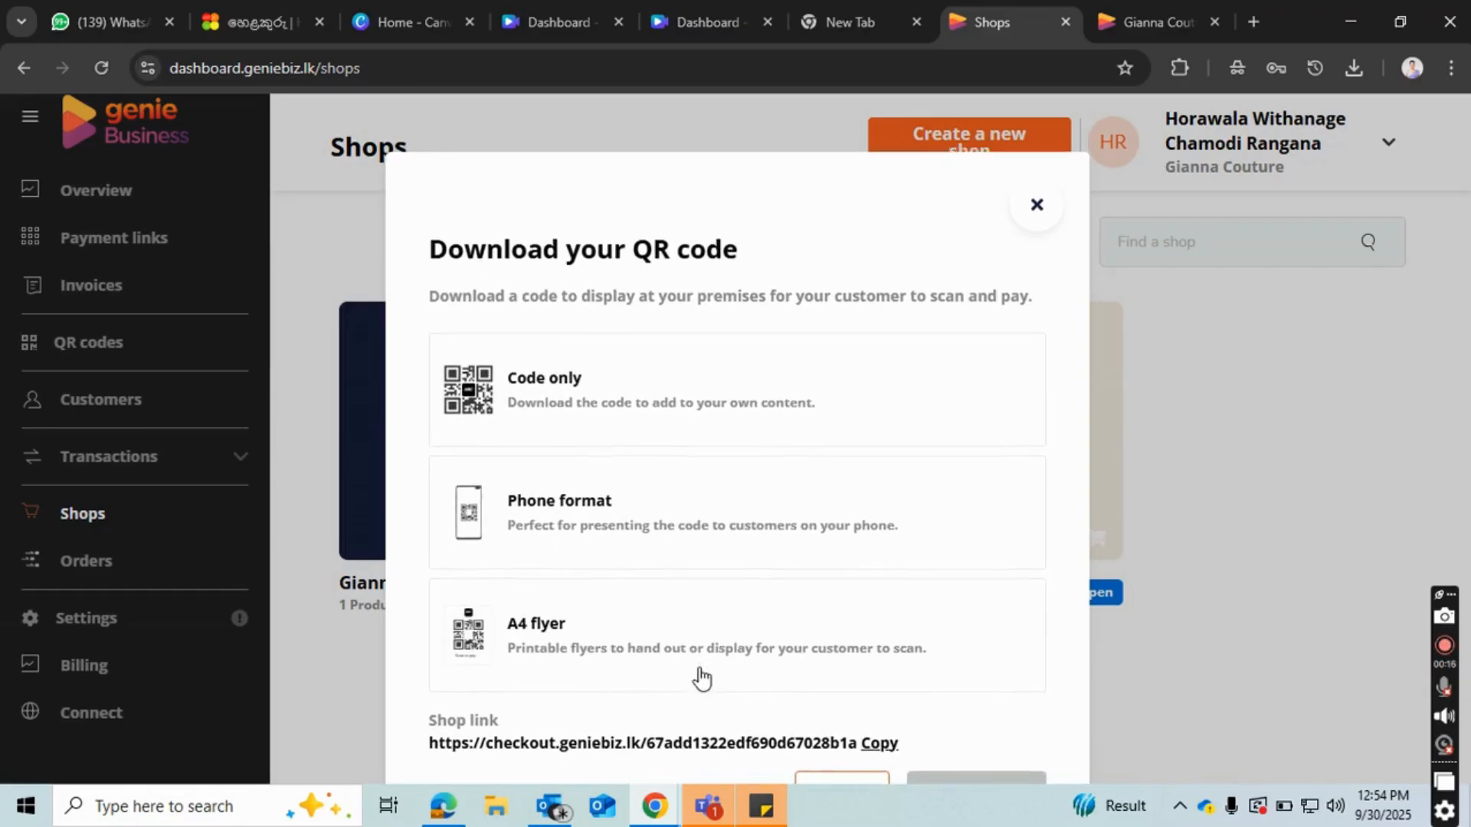
scroll(699, 676, down, 1)
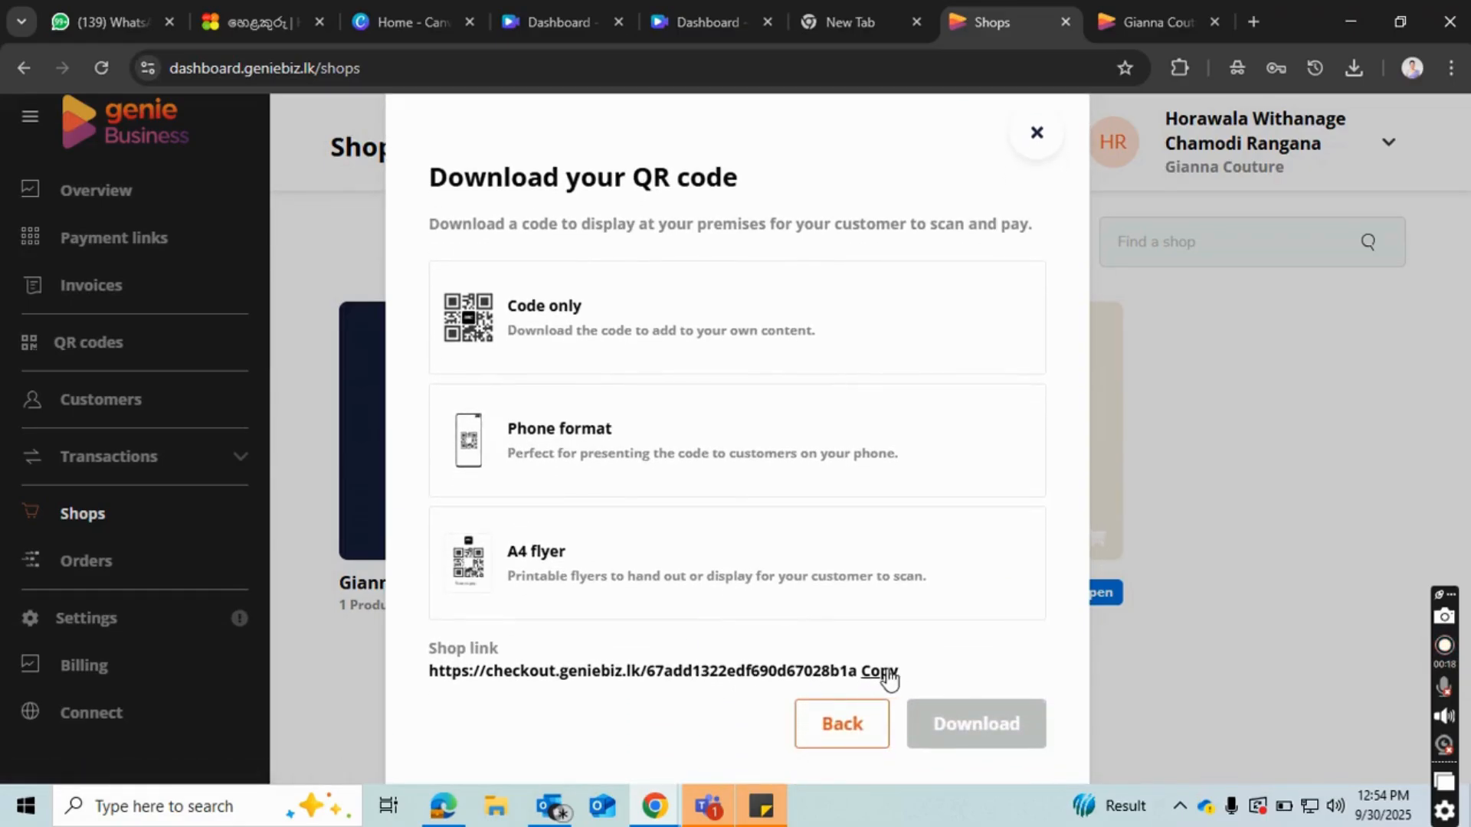
click(881, 674)
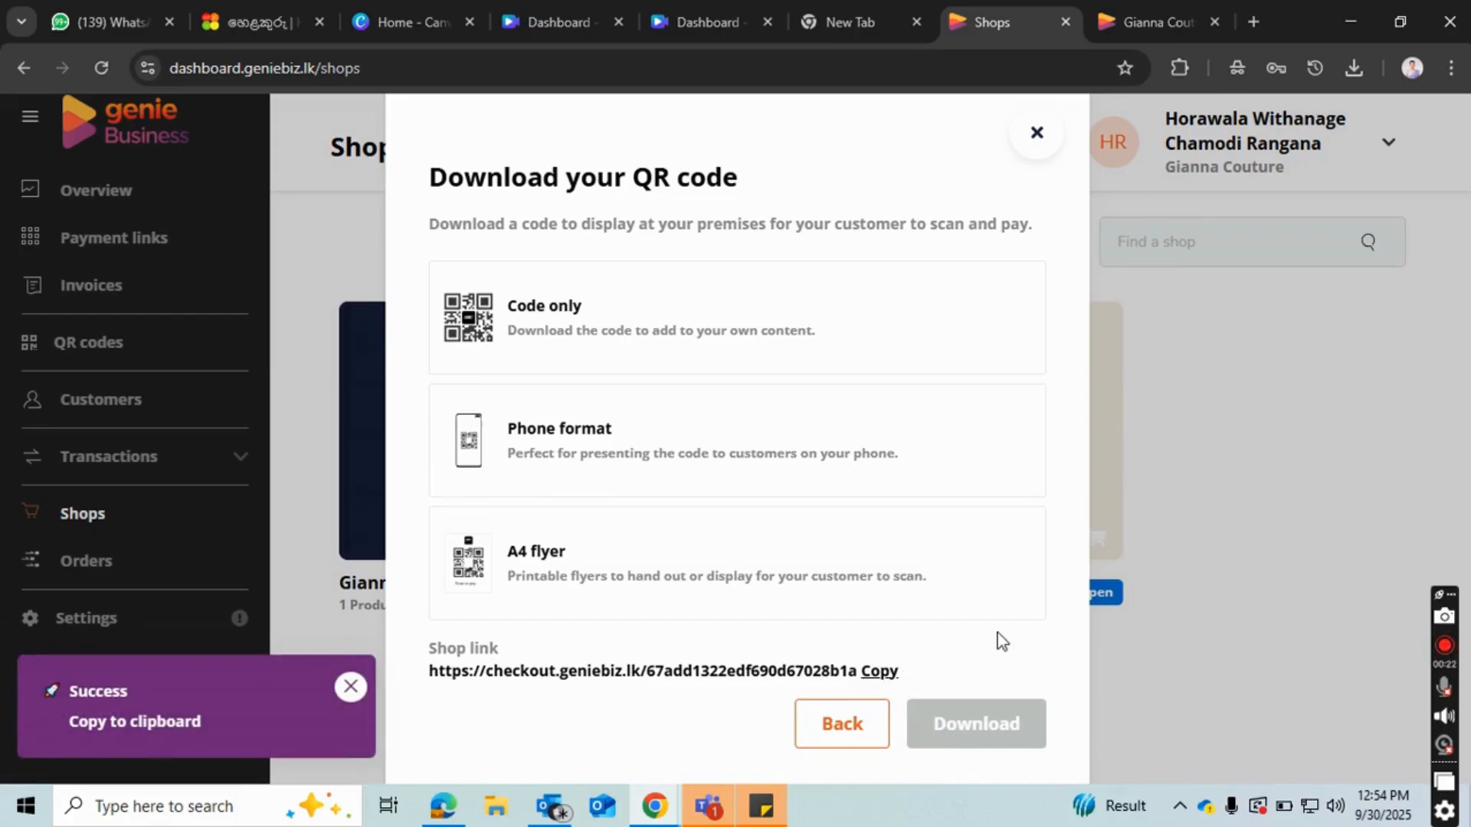
Close the QR code download window and go to the Orders board.
click(1036, 138)
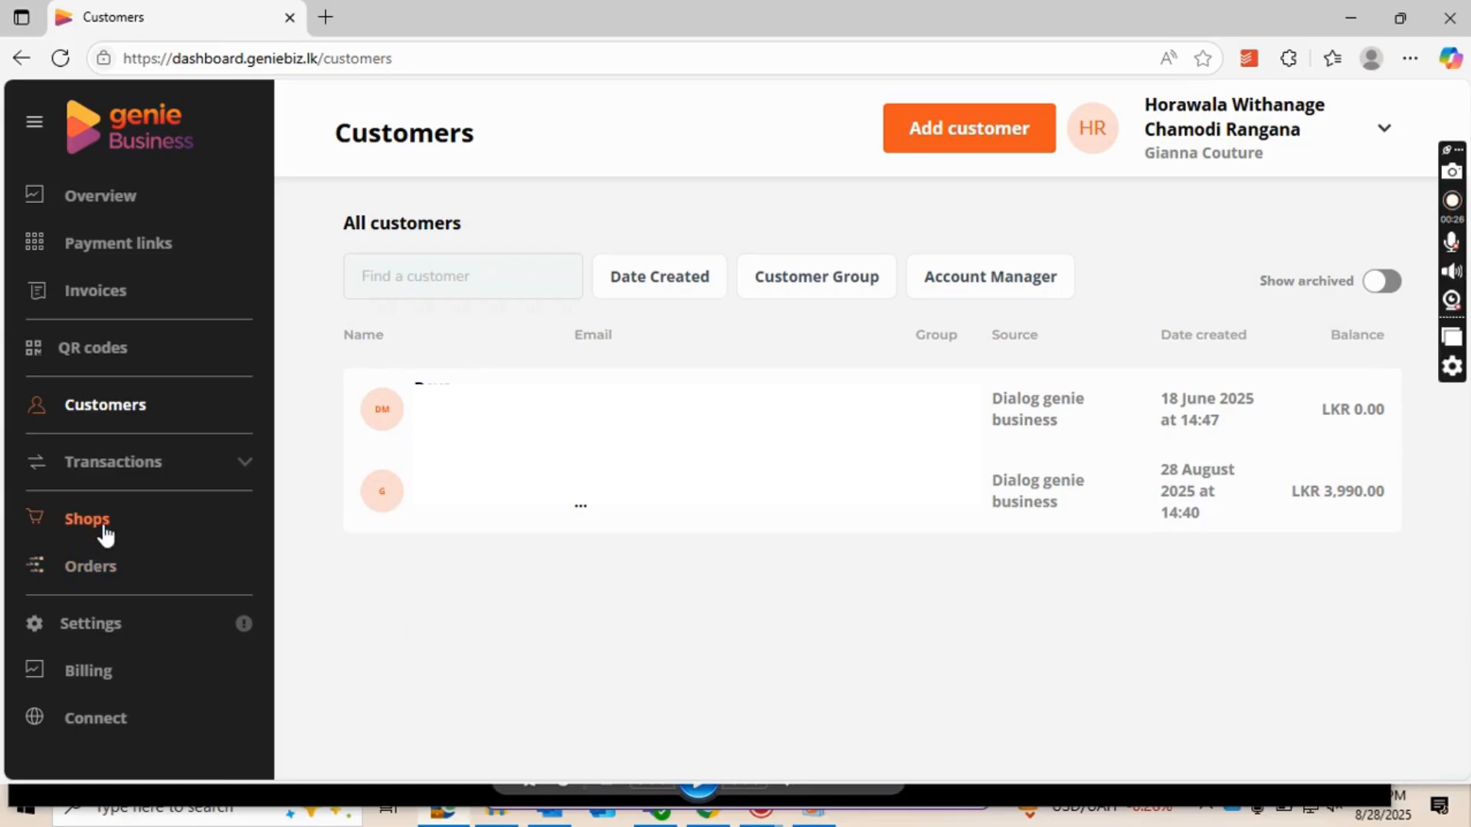
click(90, 567)
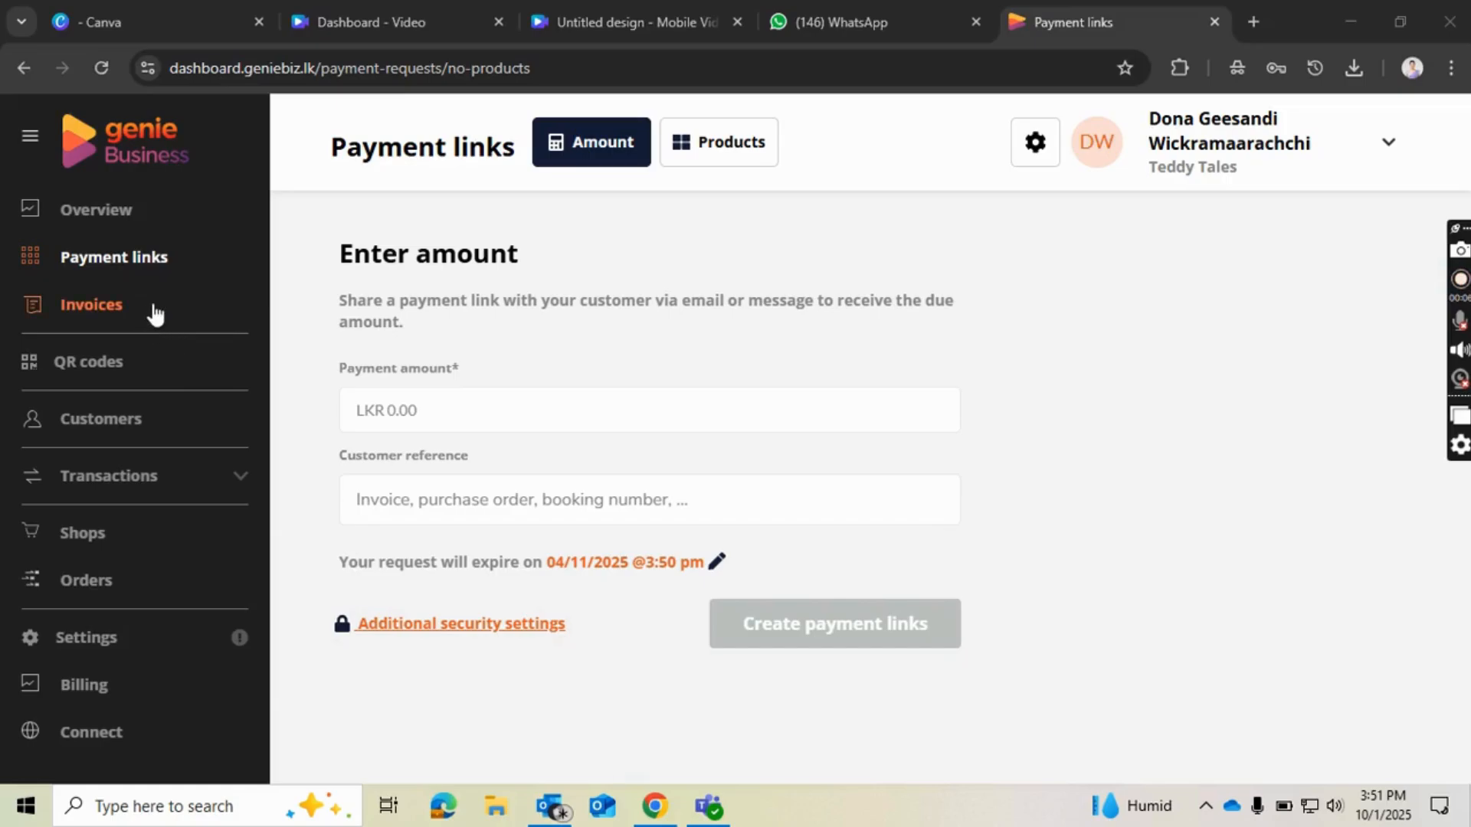
Start a new invoice and add a new customer, entering their name and e-mail address.
click(153, 311)
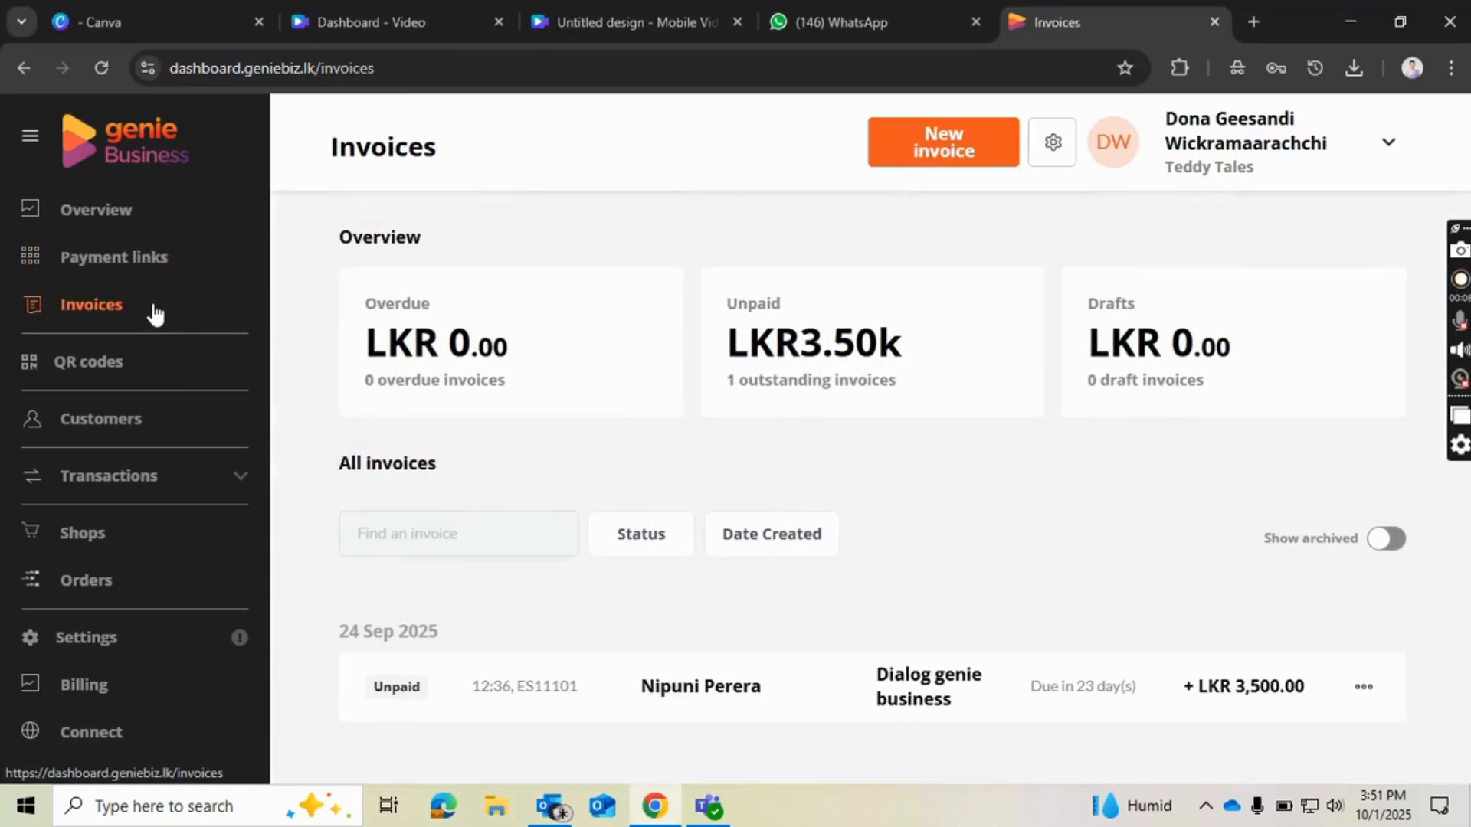
click(918, 162)
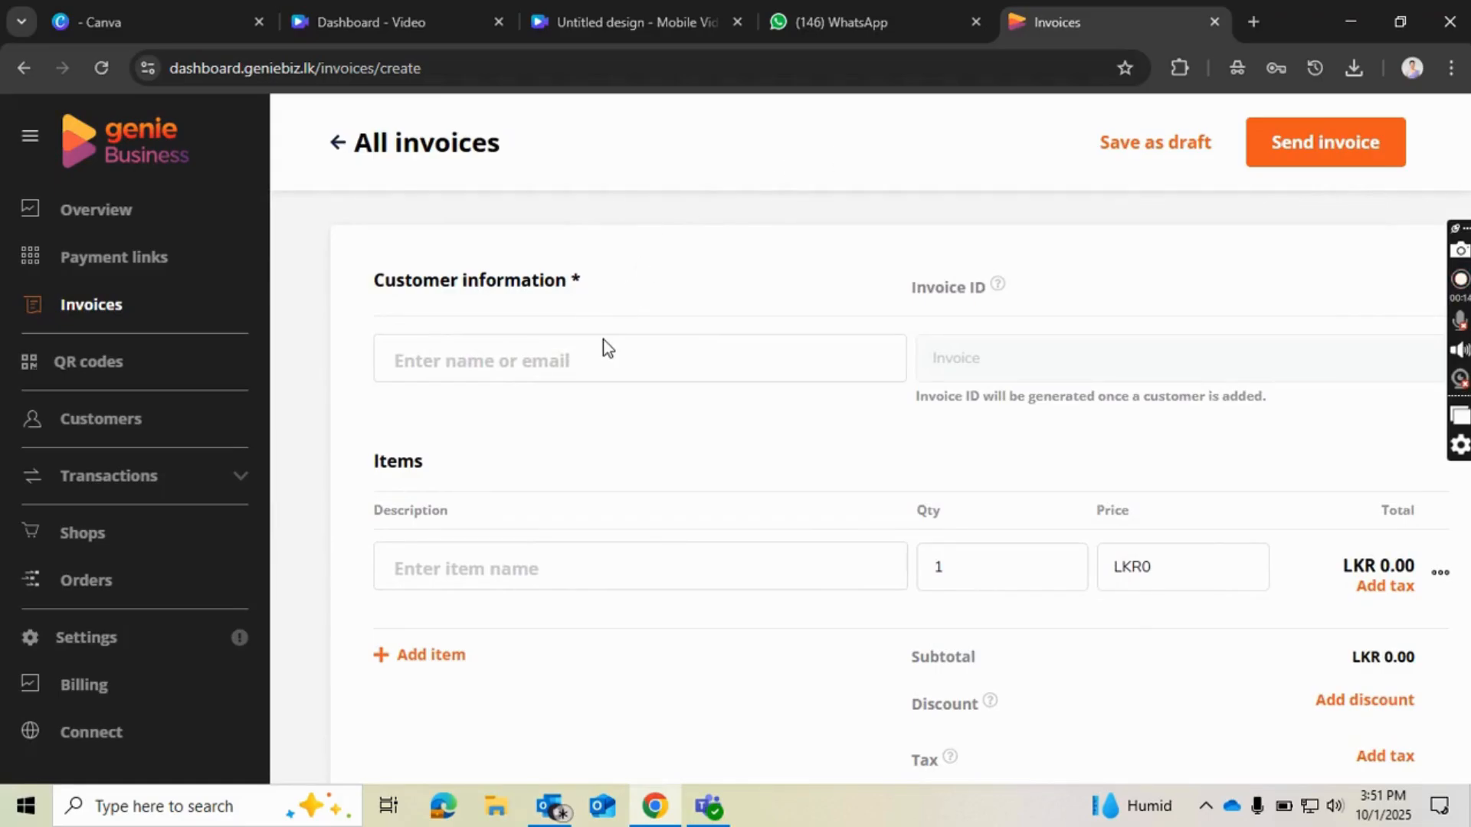
click(603, 366)
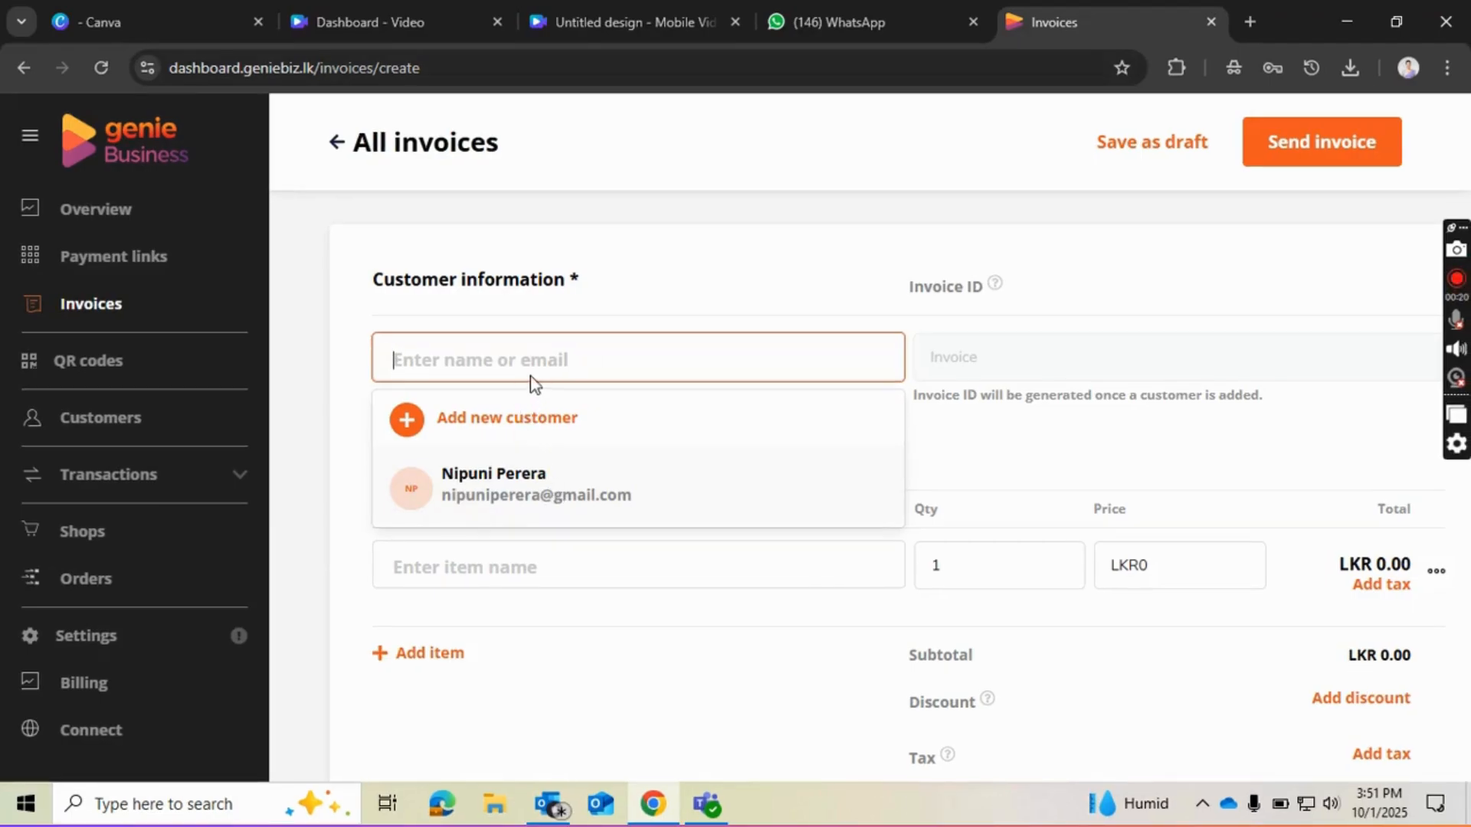
click(502, 420)
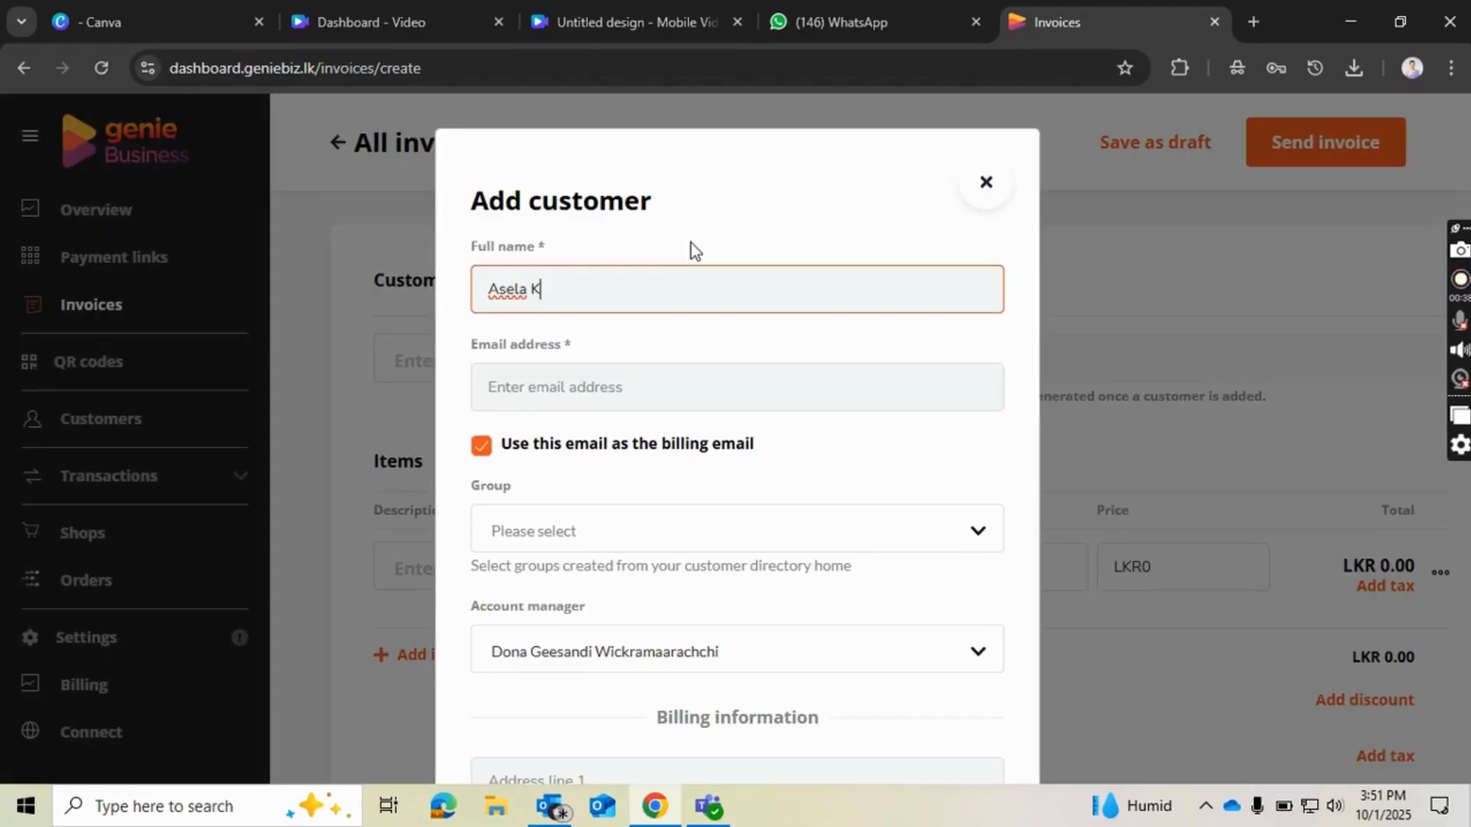
click(683, 401)
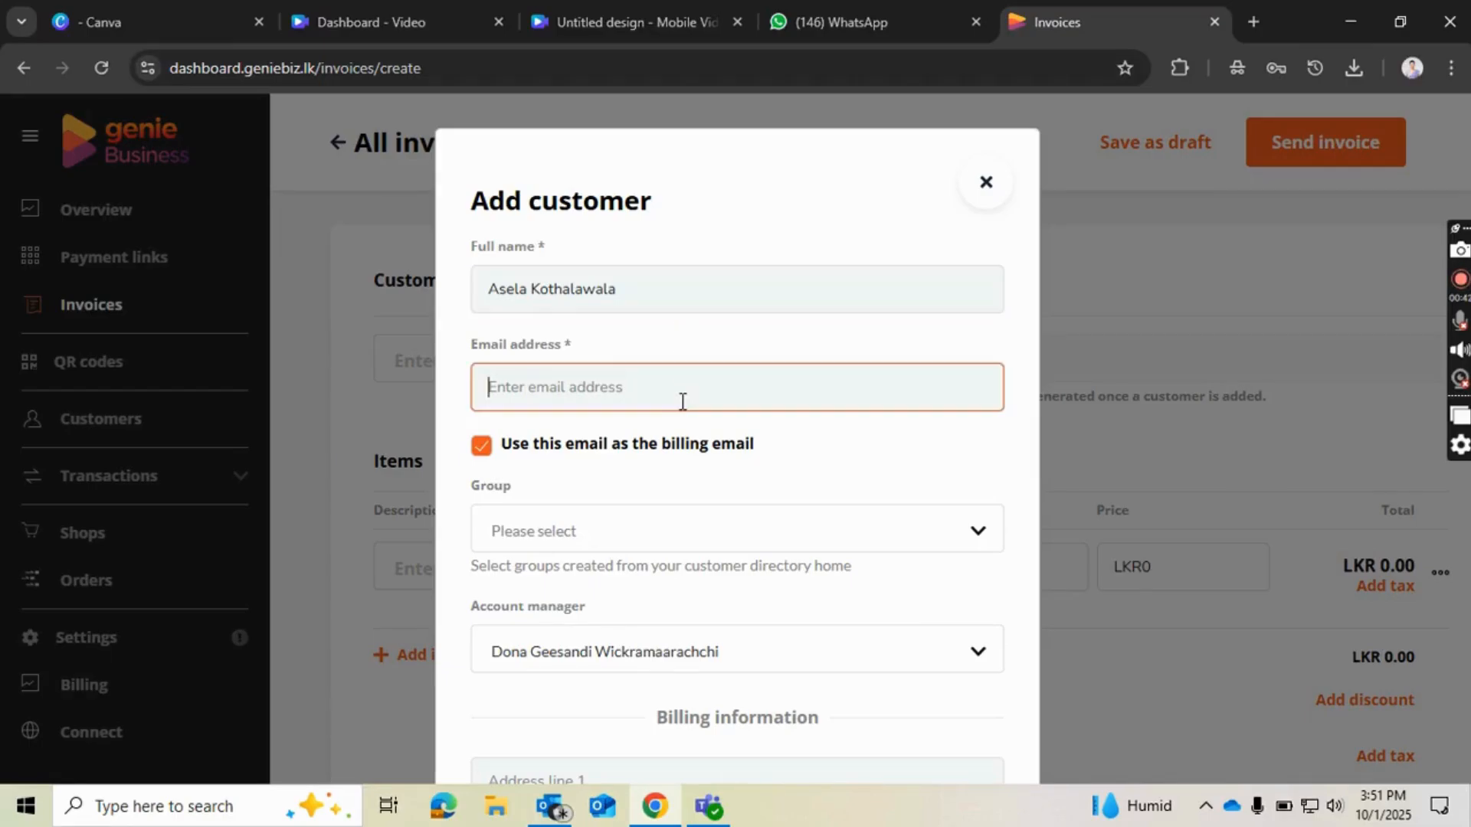
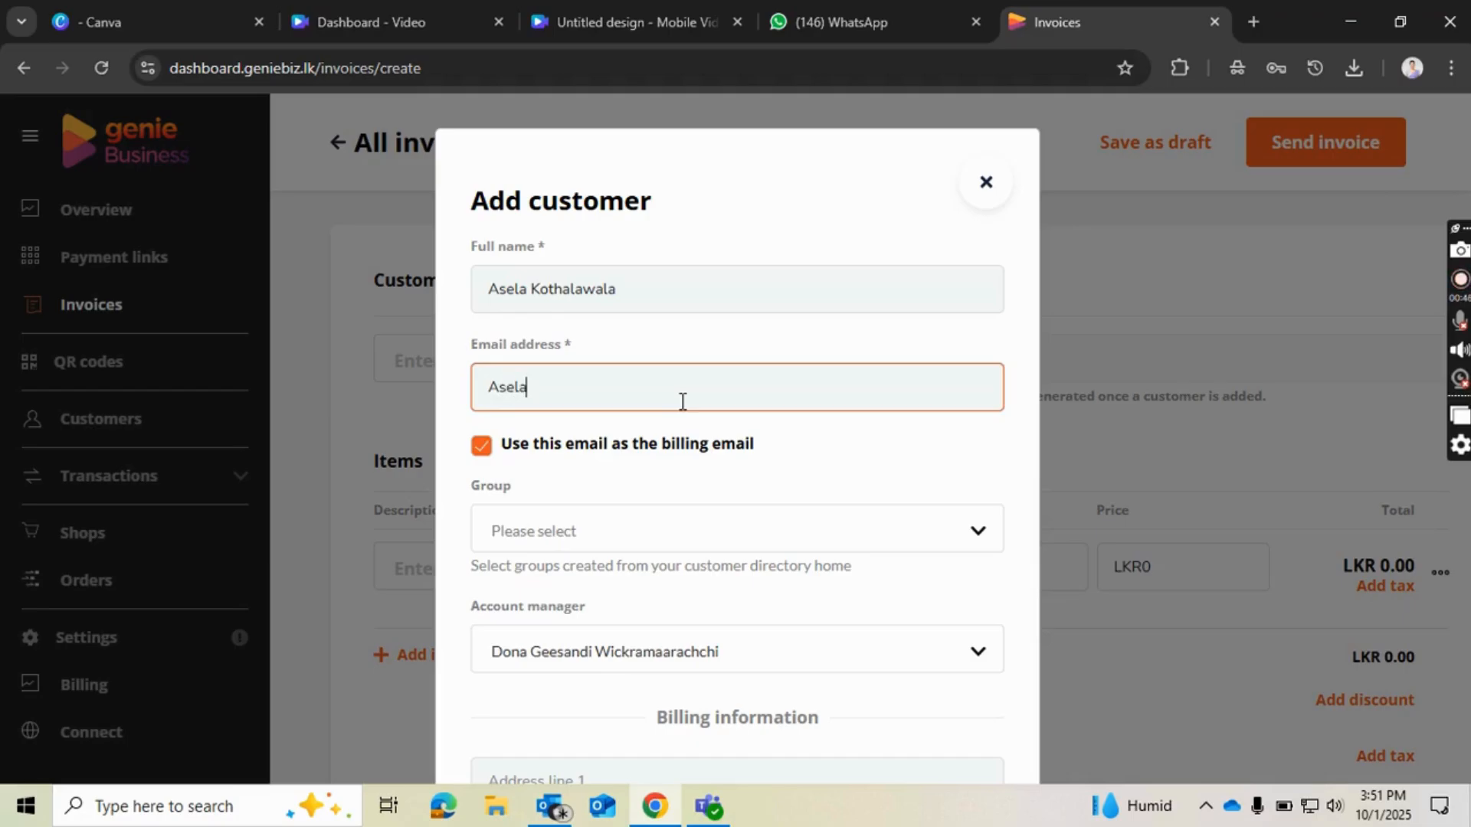
Enter the customer's billing address lines, city and postcode, with Sri Lanka as country.
scroll(752, 418, down, 8)
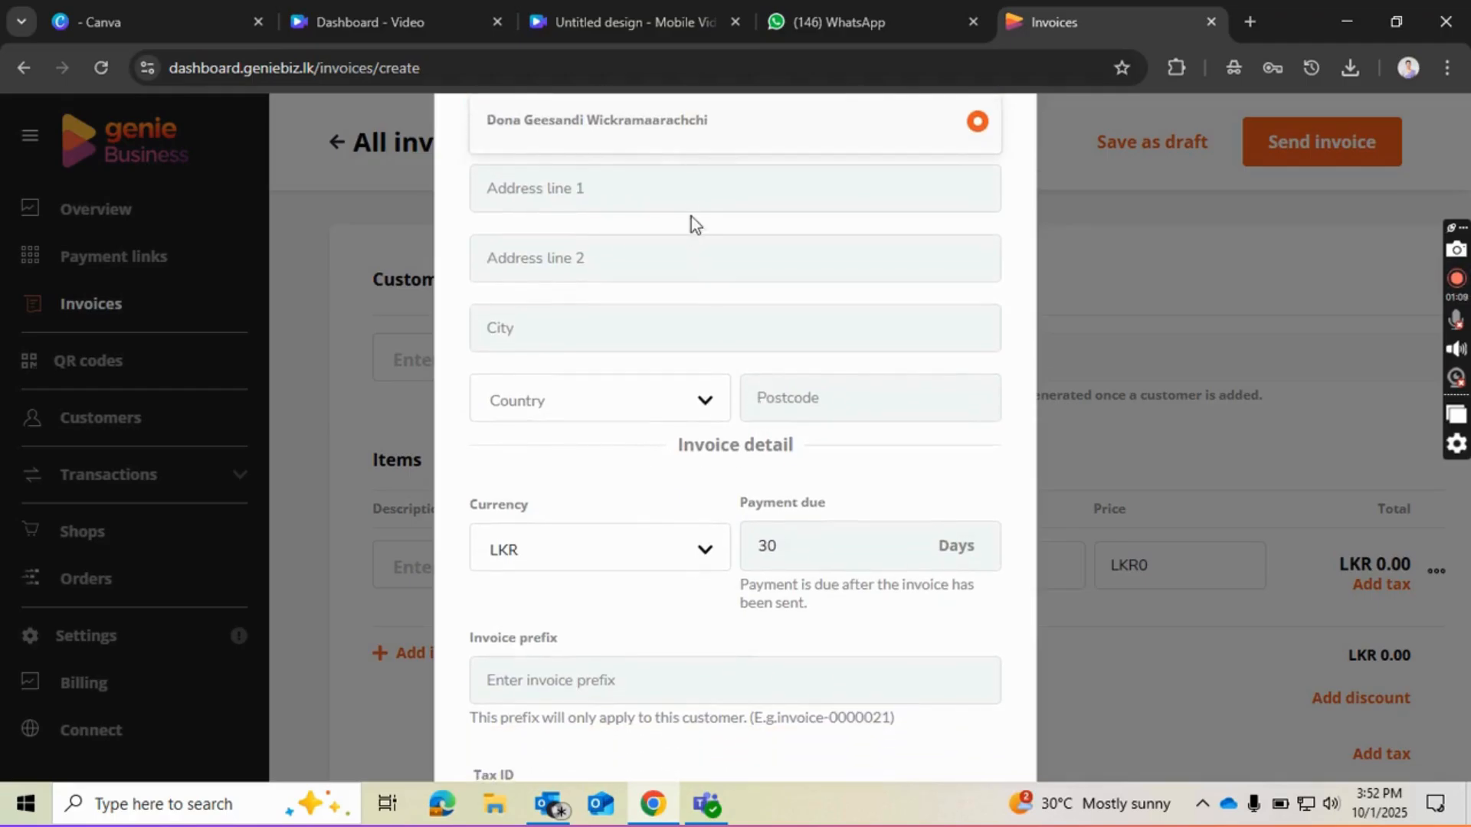
click(692, 191)
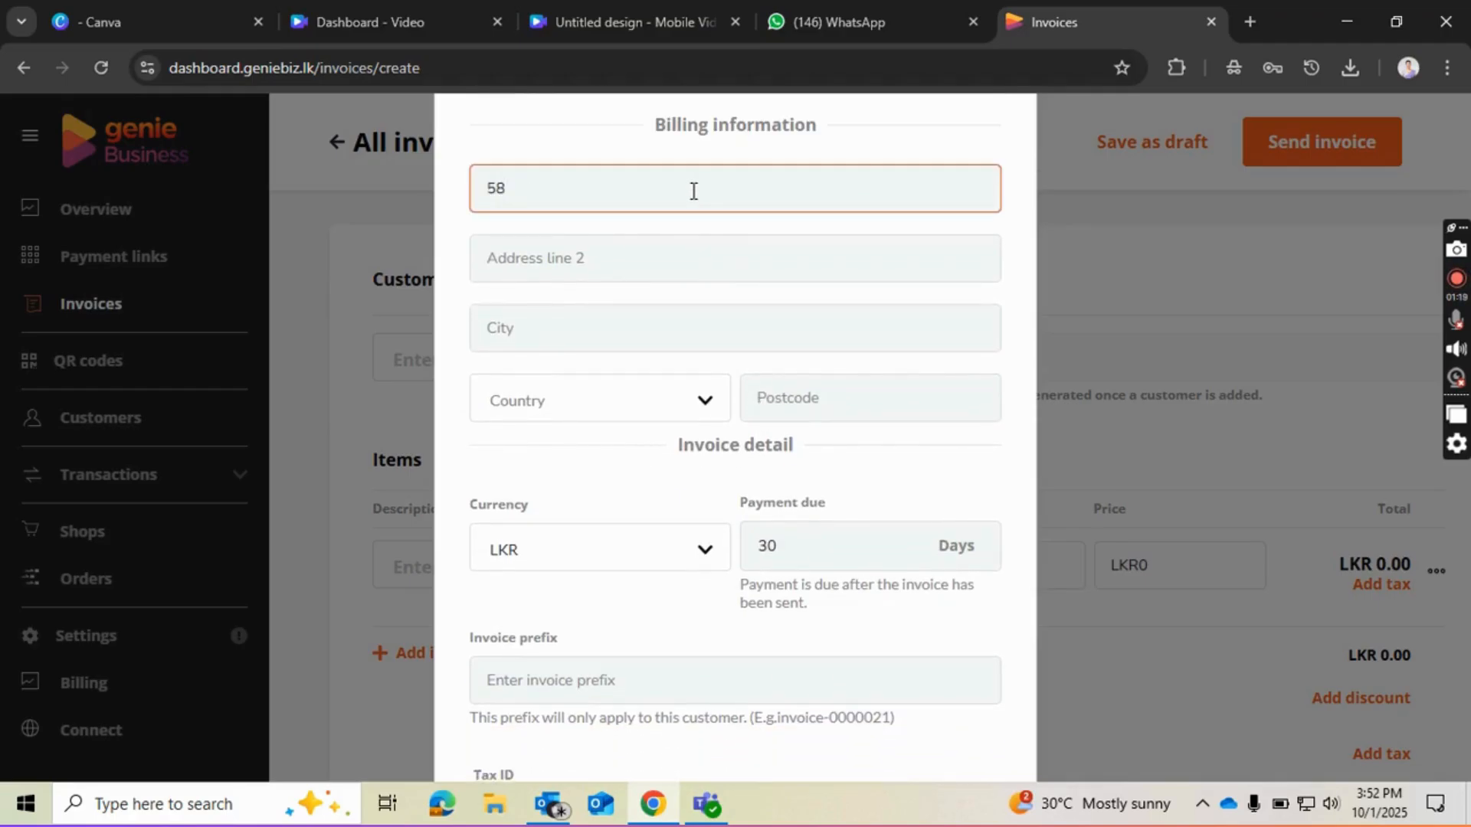
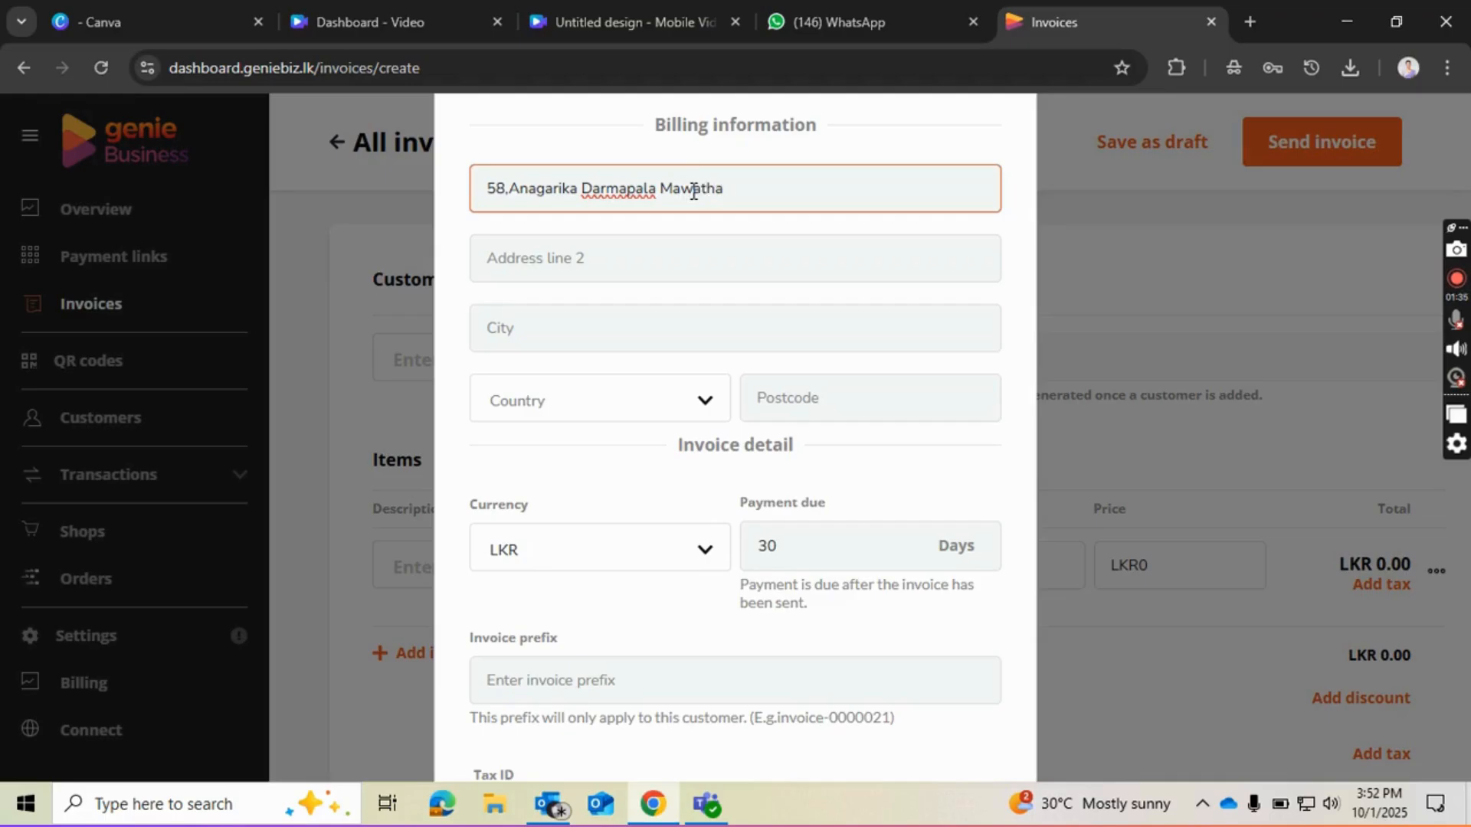
click(734, 240)
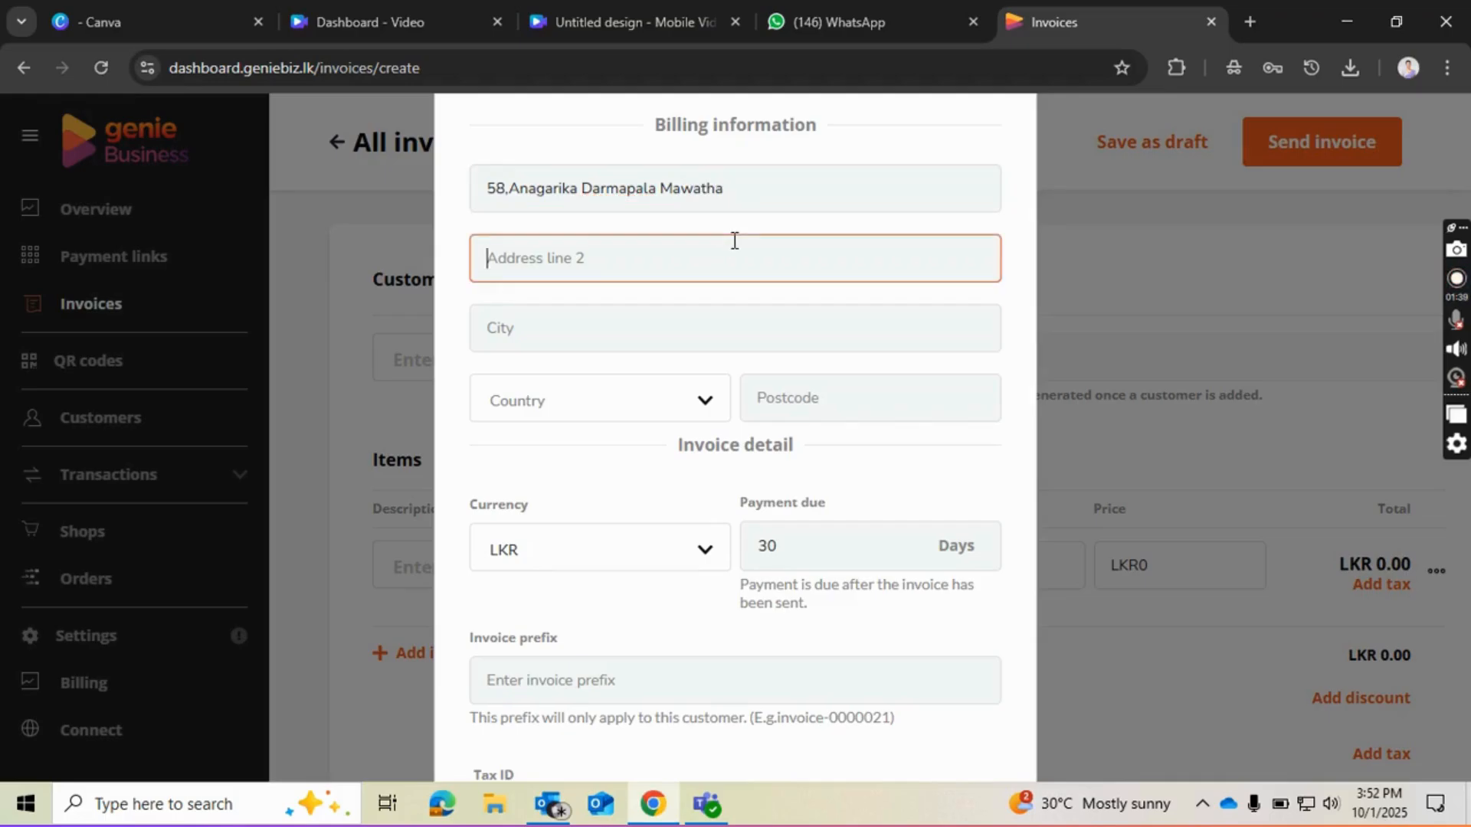
text(Colp)
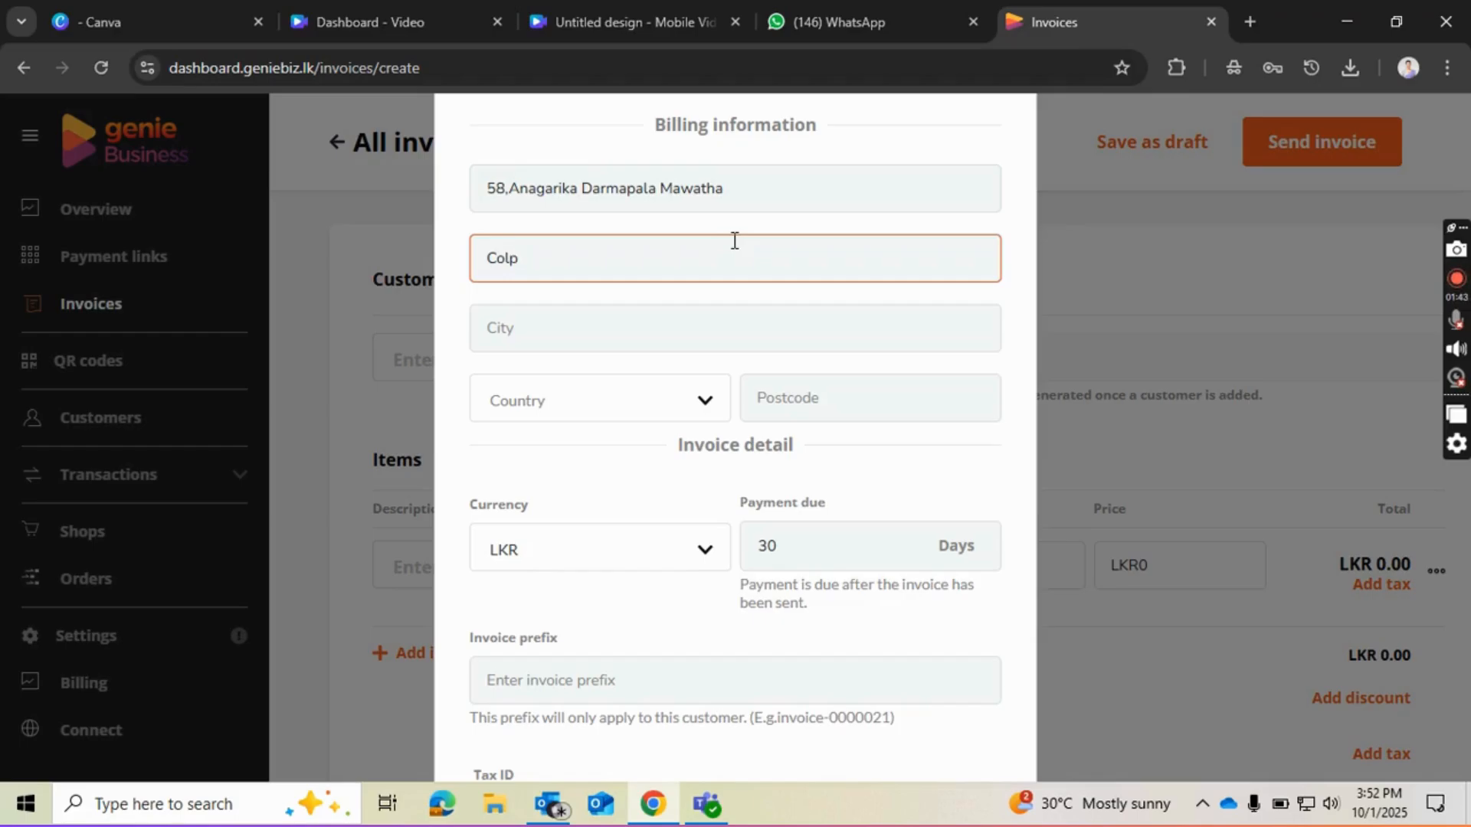
text(etty)
click(656, 322)
text(C)
text(olmbo 03)
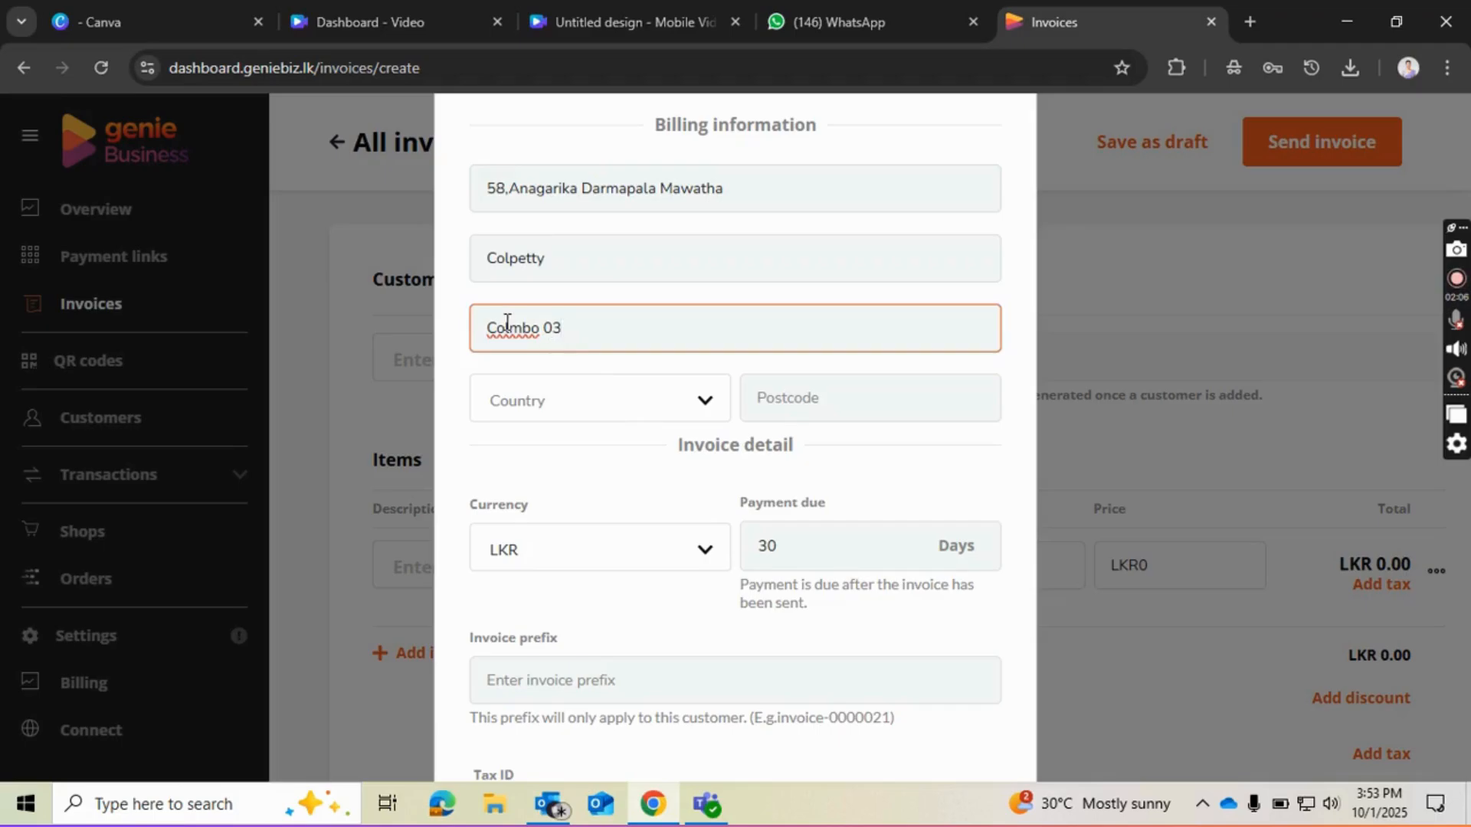
text(o)
click(655, 406)
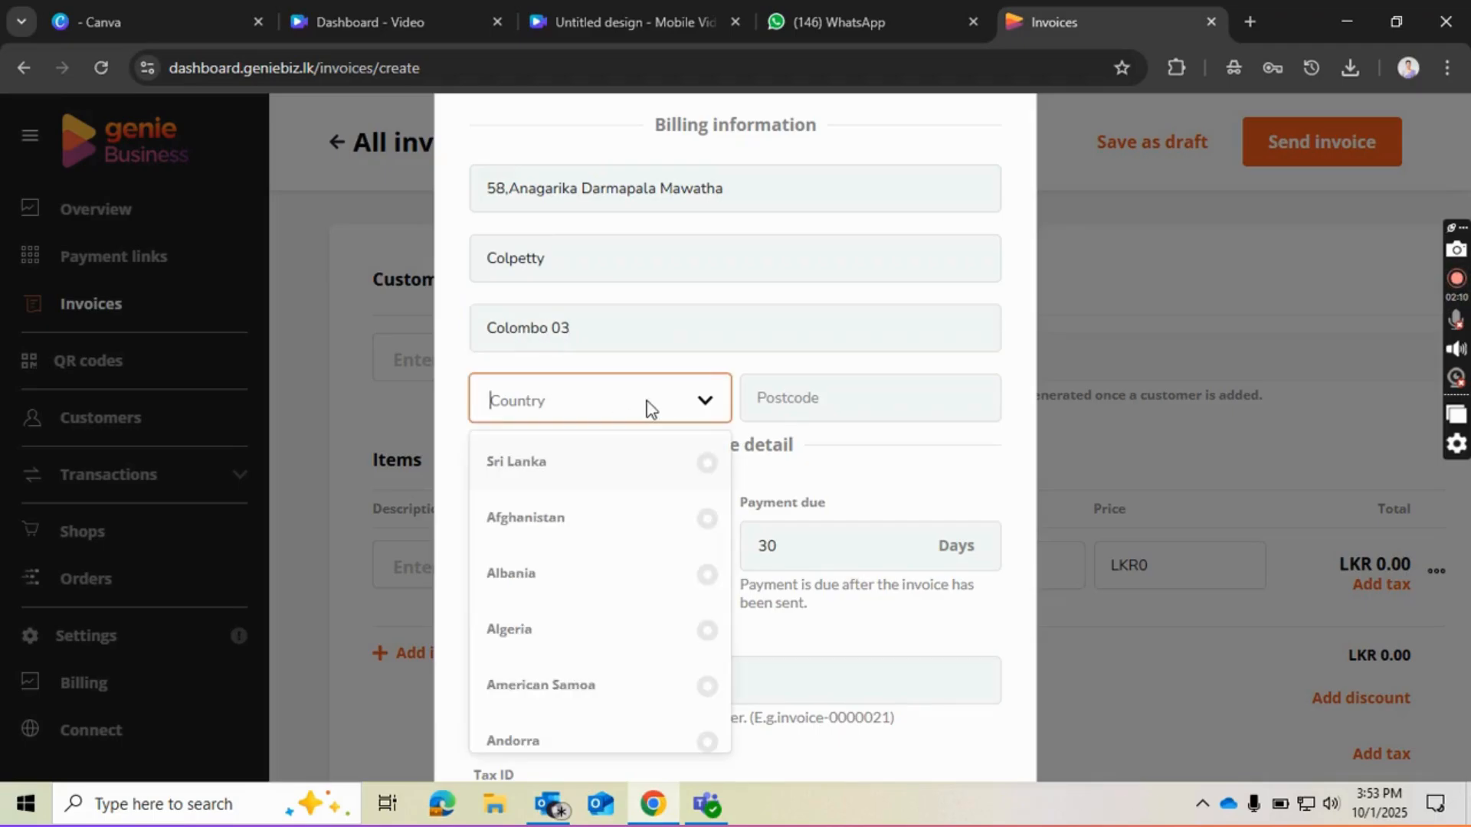
click(643, 464)
click(801, 400)
text(00)
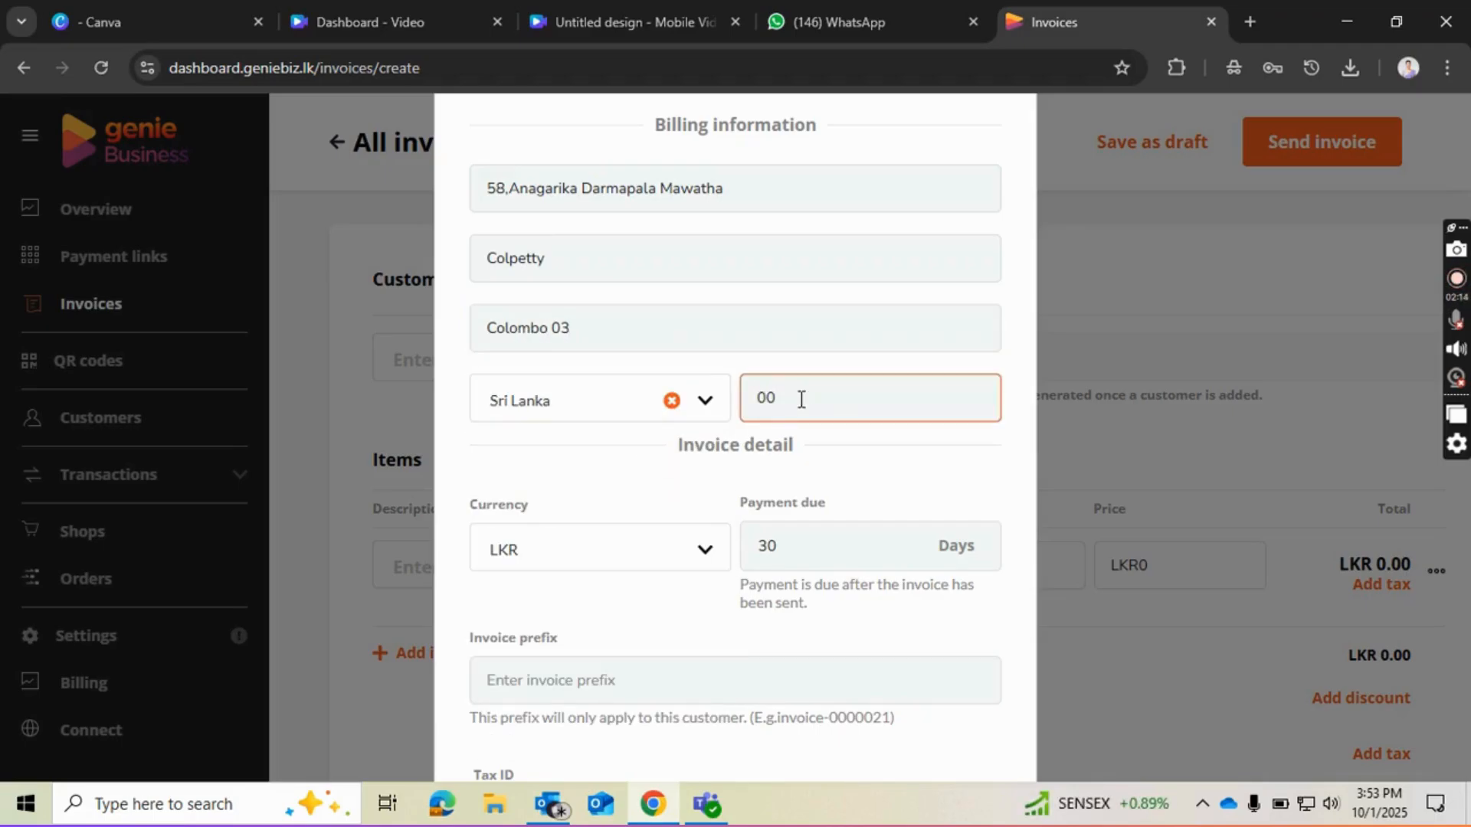
text(300)
Set currency to LKR, payment due to 7 days, and invoice prefix 'invoice 90234'.
click(700, 548)
click(604, 598)
scroll(790, 548, down, 2)
click(777, 406)
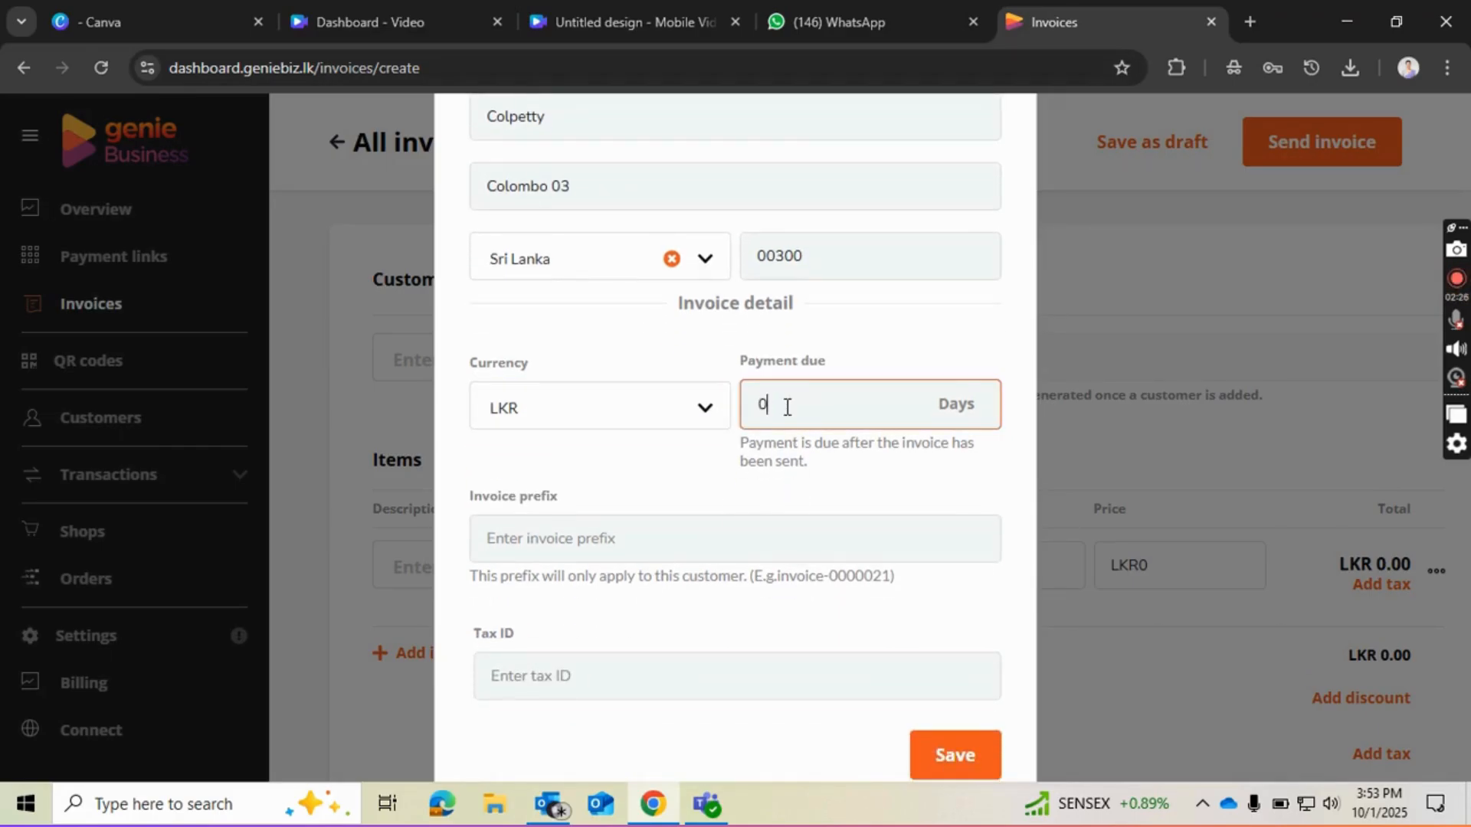
click(708, 553)
text(invoice )
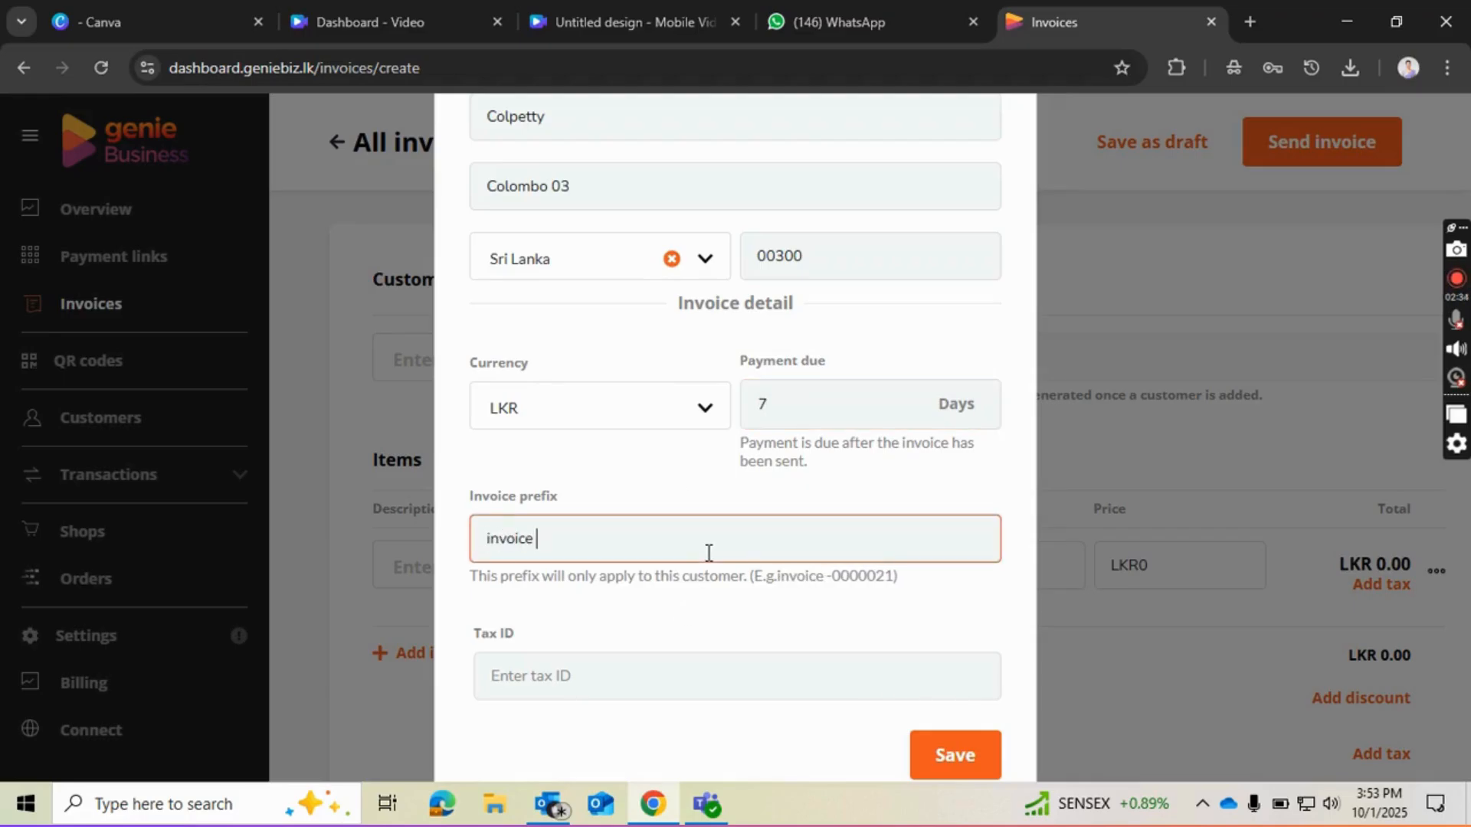
text(90234)
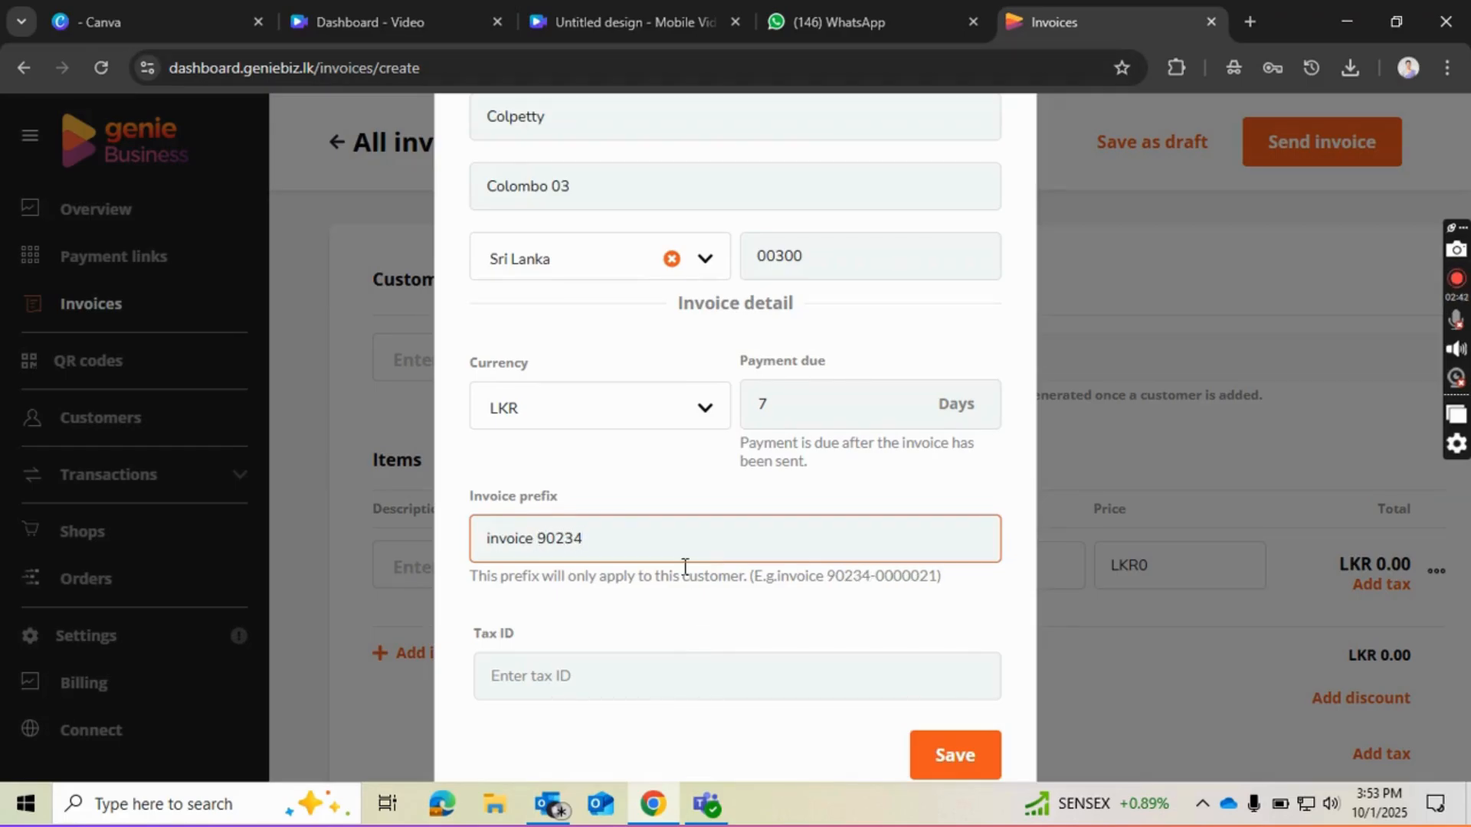
scroll(684, 568, down, 1)
Save the new customer and add Benny Bear at LKR 3,500 as the invoice item.
click(957, 684)
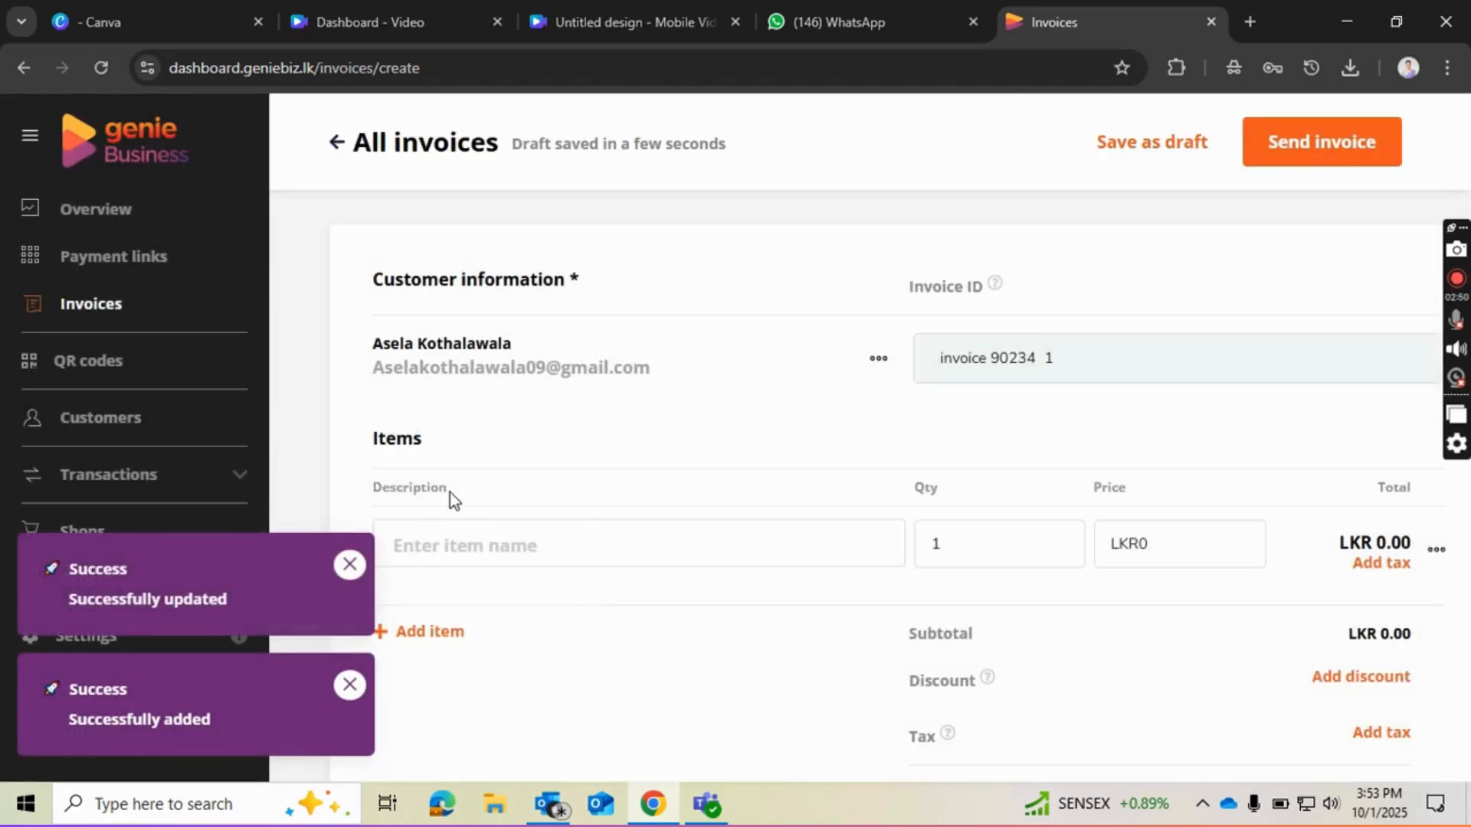
click(536, 544)
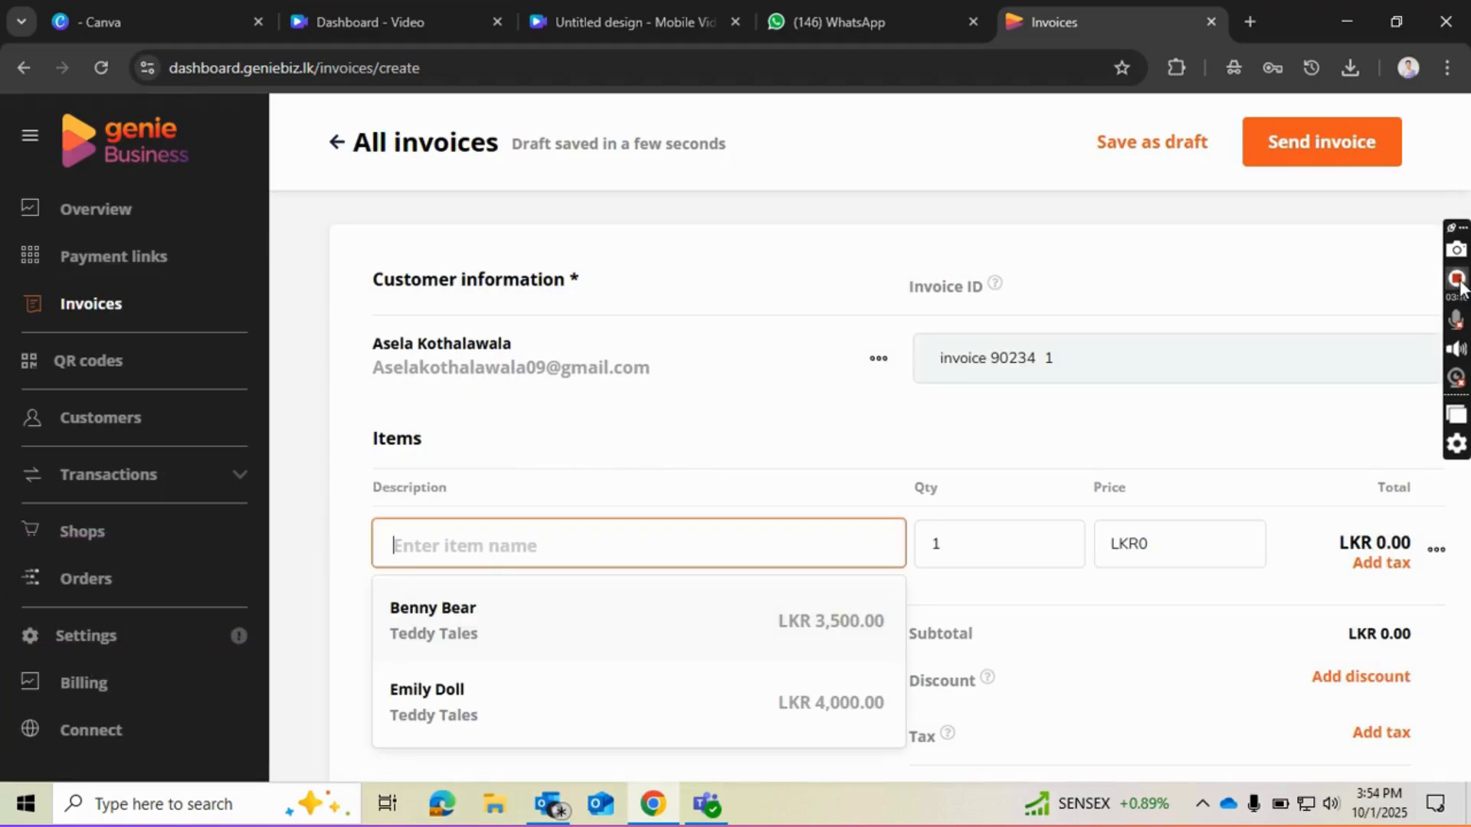
click(578, 611)
scroll(772, 580, down, 2)
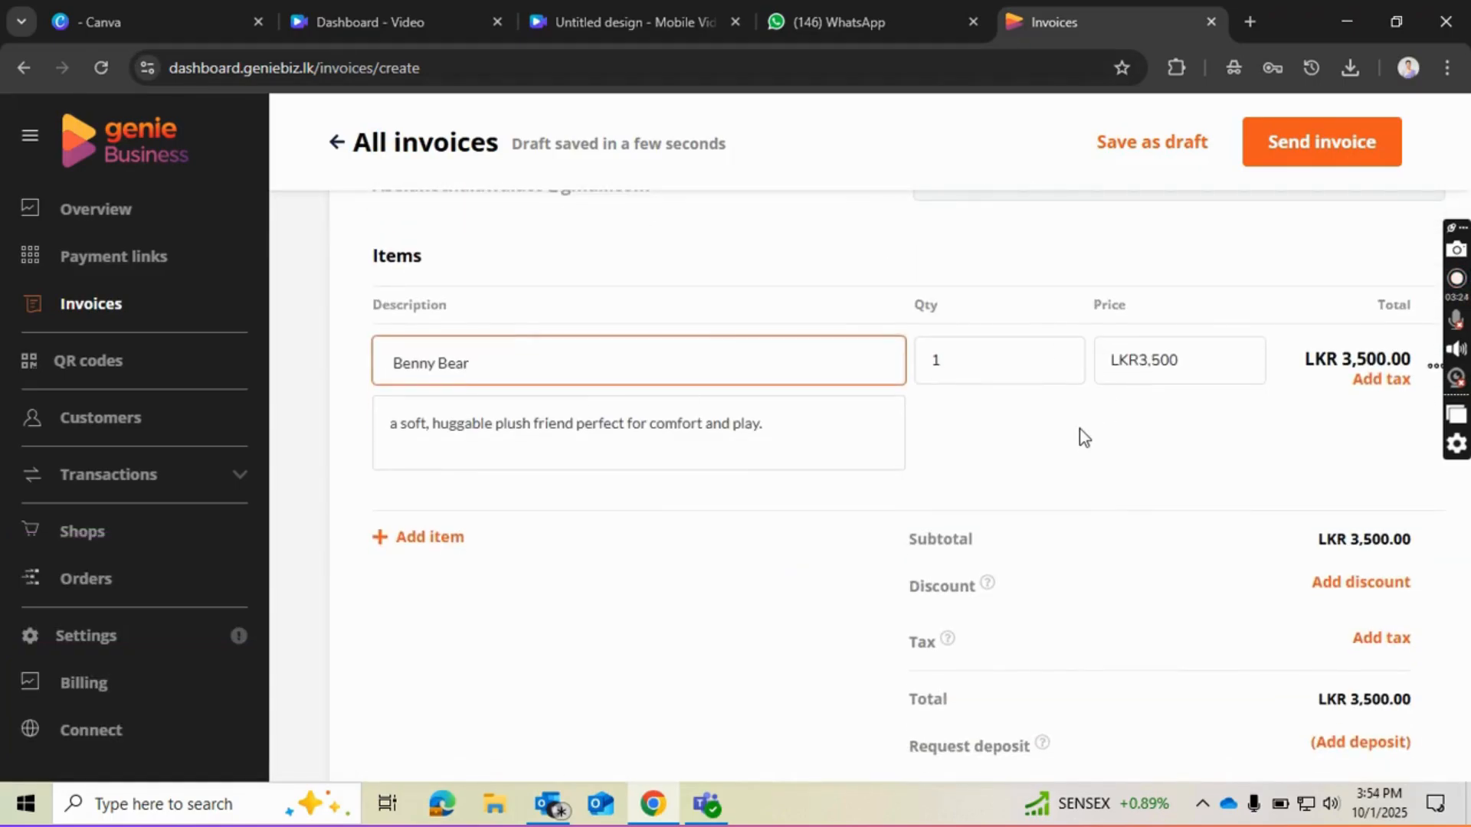
scroll(1084, 439, down, 2)
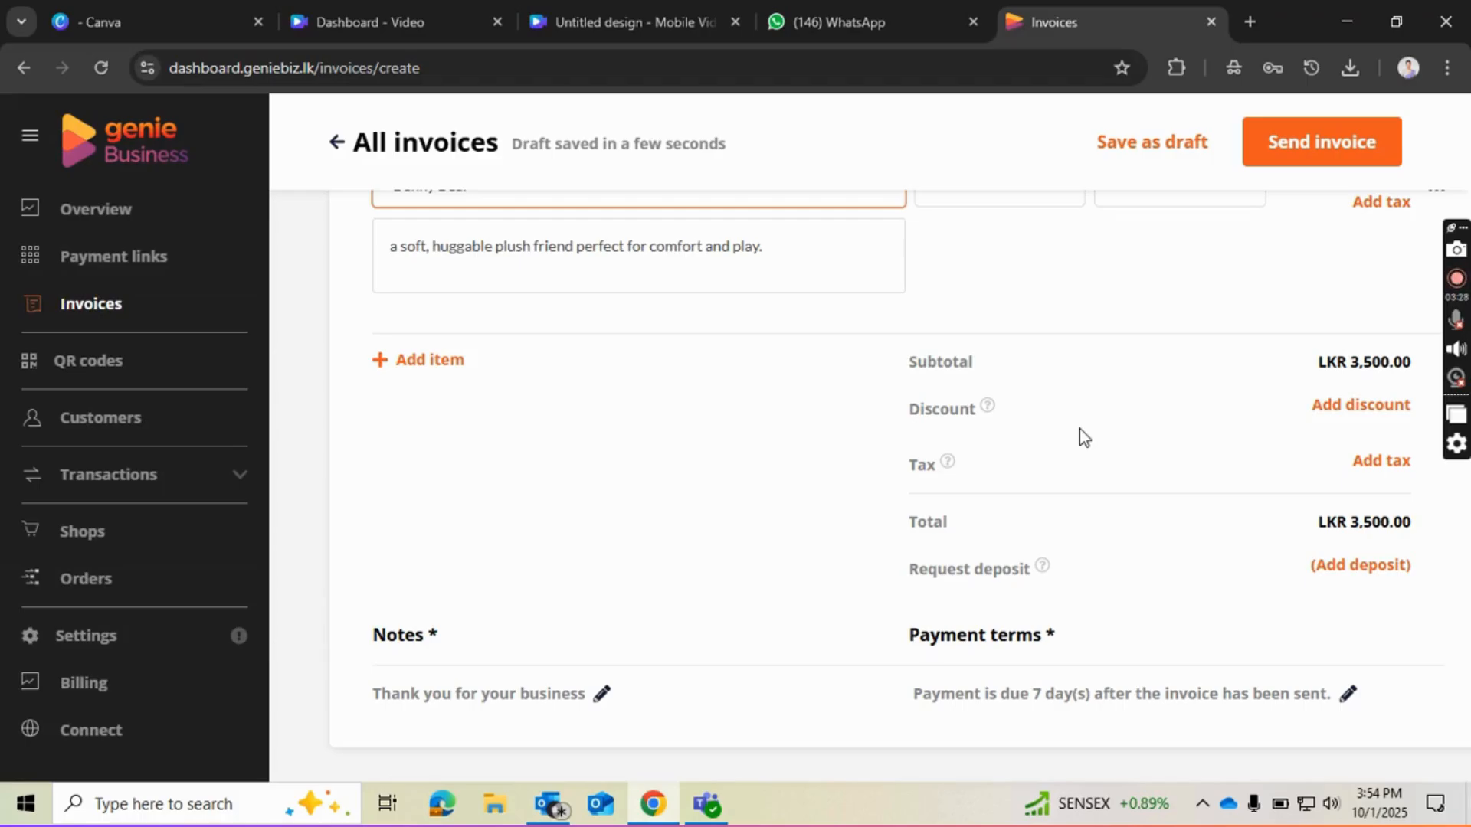
scroll(1079, 429, up, 1)
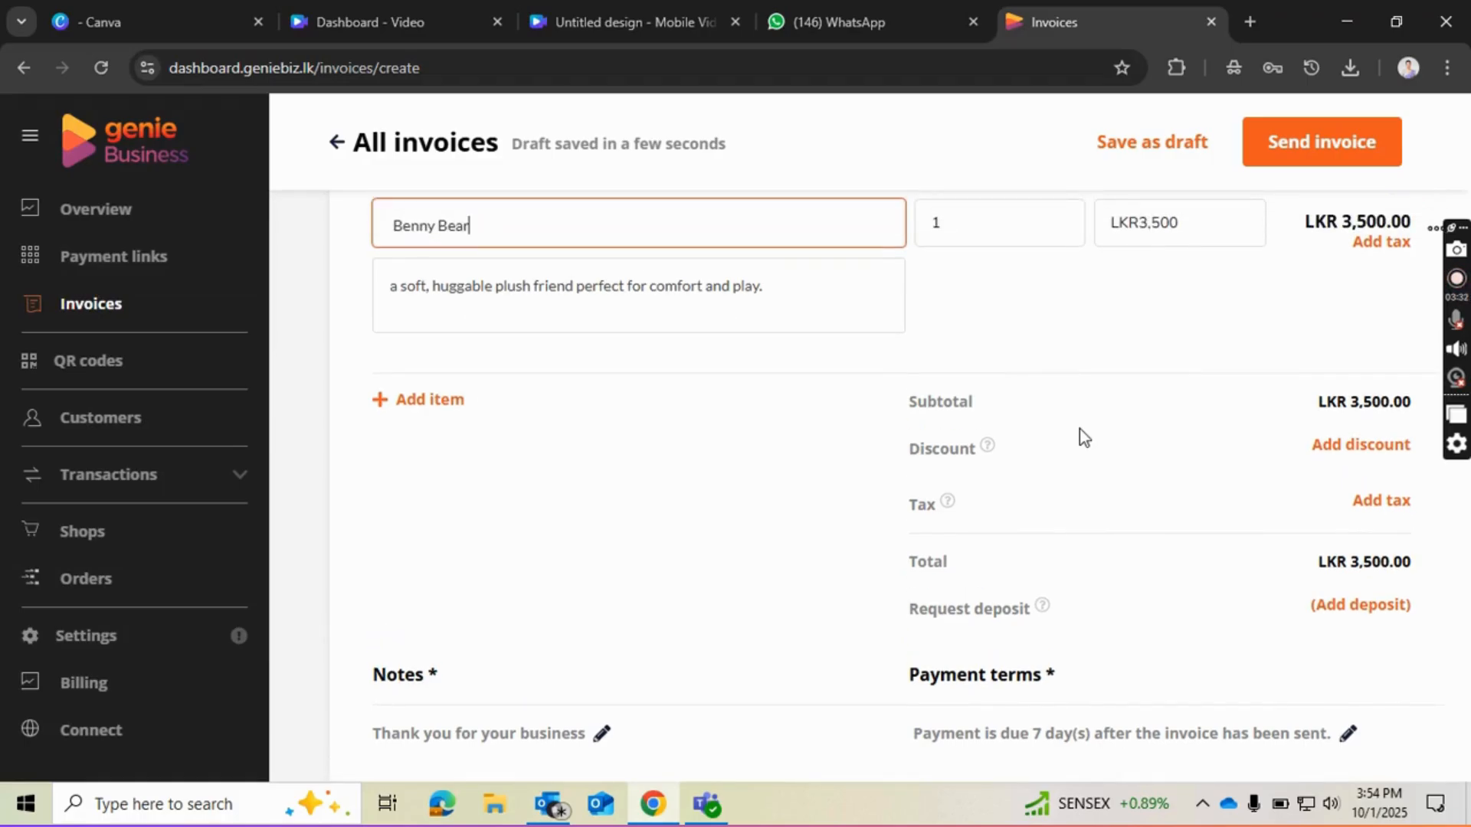
scroll(1078, 429, up, 2)
Send the invoice to the new customer.
click(1326, 161)
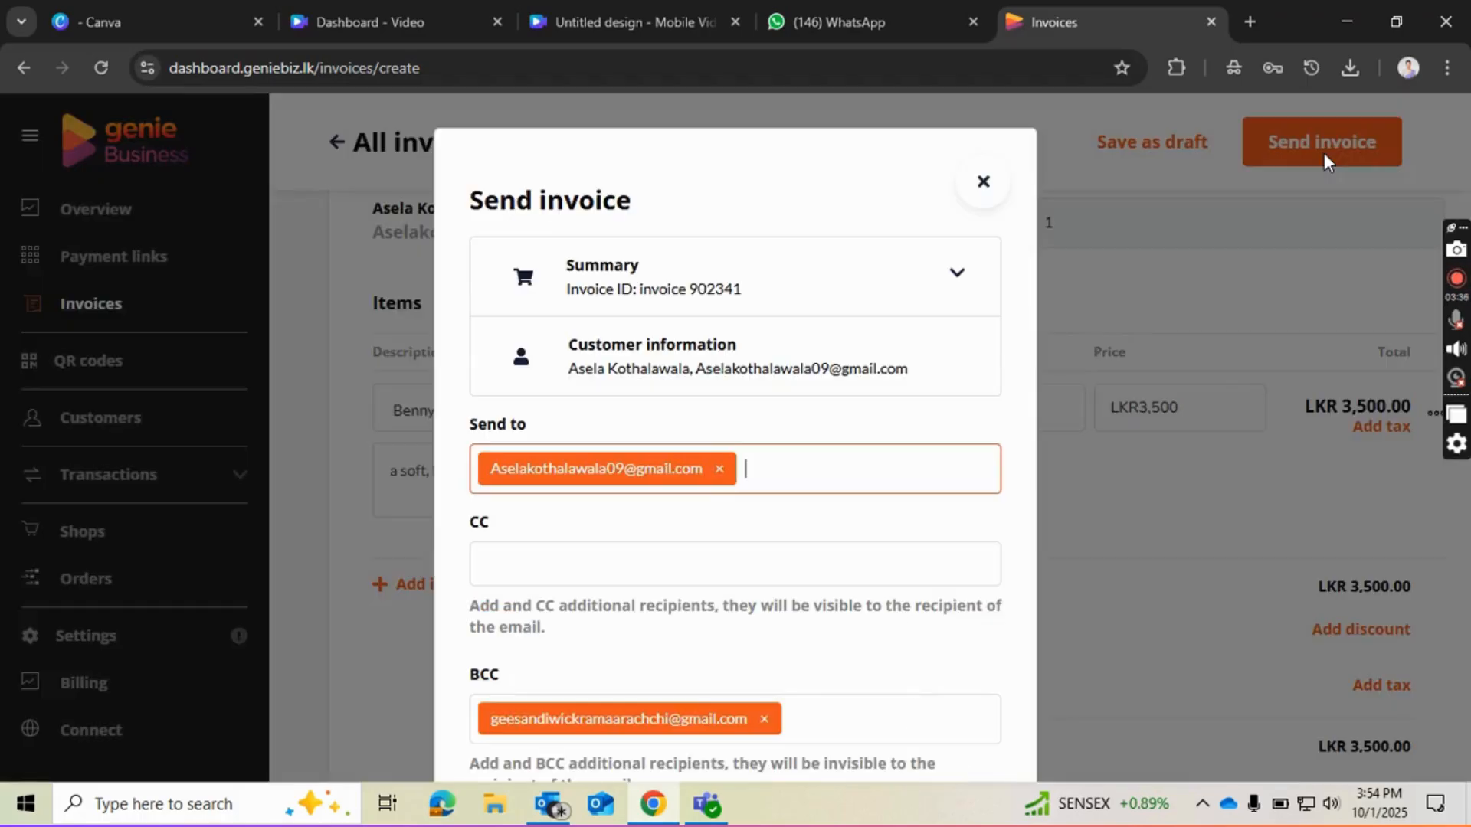
scroll(1005, 411, down, 5)
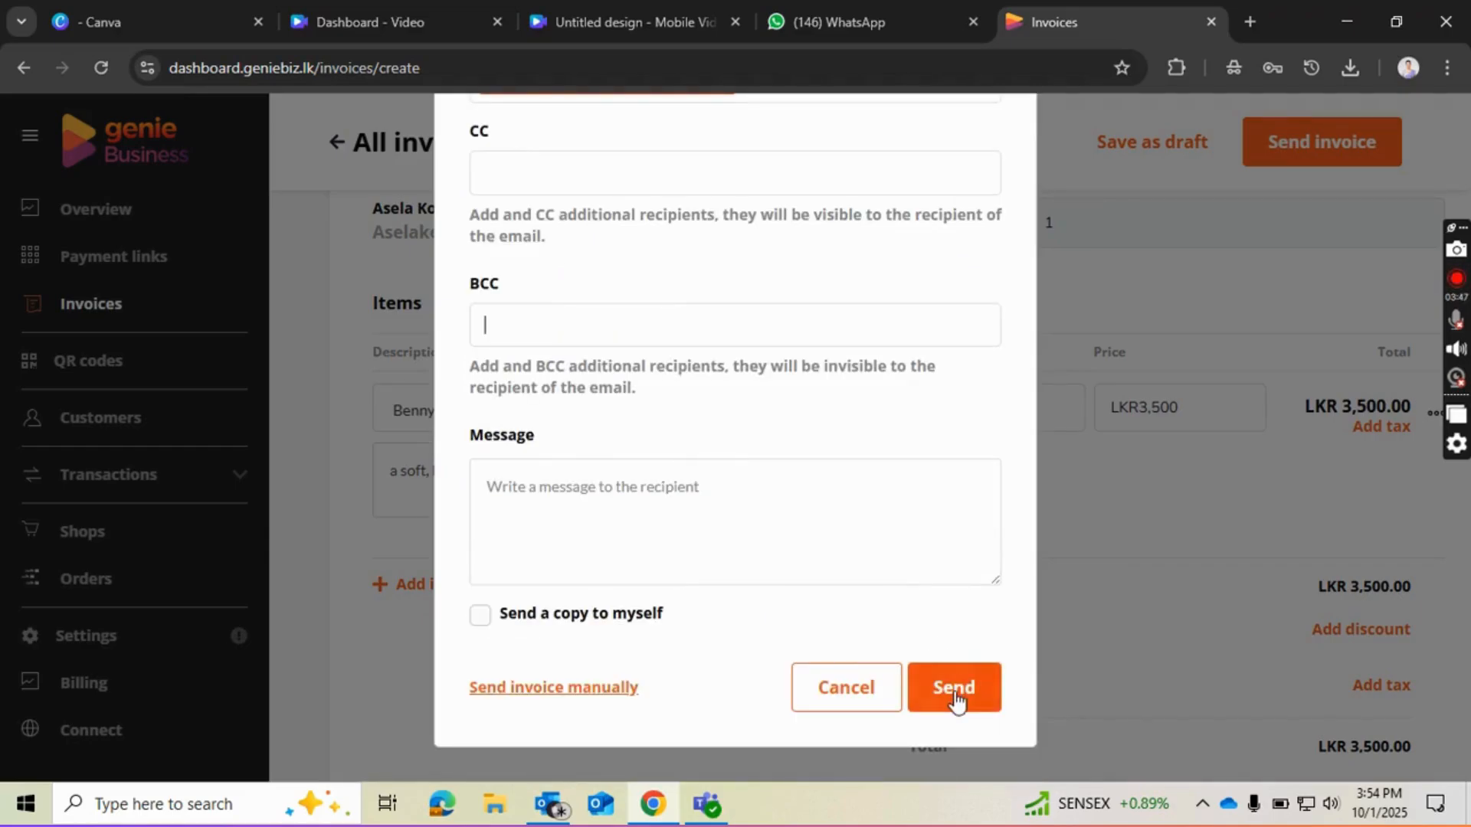
click(958, 693)
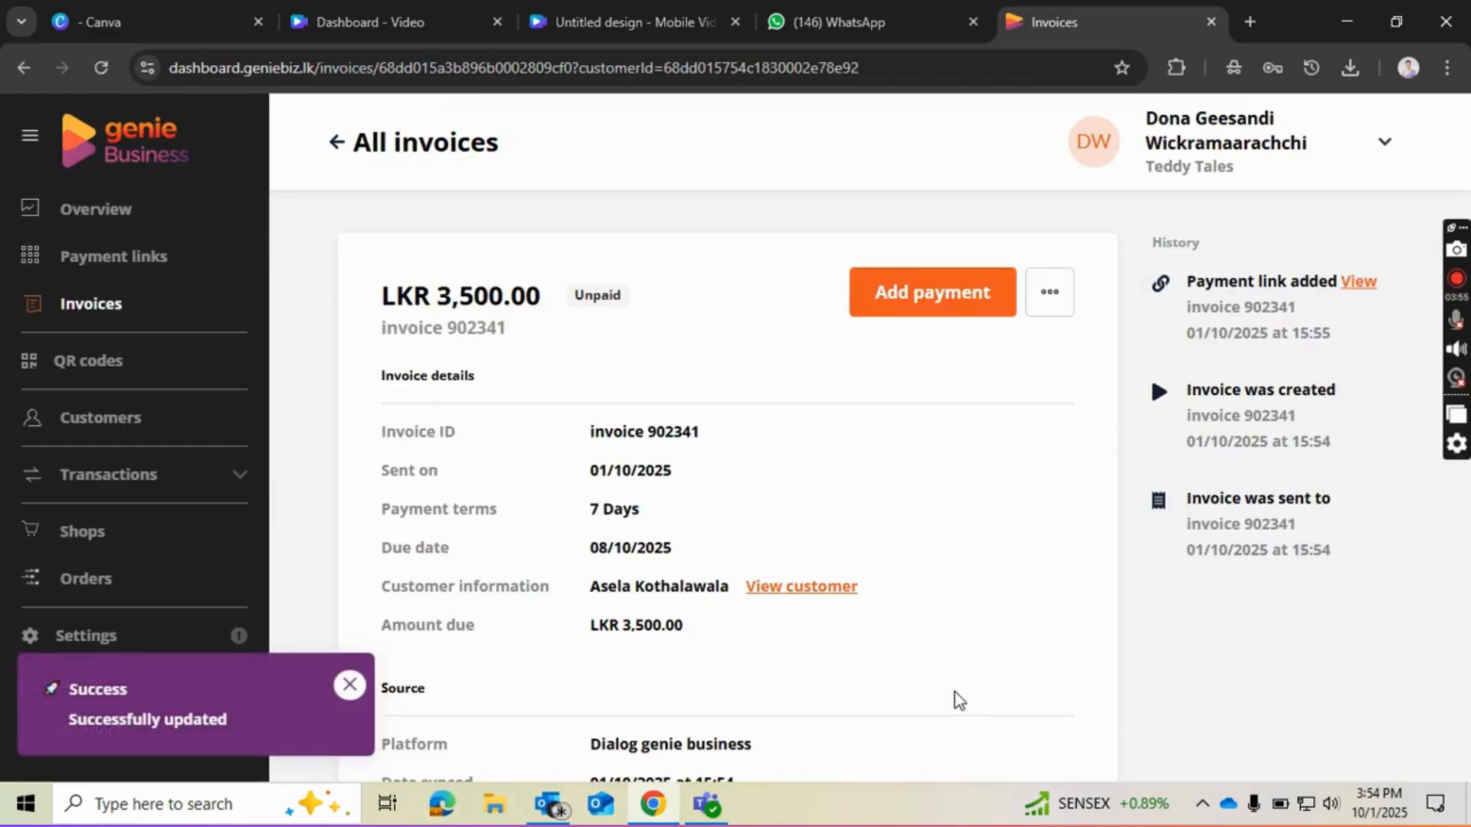
Review the invoice's payment-link transaction and download invoice ES11101 as a PDF.
scroll(955, 693, down, 3)
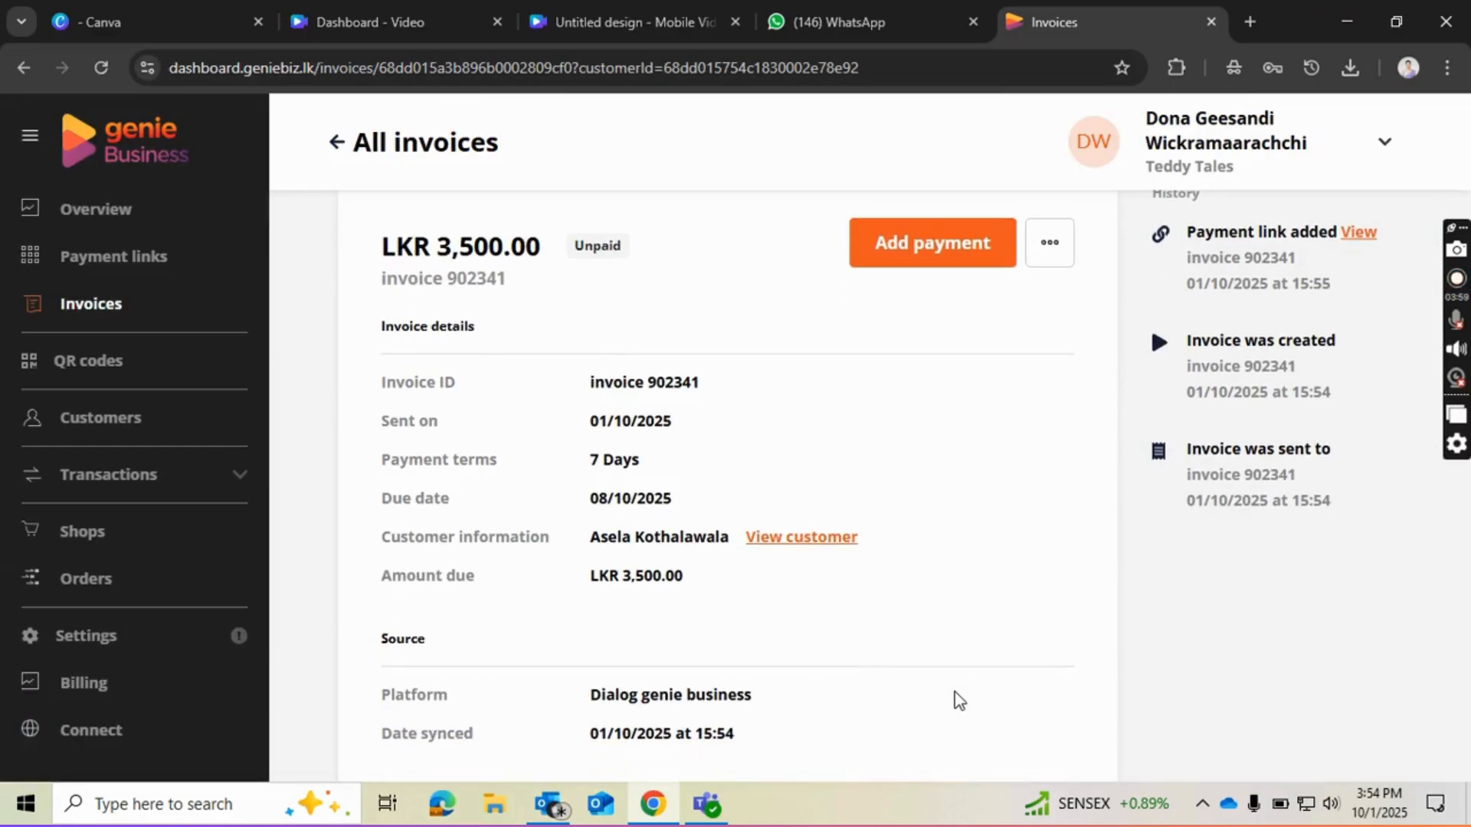
scroll(955, 693, down, 4)
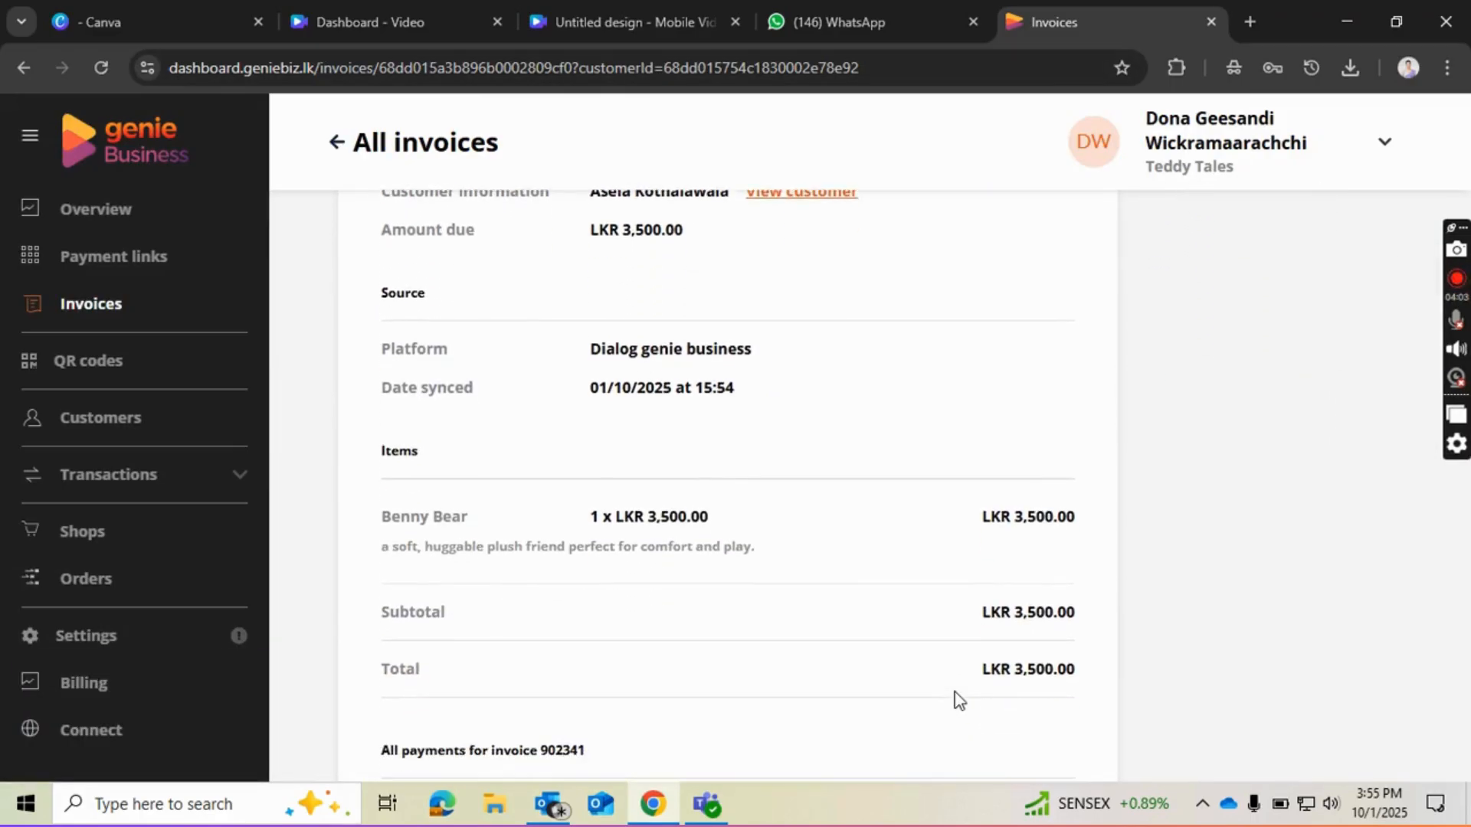
scroll(955, 693, down, 2)
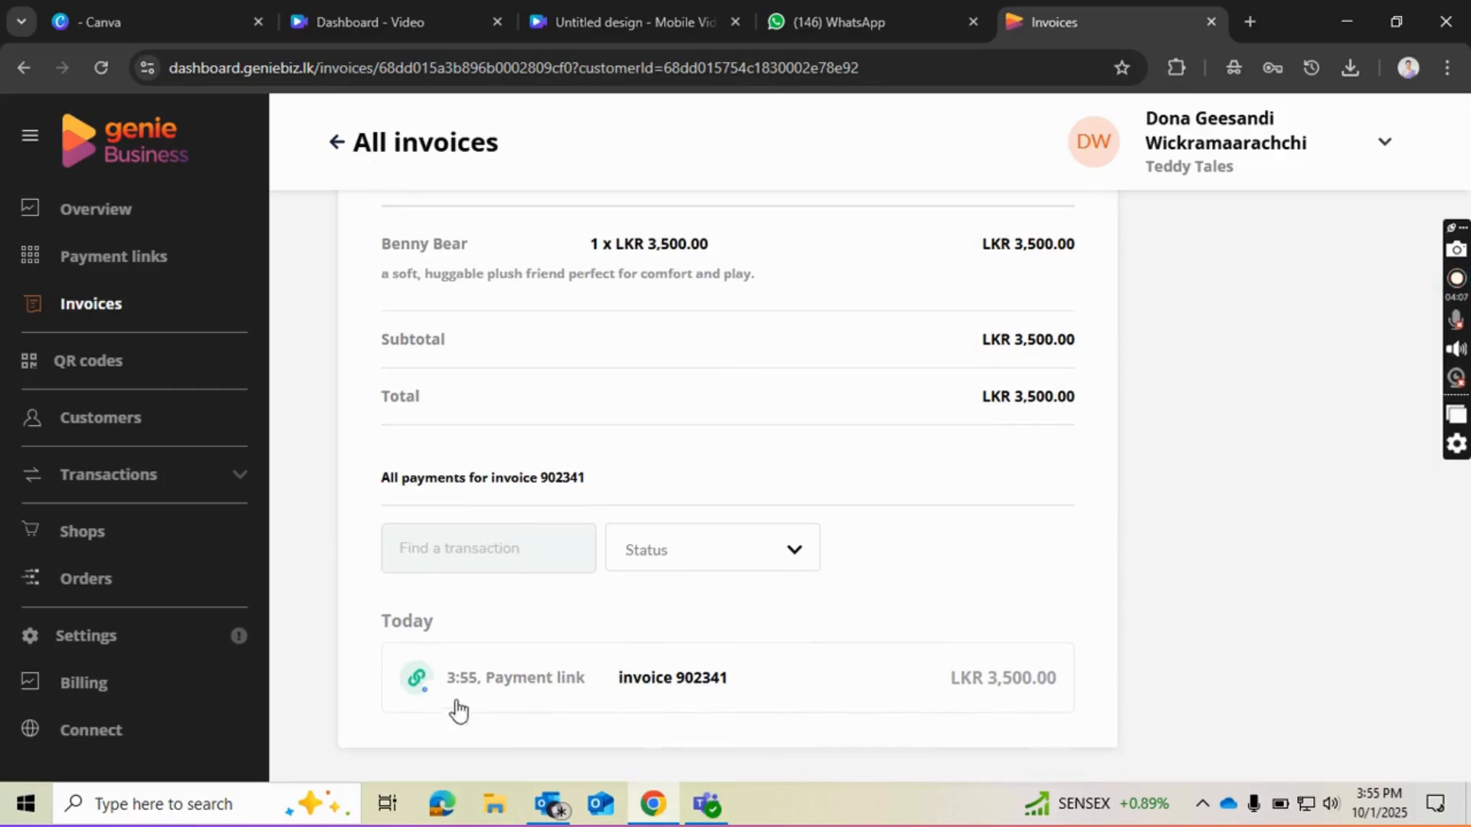
click(431, 686)
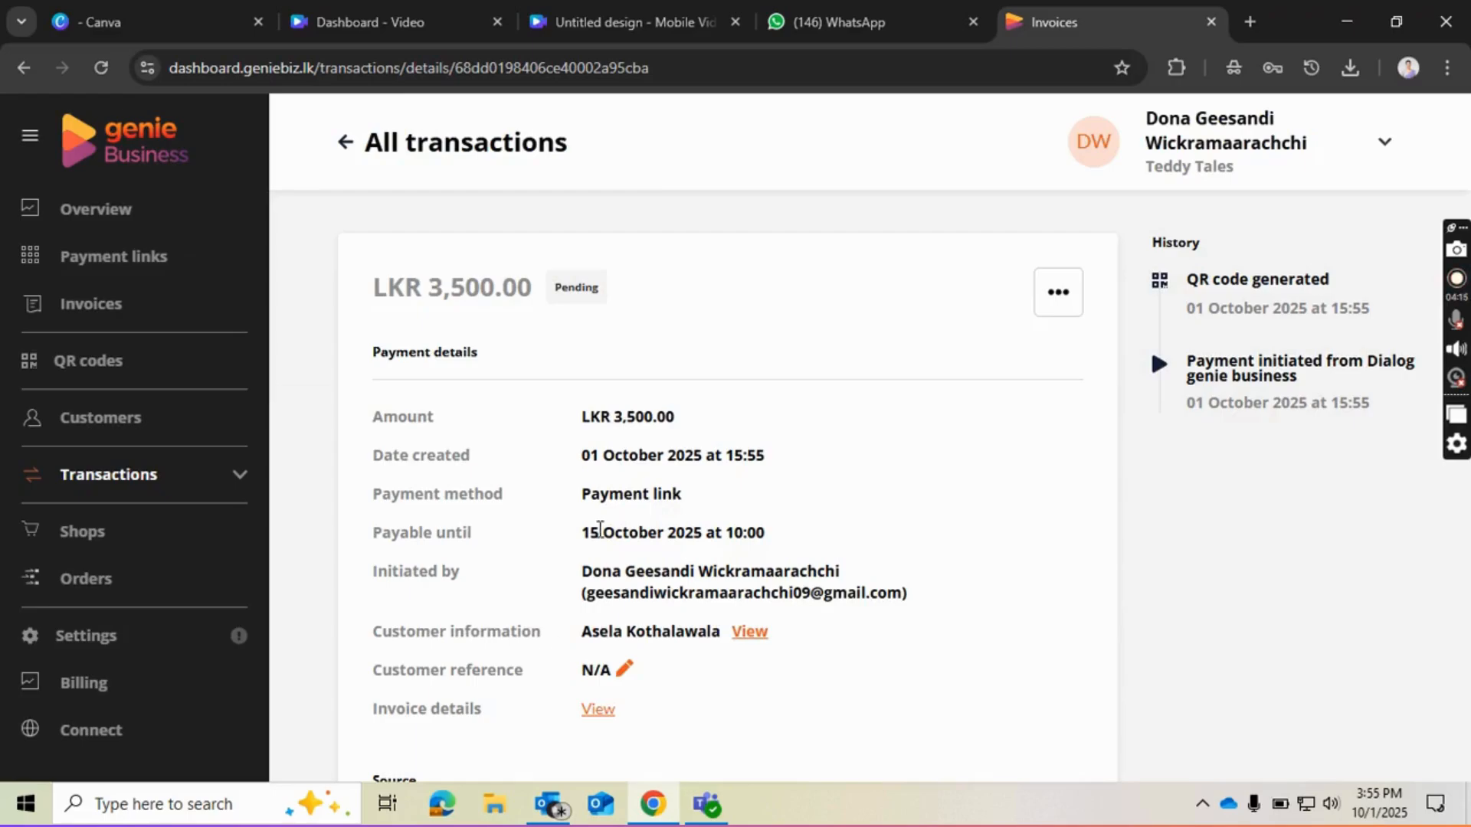
click(1059, 292)
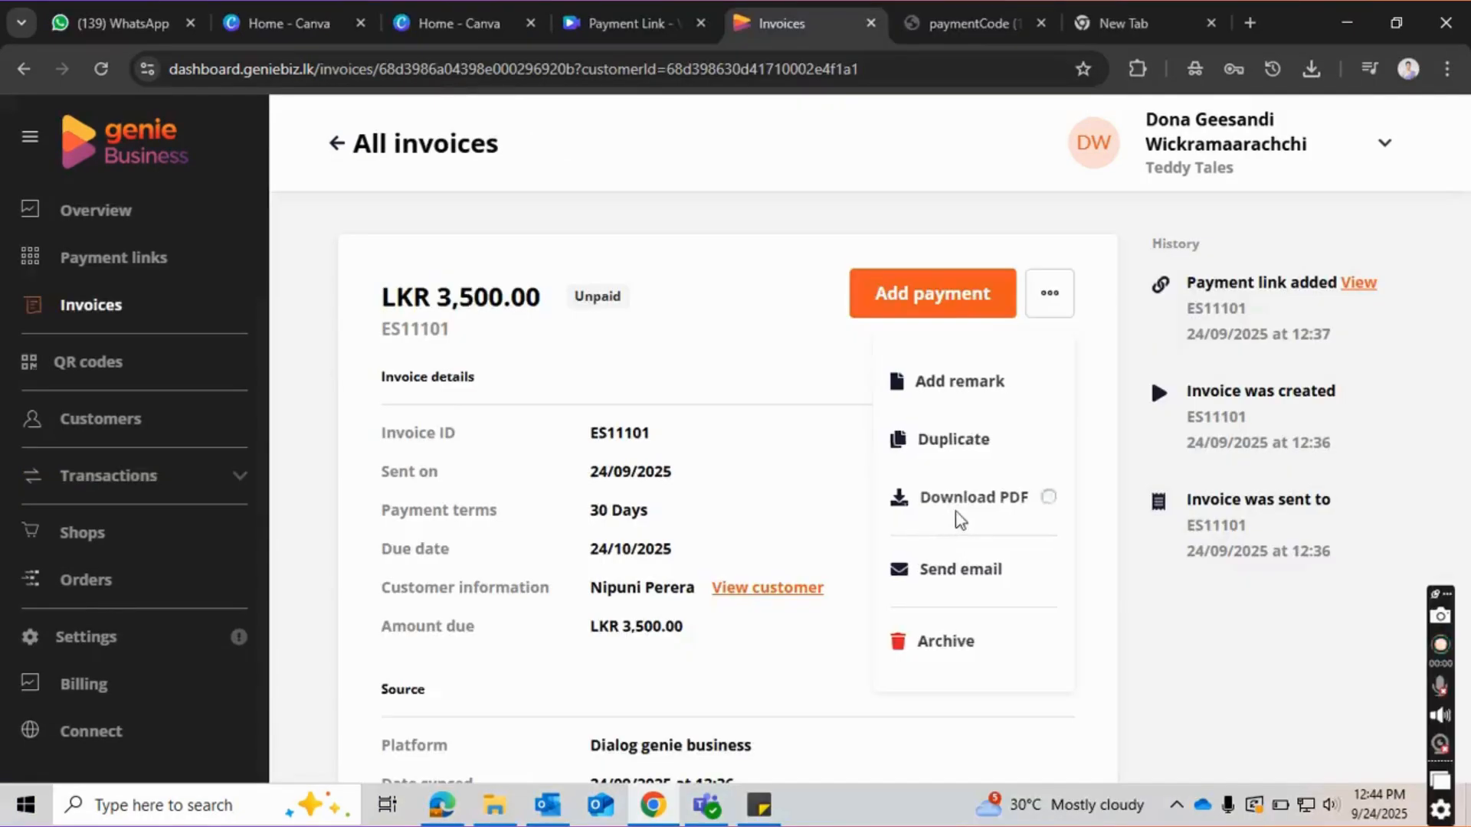
click(958, 519)
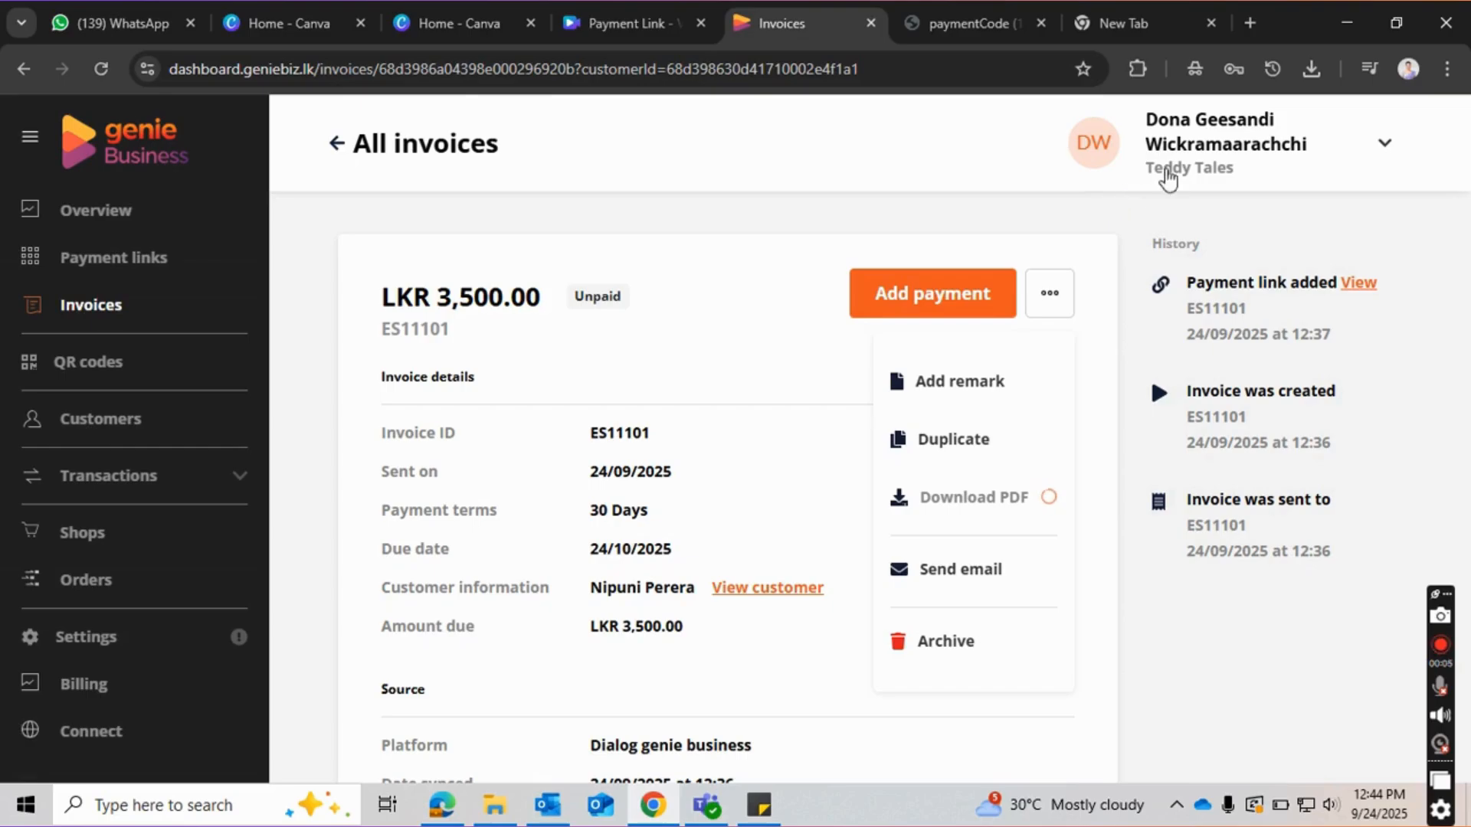
Open the downloaded ES11101 PDF and look over Benny Bear, the LKR 3,500.00 total and memo.
click(1188, 147)
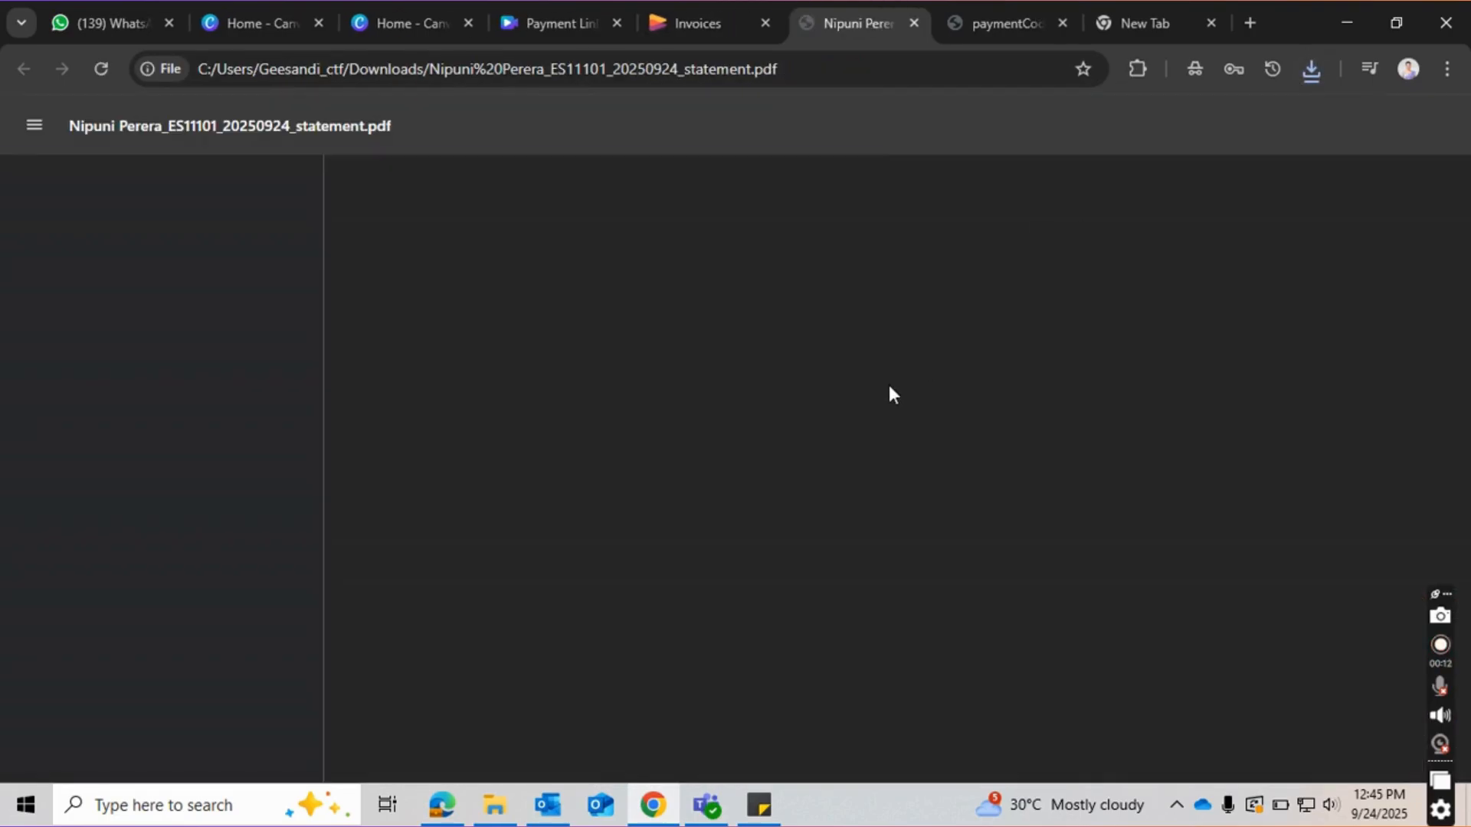
scroll(858, 510, down, 2)
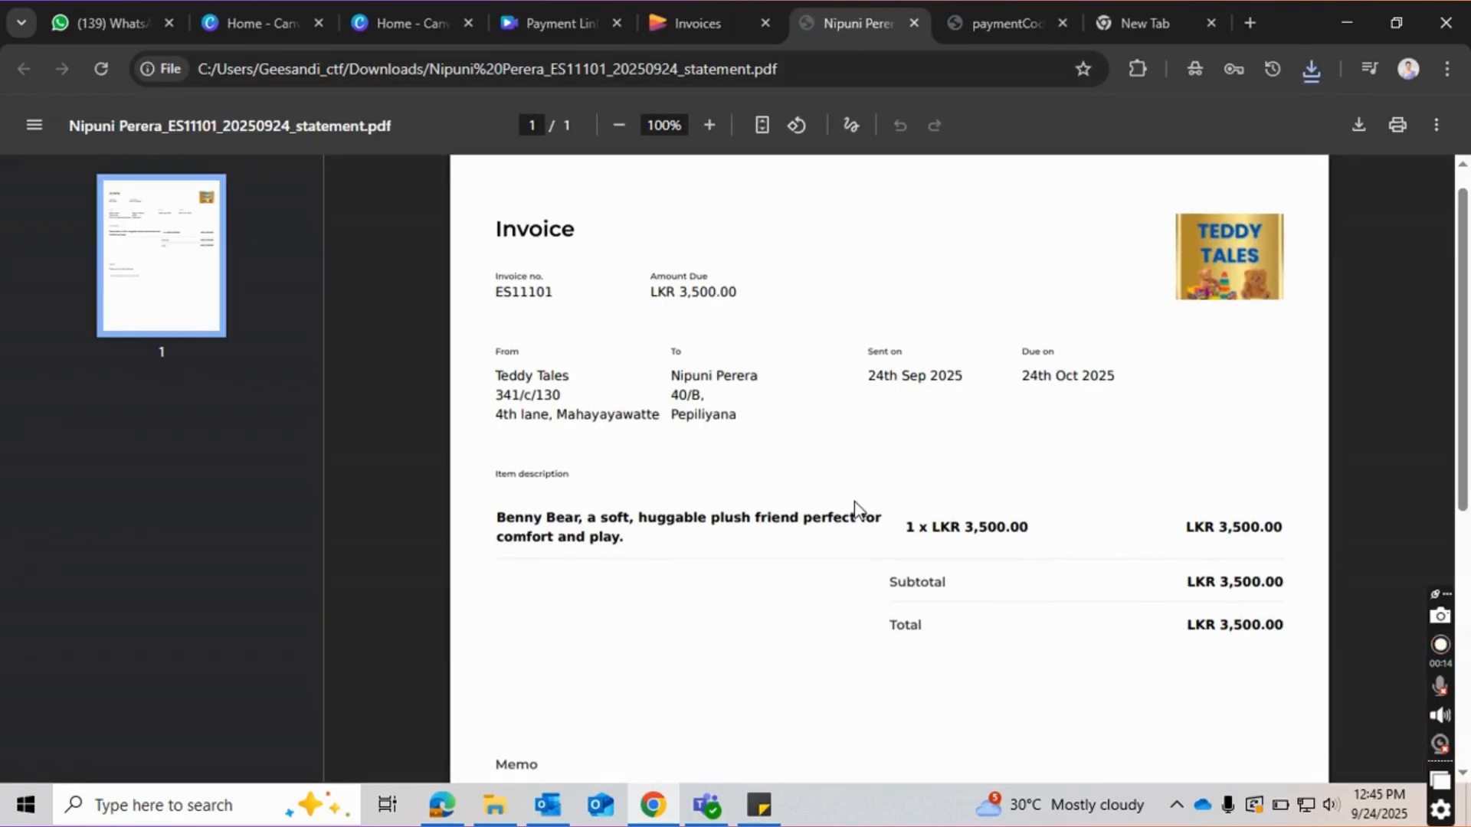
scroll(858, 509, down, 5)
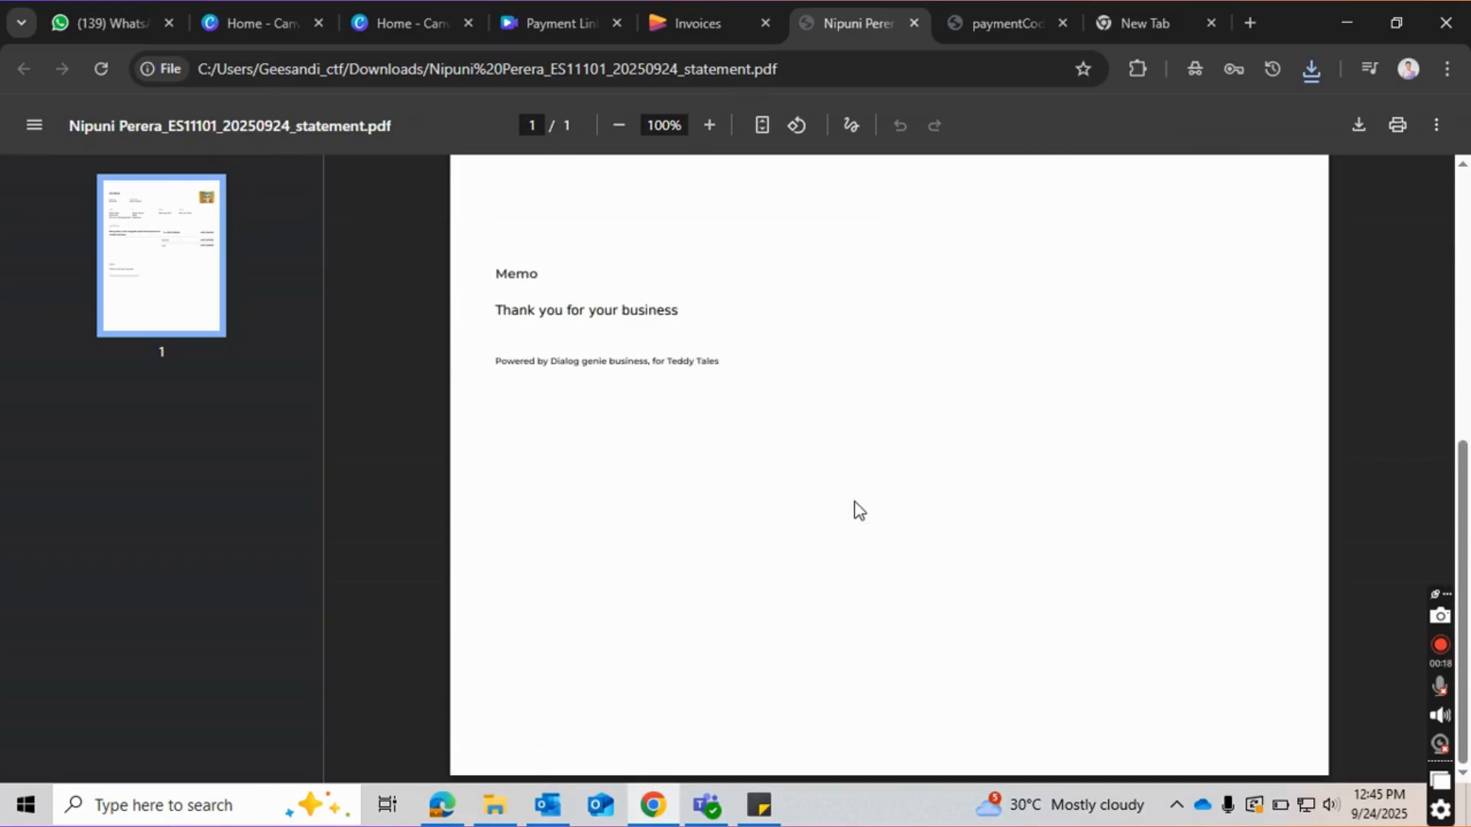
scroll(859, 509, up, 7)
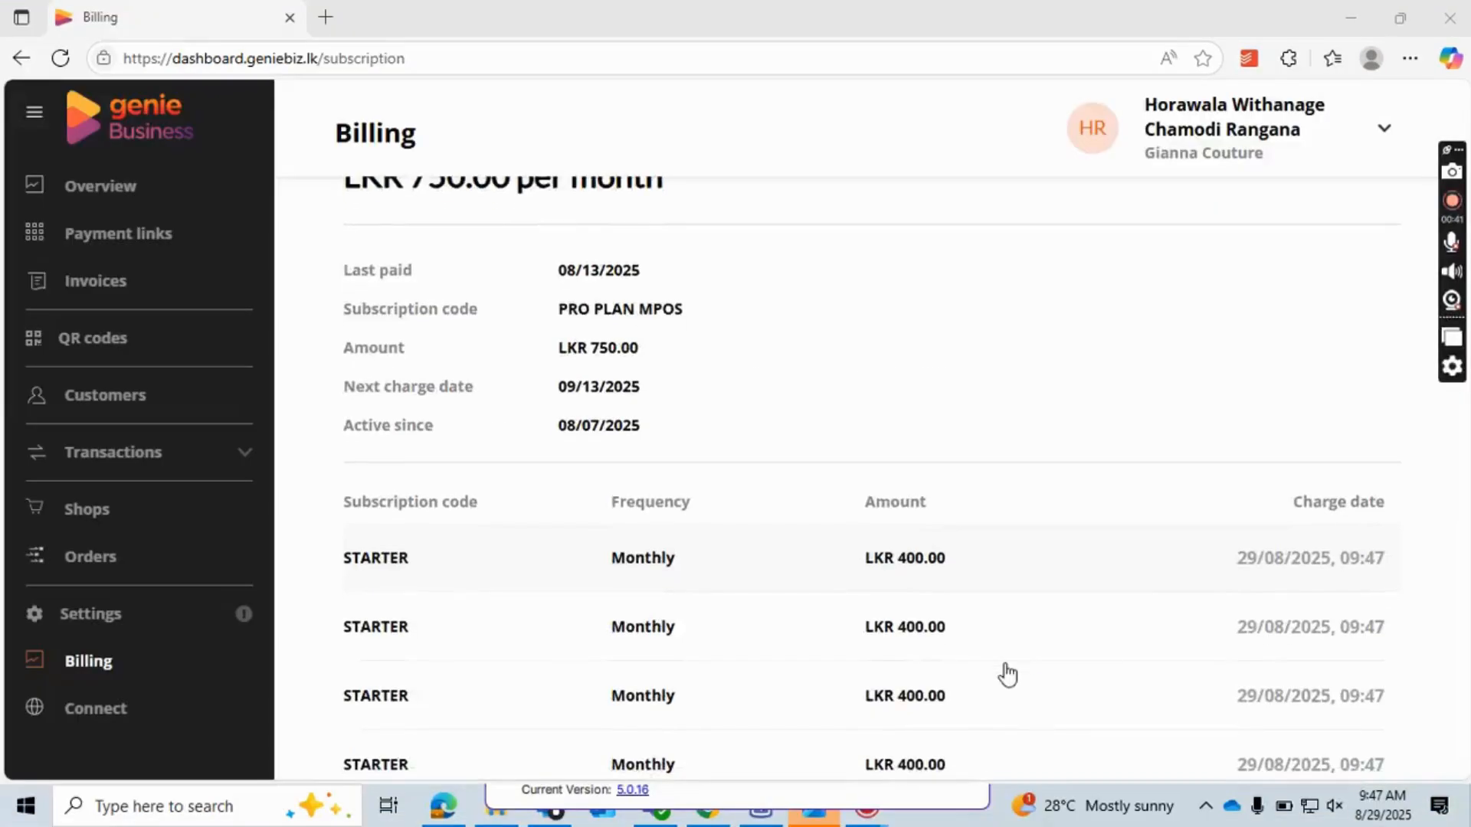
scroll(1006, 674, down, 3)
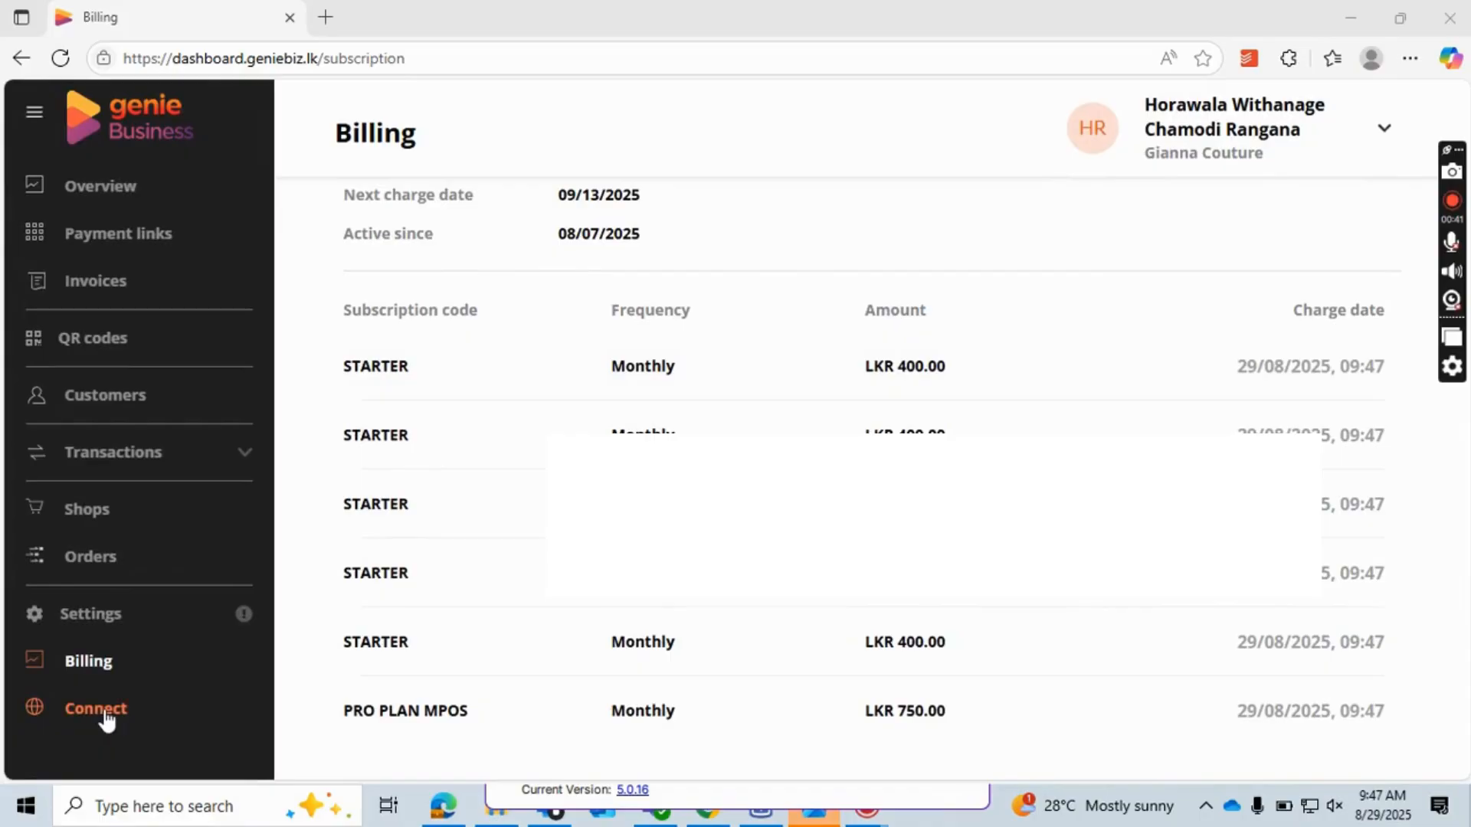
Open Connect and review the Dialog genie business app's domain, API key and public key.
click(104, 714)
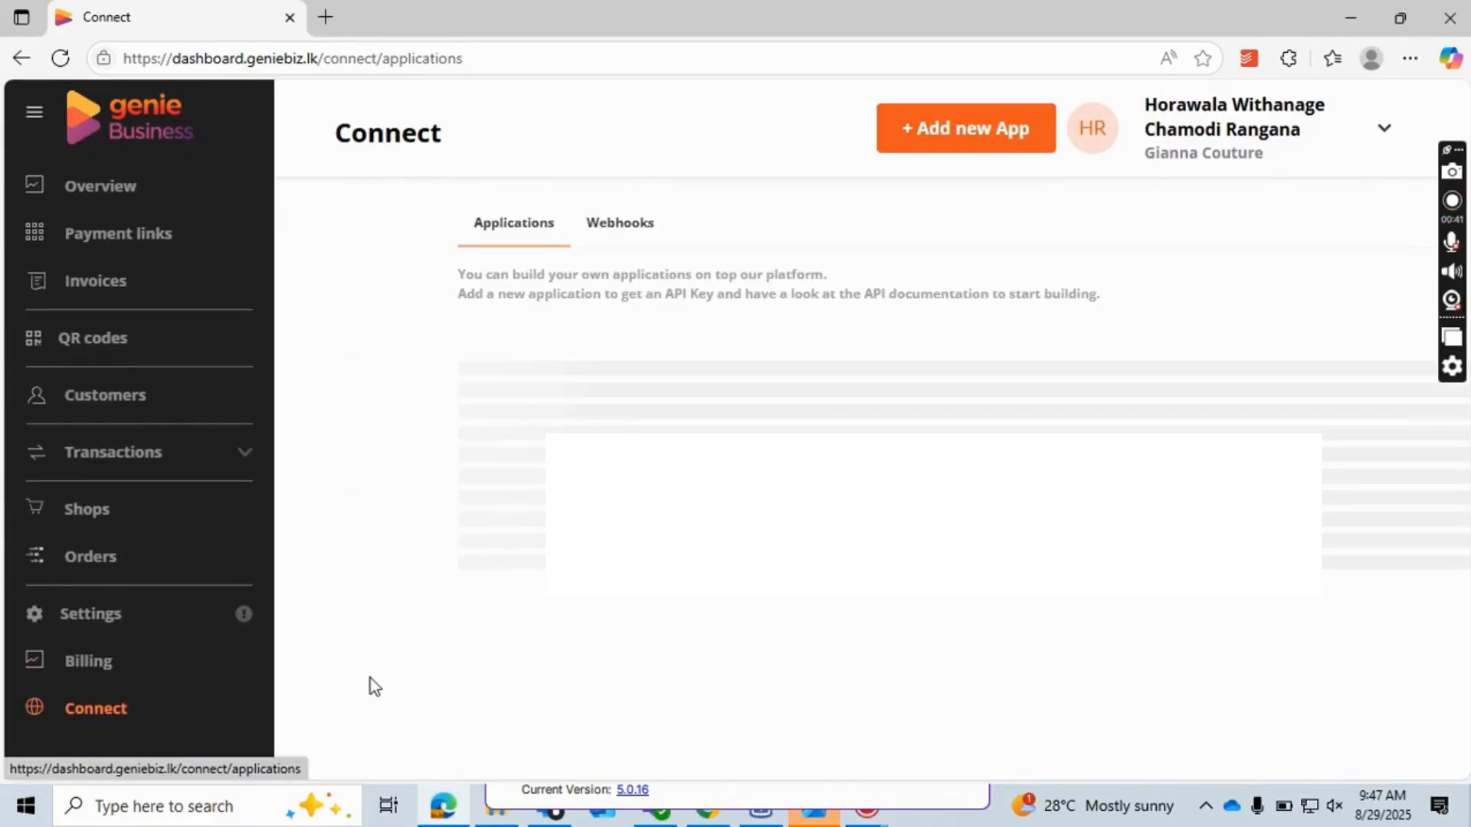
scroll(370, 678, down, 1)
scroll(371, 678, up, 1)
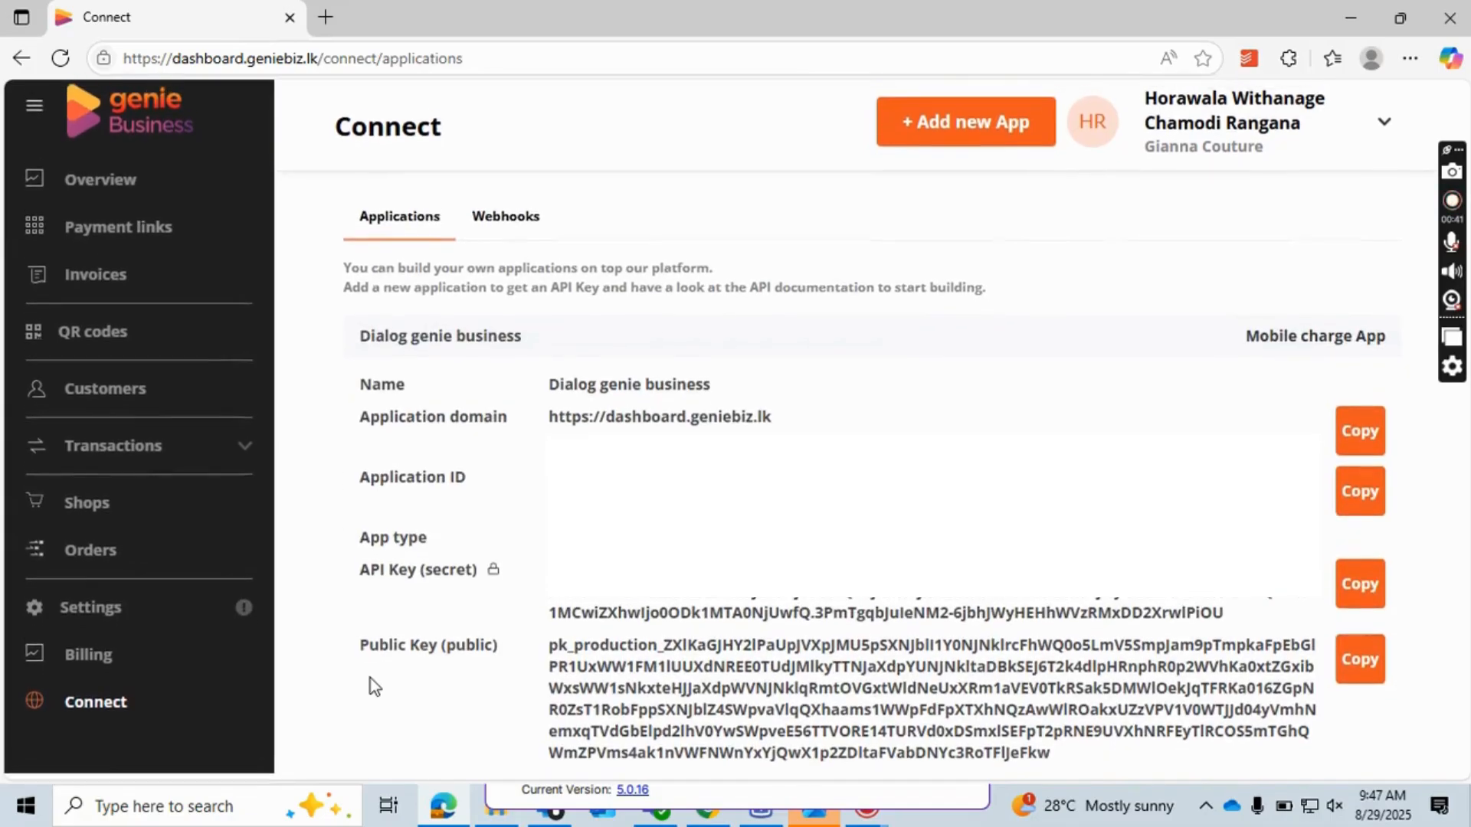
scroll(405, 660, down, 1)
scroll(404, 660, down, 1)
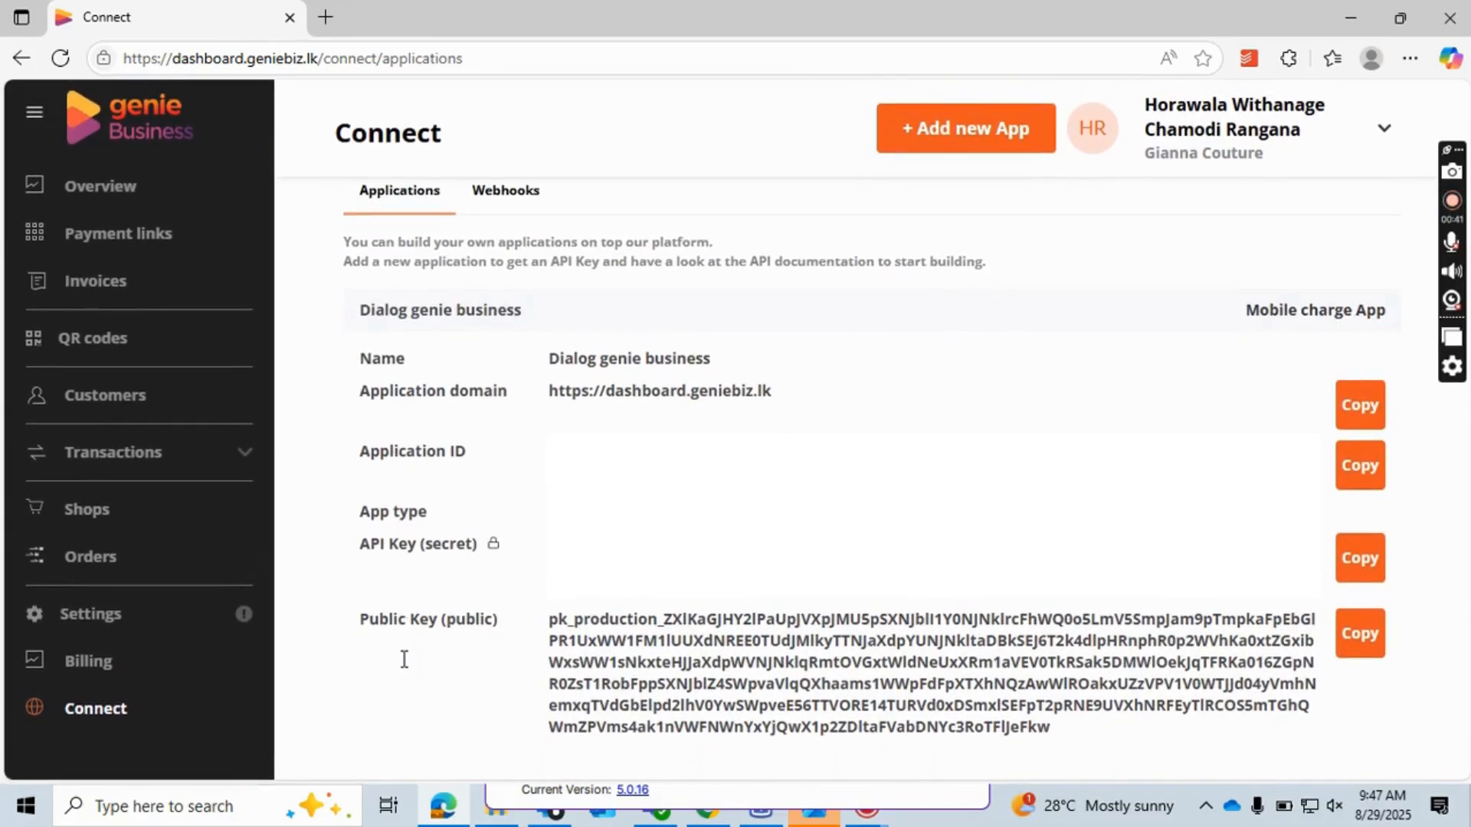